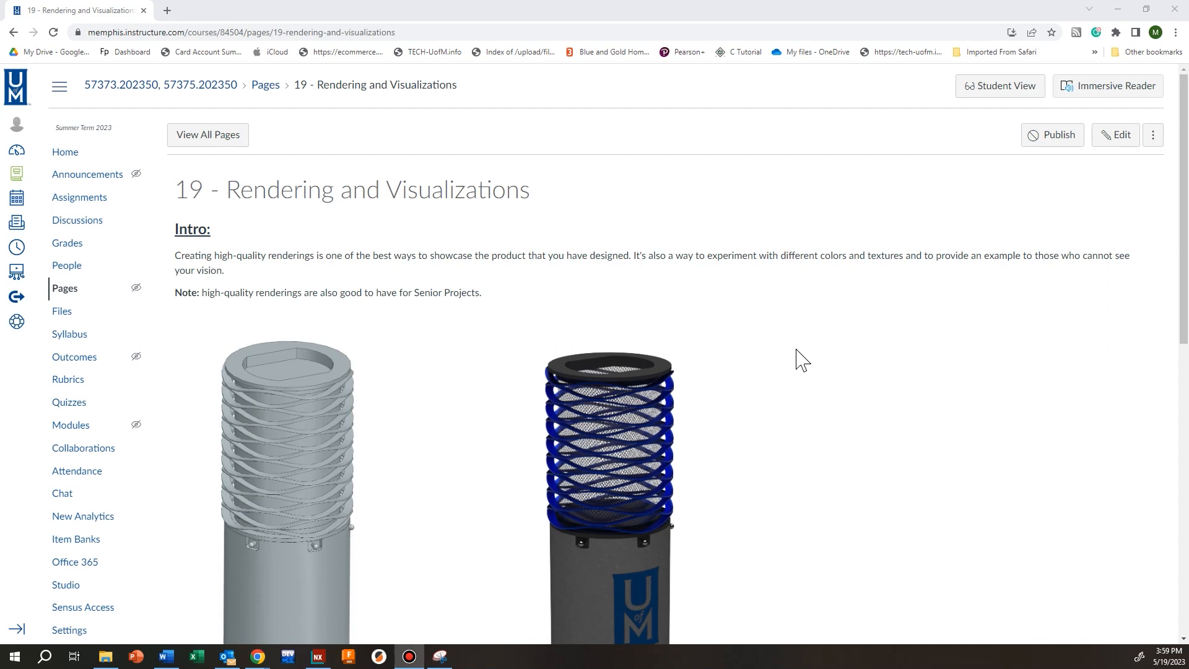
# Read the Rendering and Visualizations examples and instructions, then minimize Chrome to reveal NX
pyautogui.scroll(-2, 802, 359)
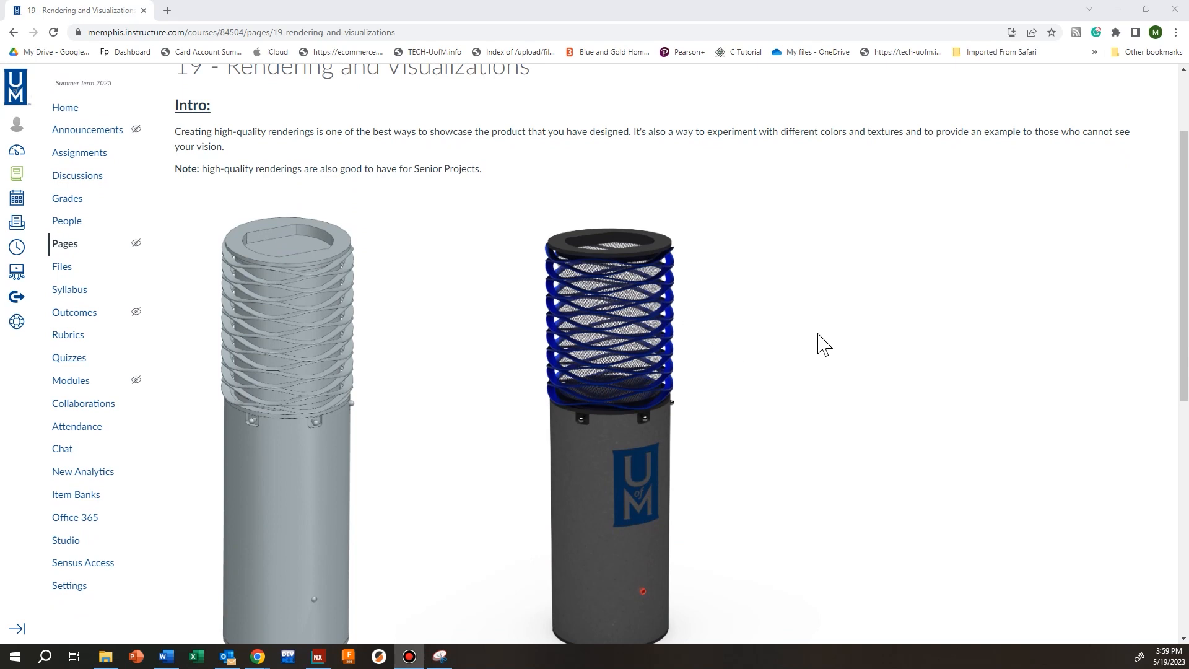
pyautogui.scroll(-4, 801, 360)
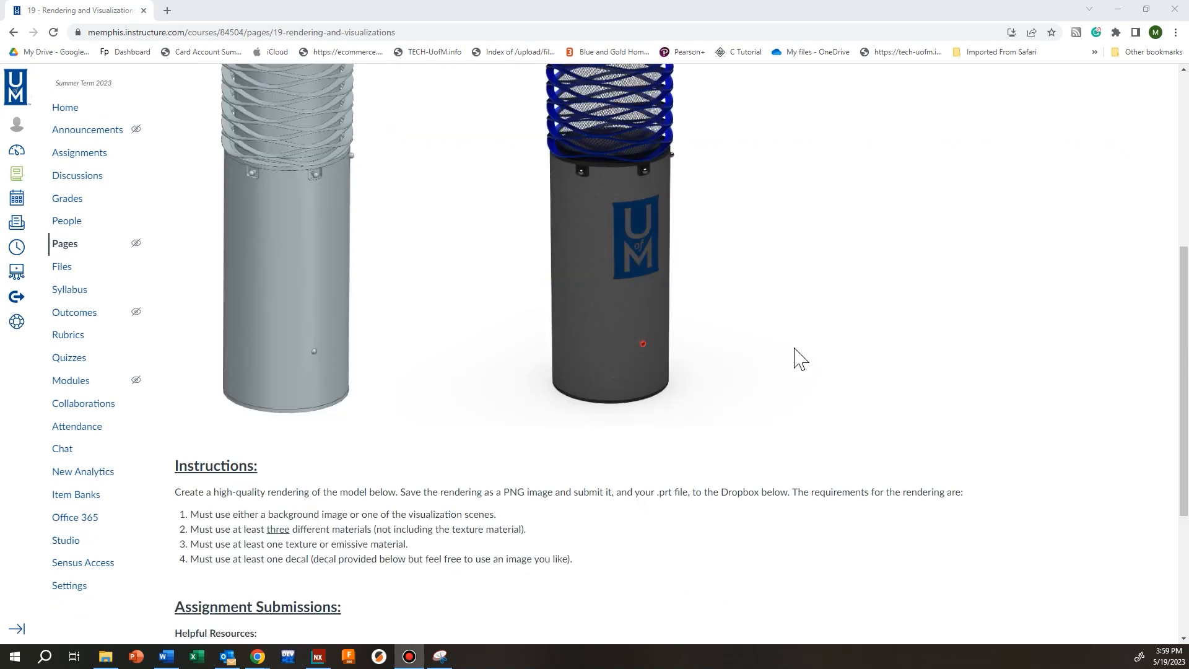
pyautogui.scroll(2, 744, 348)
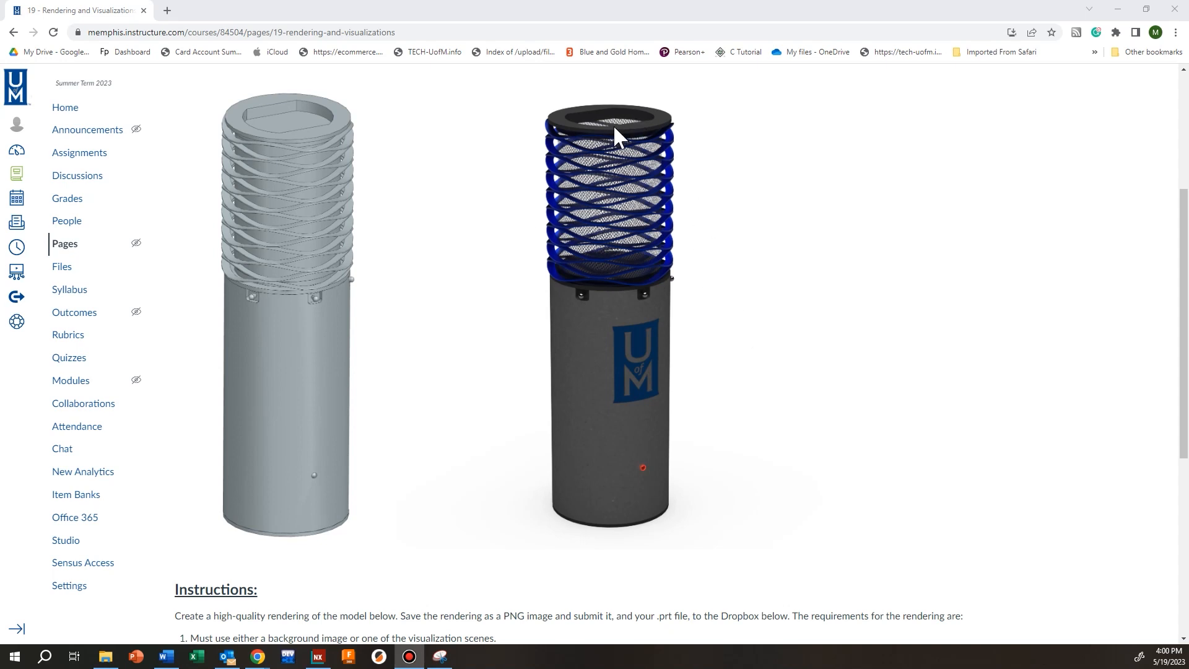
pyautogui.click(1118, 10)
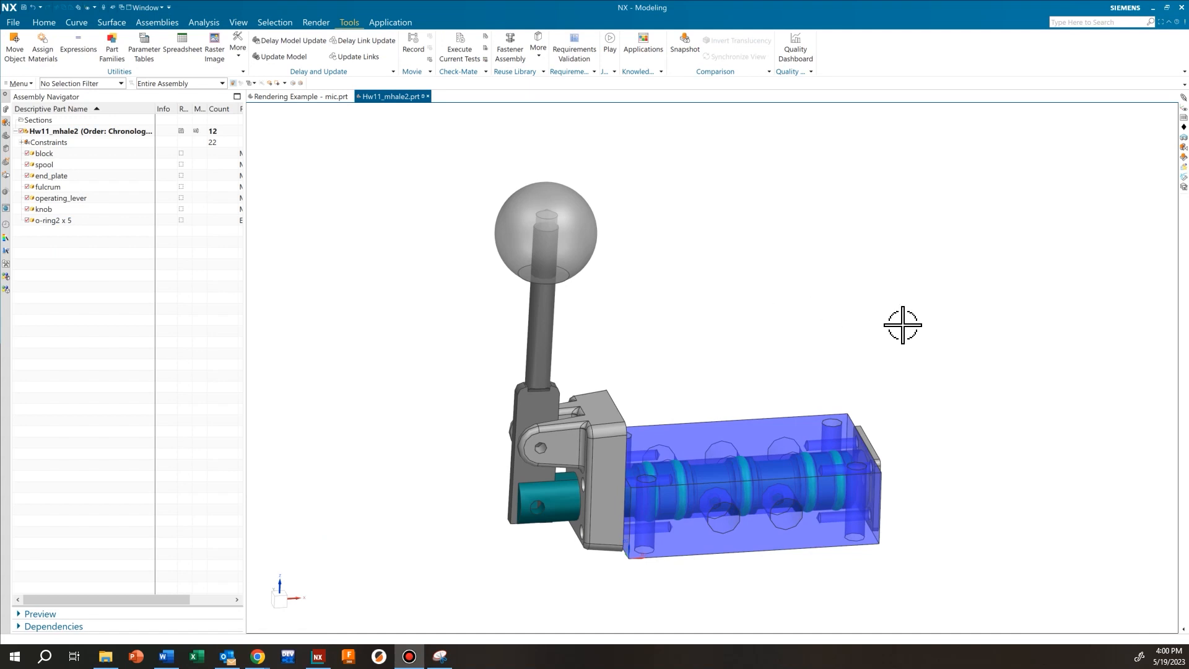
pyautogui.keyDown('shift'); pyautogui.moveTo(844, 322); pyautogui.dragTo(820, 295, button='middle'); pyautogui.keyUp('shift')
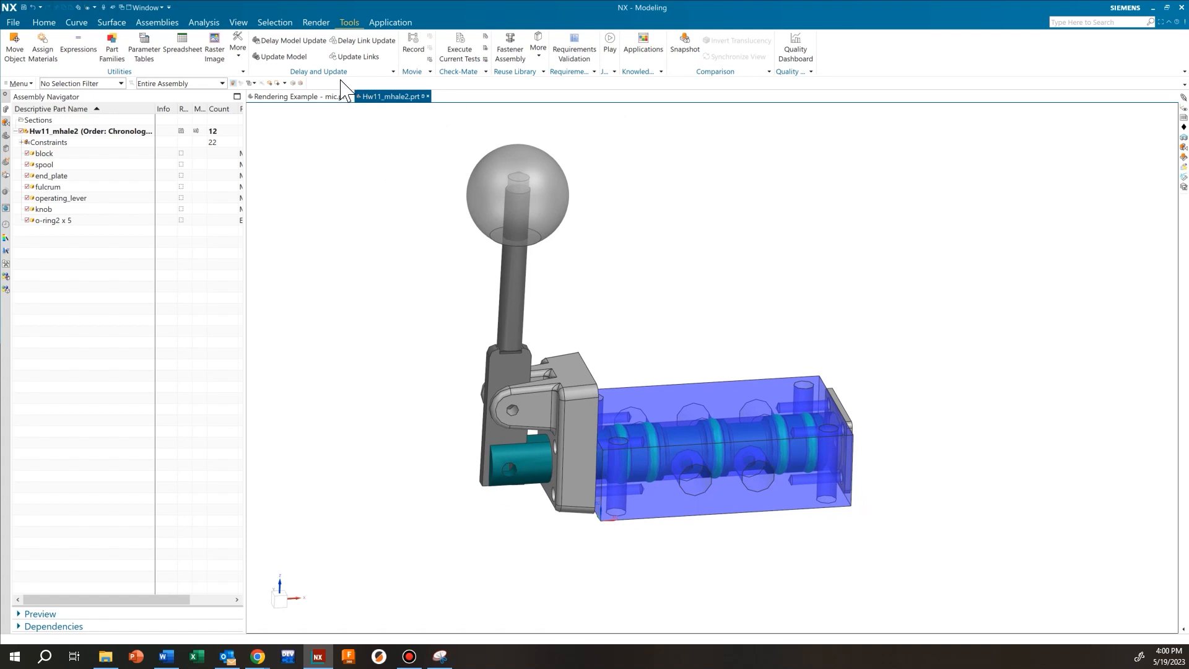
pyautogui.scroll(8, 110, 41)
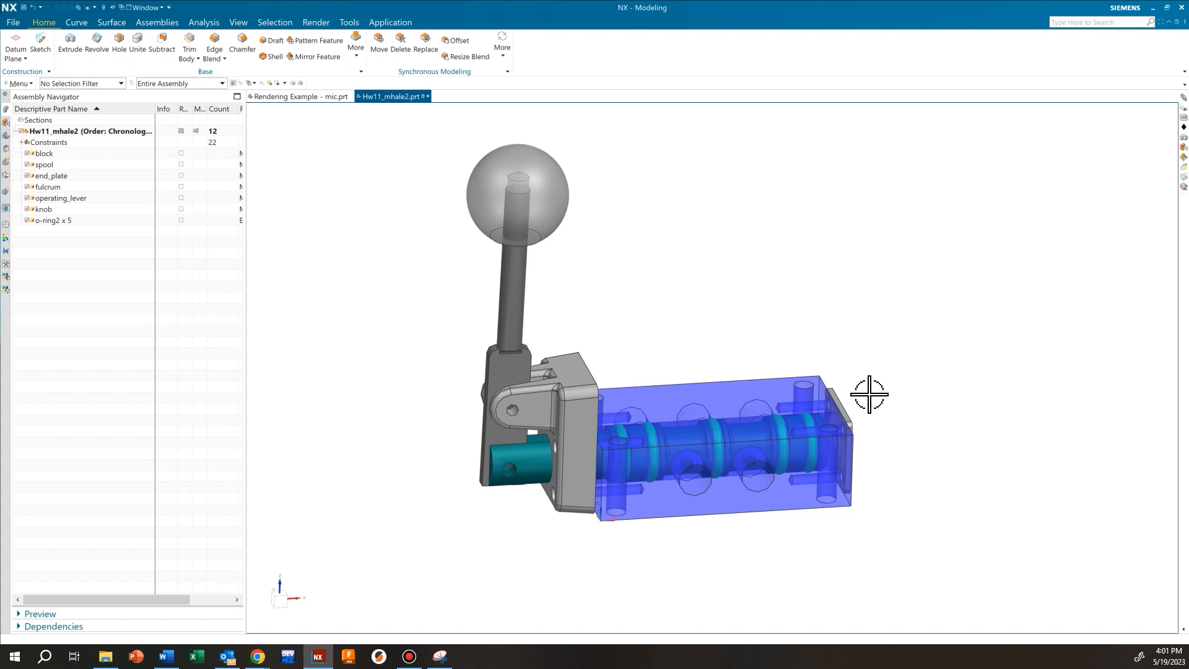
pyautogui.scroll(-5, 756, 504)
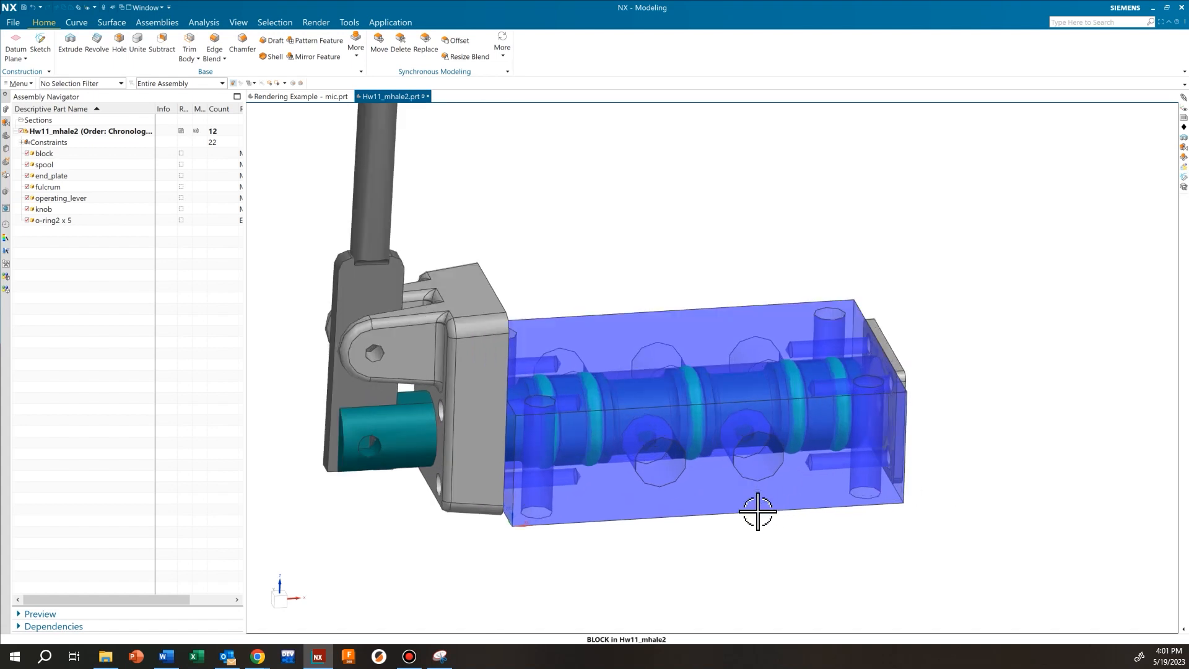
pyautogui.click(740, 456)
pyautogui.scroll(-2, 767, 444)
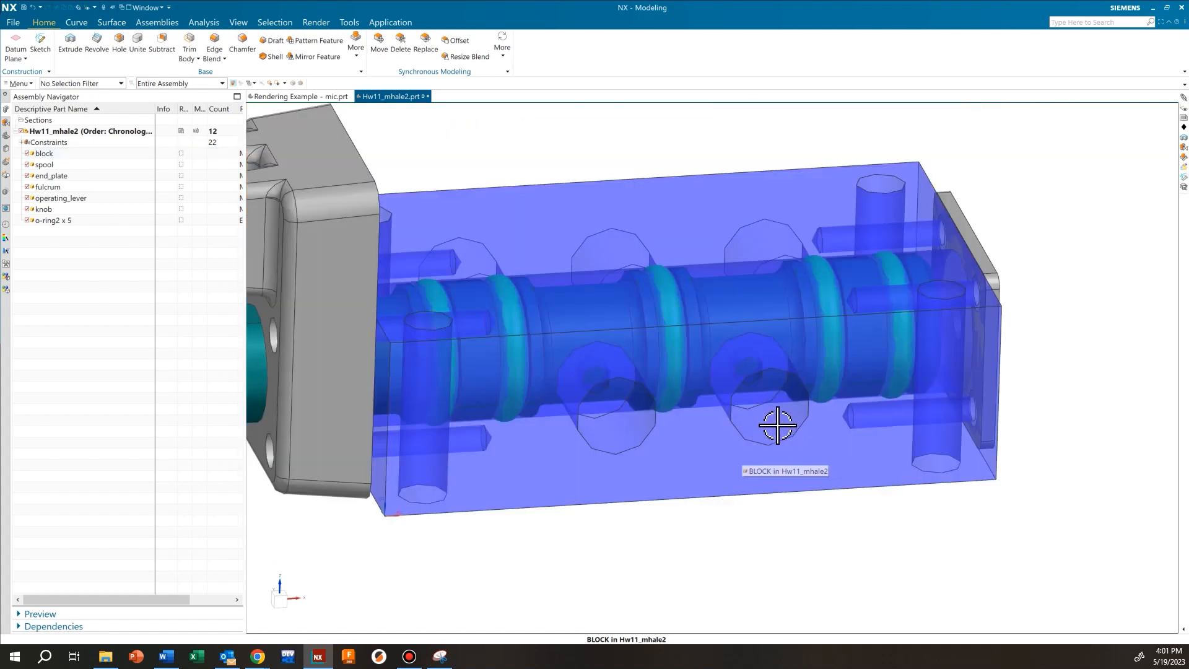
pyautogui.press('Escape')
pyautogui.scroll(2, 775, 421)
pyautogui.moveTo(748, 415); pyautogui.dragTo(804, 412, button='middle')
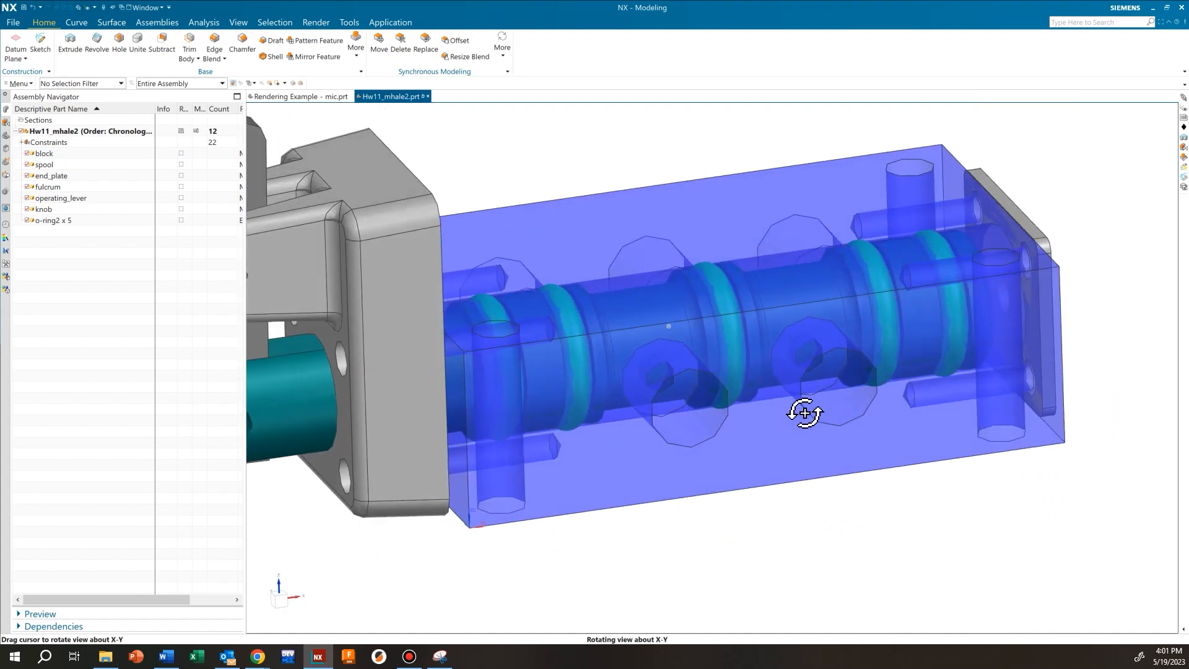
pyautogui.click(689, 388)
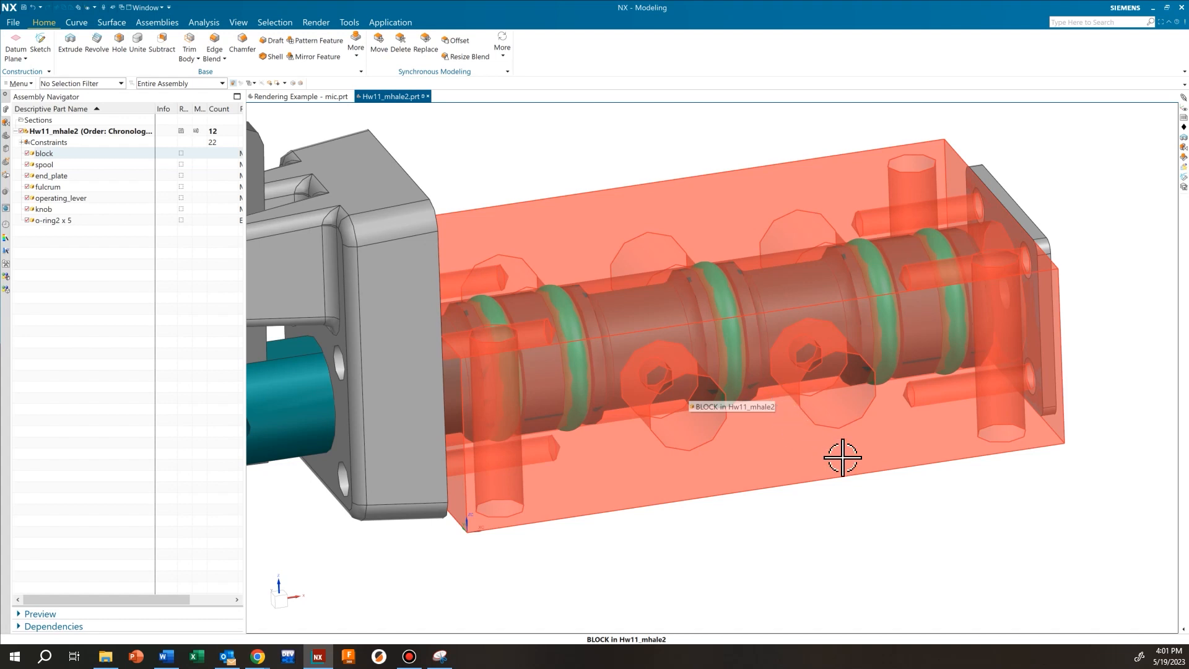
pyautogui.scroll(-1, 682, 433)
pyautogui.scroll(-4, 598, 398)
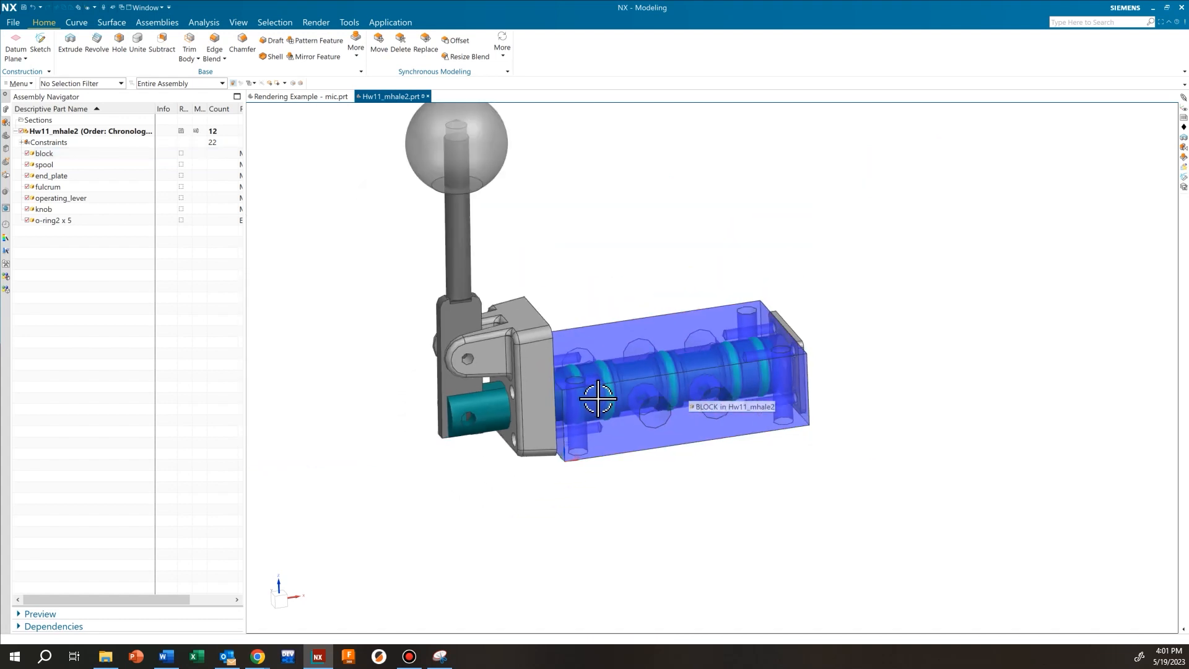
pyautogui.scroll(5, 491, 350)
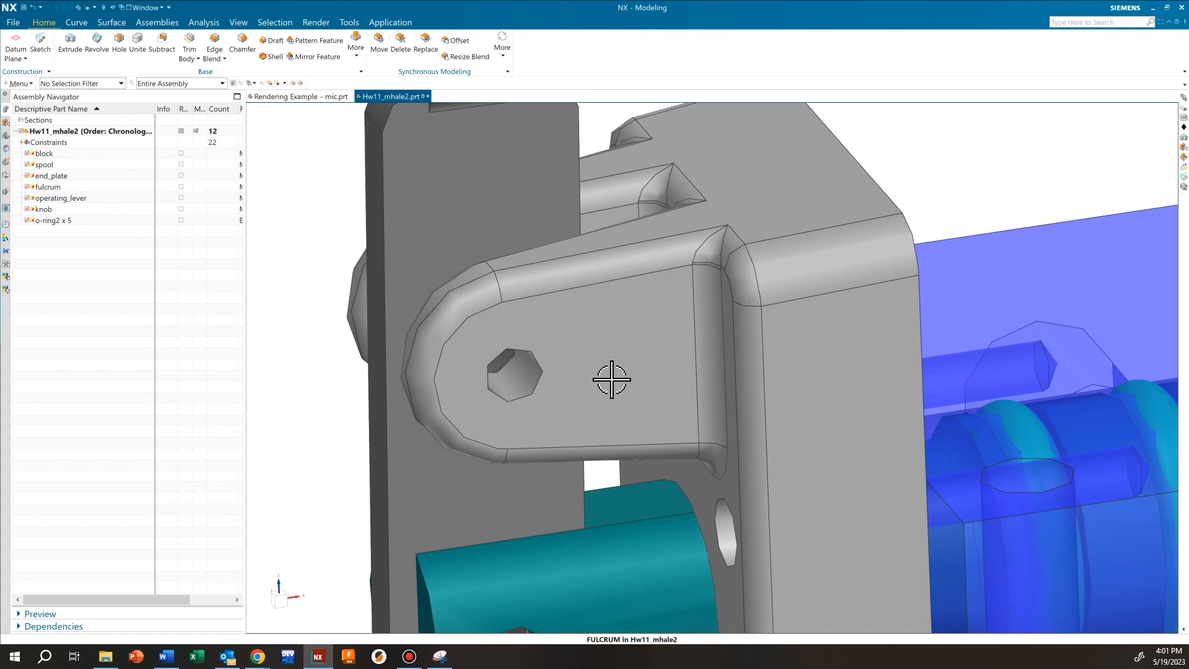
pyautogui.scroll(-5, 612, 380)
pyautogui.moveTo(760, 380); pyautogui.dragTo(671, 416, button='middle')
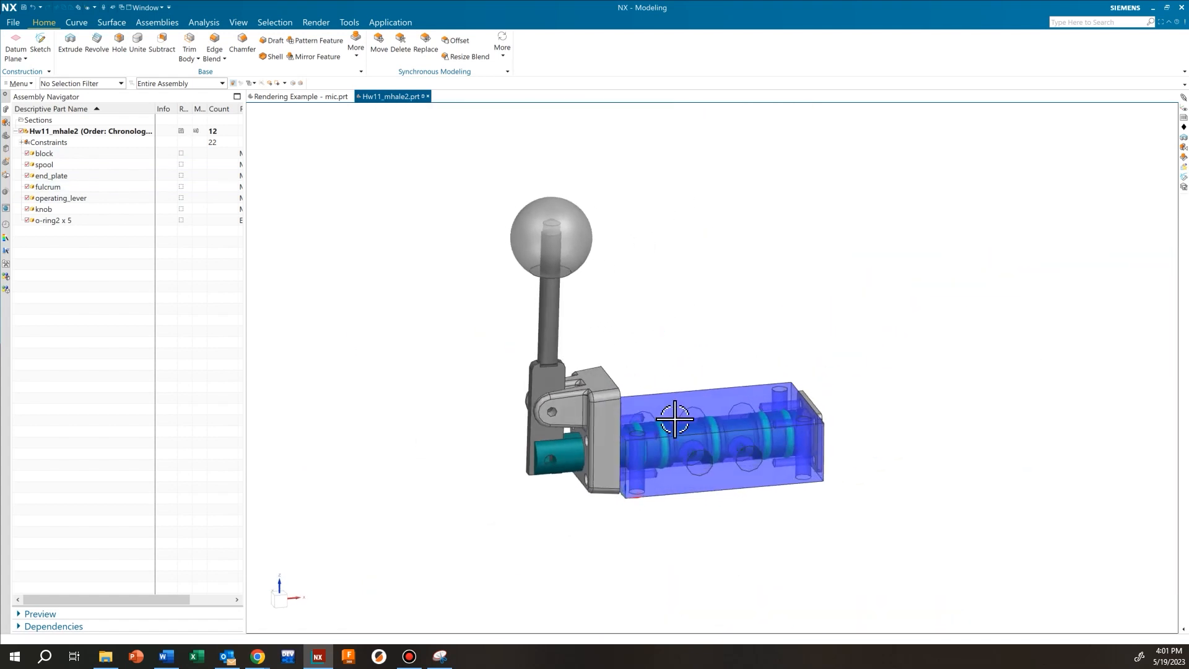
pyautogui.scroll(3, 663, 483)
# Display the block component with exact geometry using Show Exact
pyautogui.rightClick(662, 485)
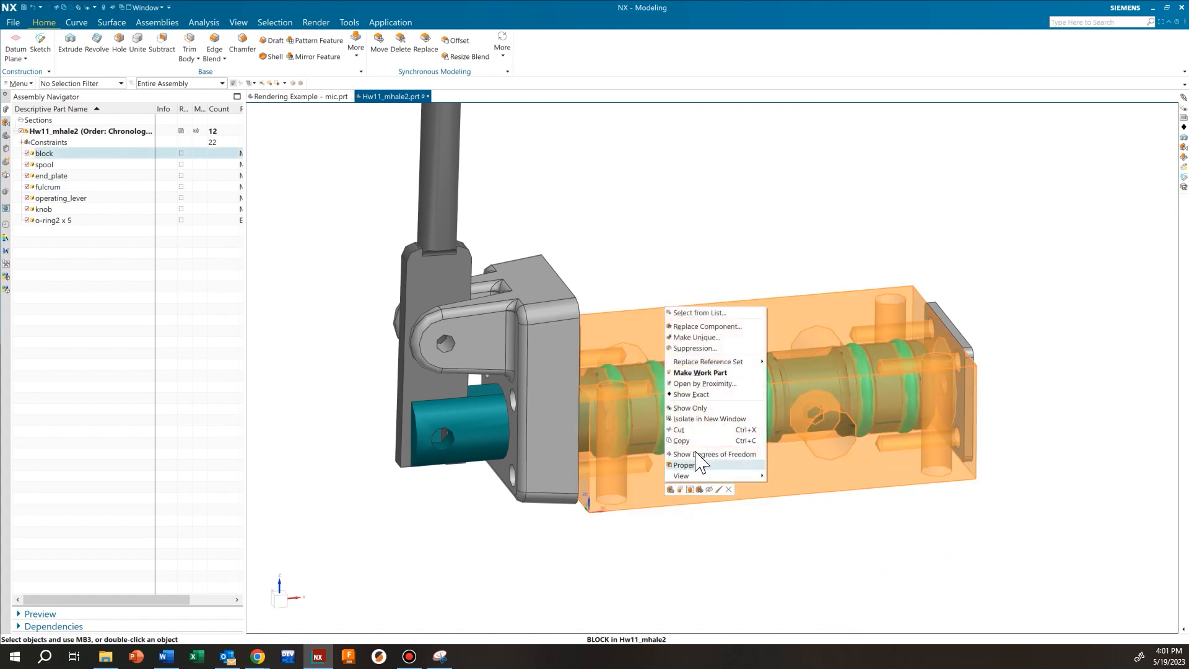
pyautogui.click(714, 394)
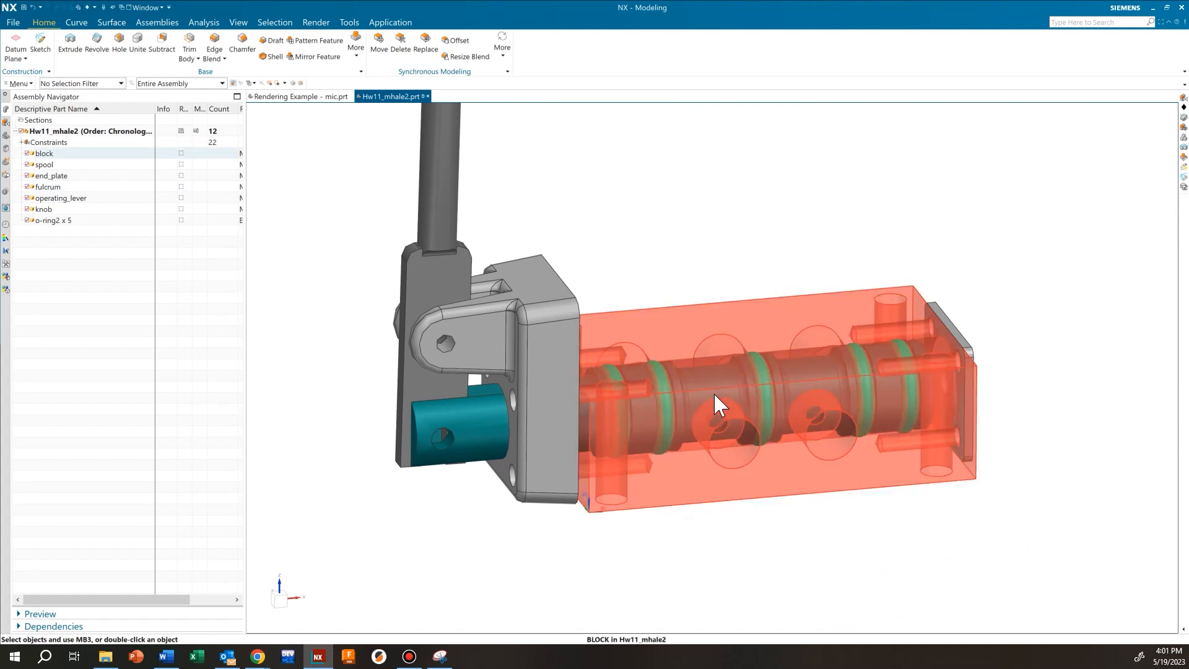
pyautogui.scroll(6, 809, 456)
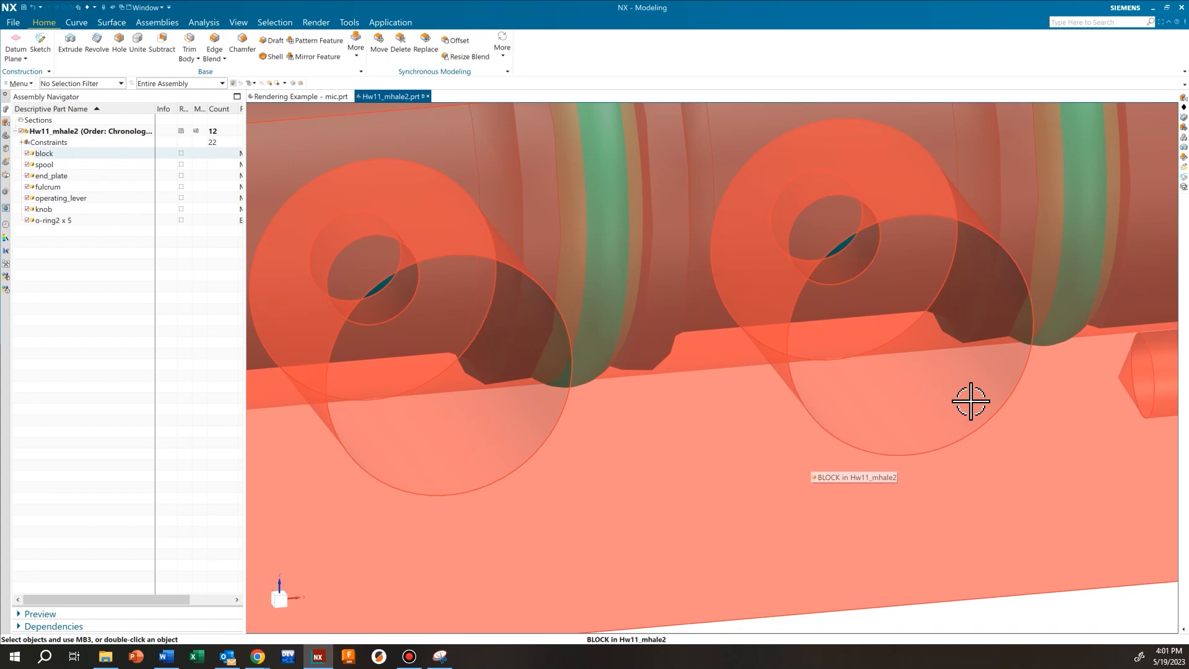
pyautogui.scroll(-1, 845, 356)
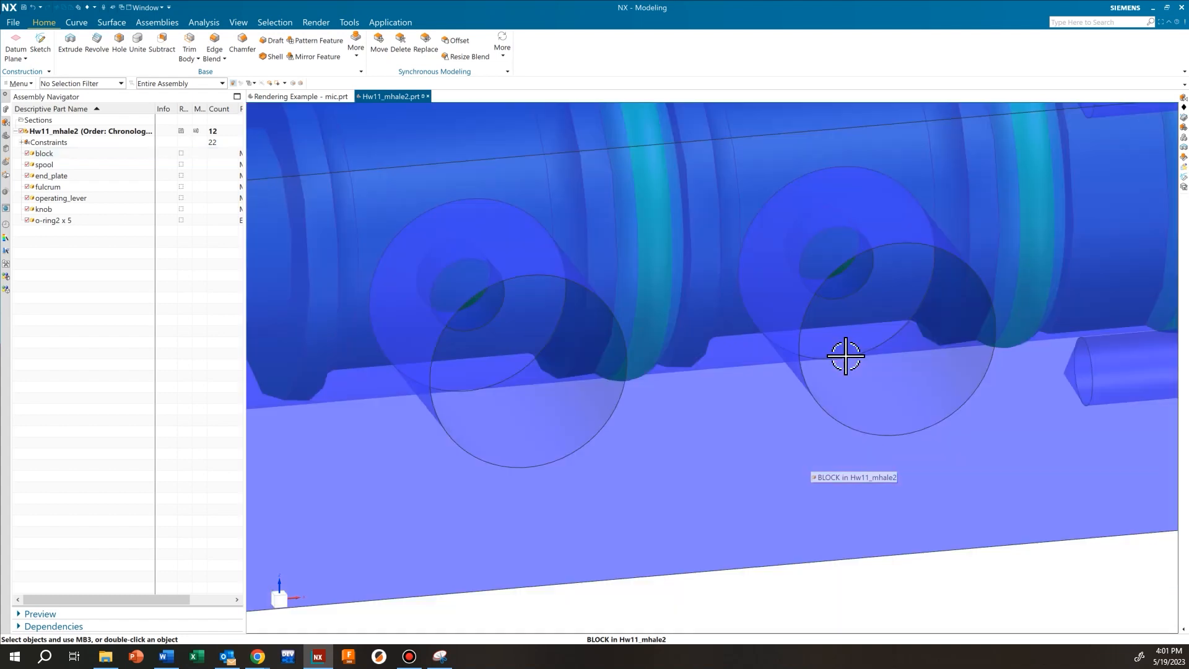
pyautogui.scroll(-5, 845, 356)
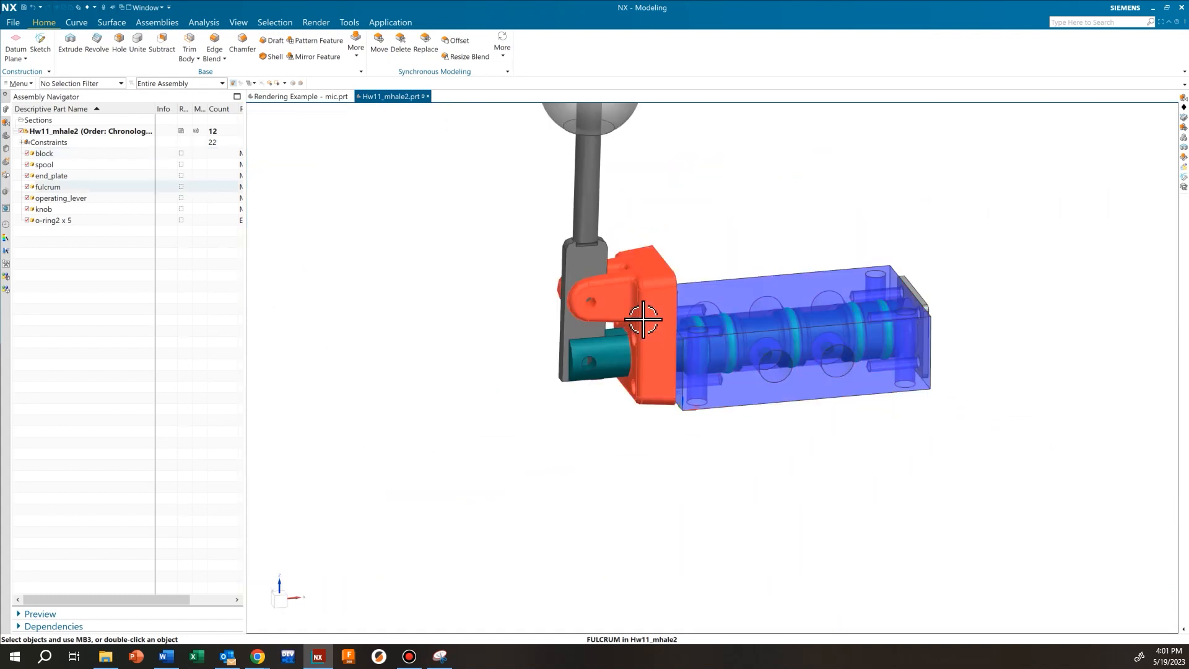
# Box-select every assembly component and switch them all to Show Exact geometry
pyautogui.keyDown('shift'); pyautogui.moveTo(682, 345); pyautogui.dragTo(712, 483, button='middle'); pyautogui.keyUp('shift')
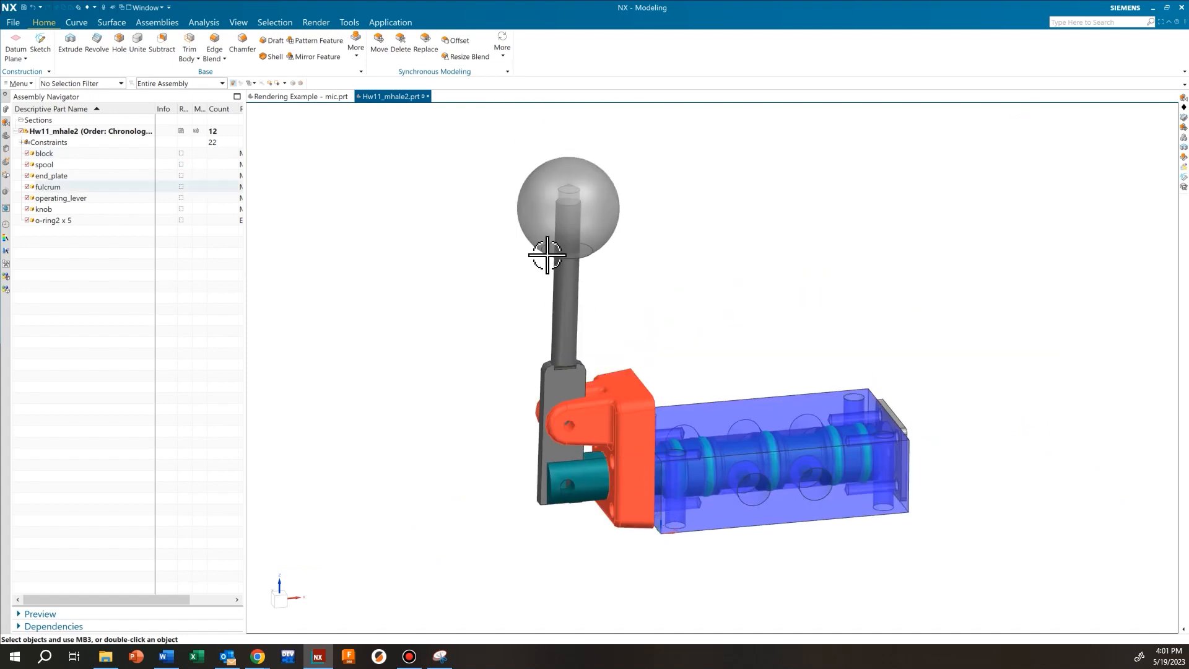
pyautogui.moveTo(459, 131); pyautogui.dragTo(891, 486)
pyautogui.rightClick(609, 394)
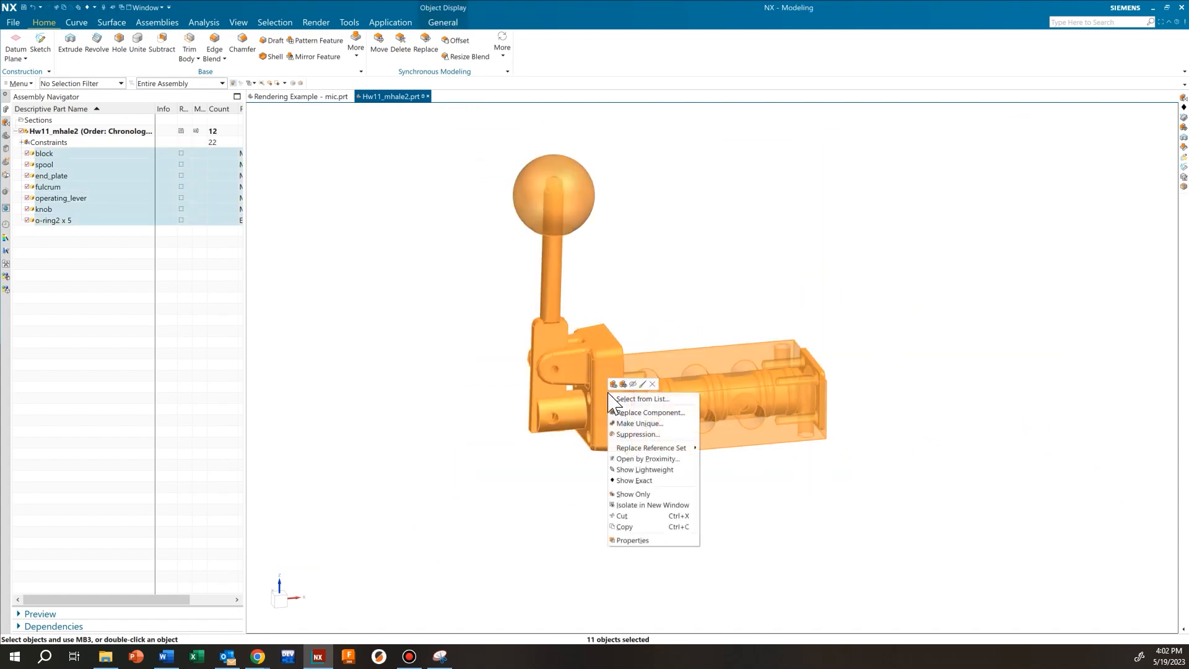
pyautogui.click(648, 479)
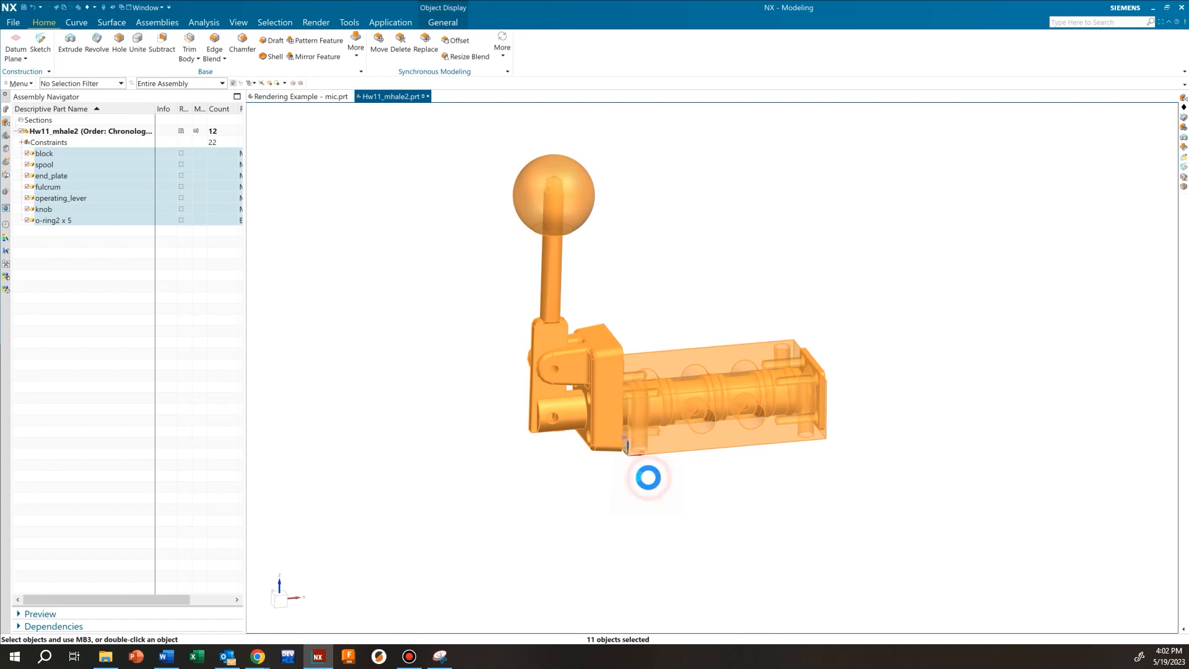
pyautogui.scroll(5, 555, 403)
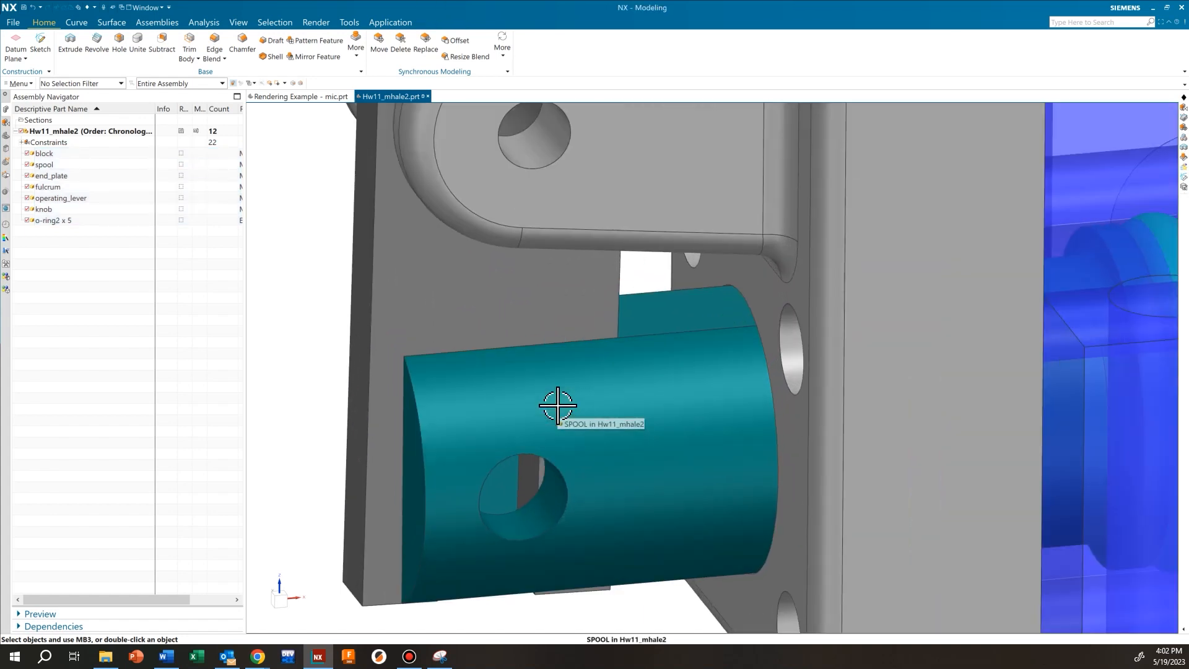
pyautogui.moveTo(537, 345); pyautogui.dragTo(545, 370, button='middle')
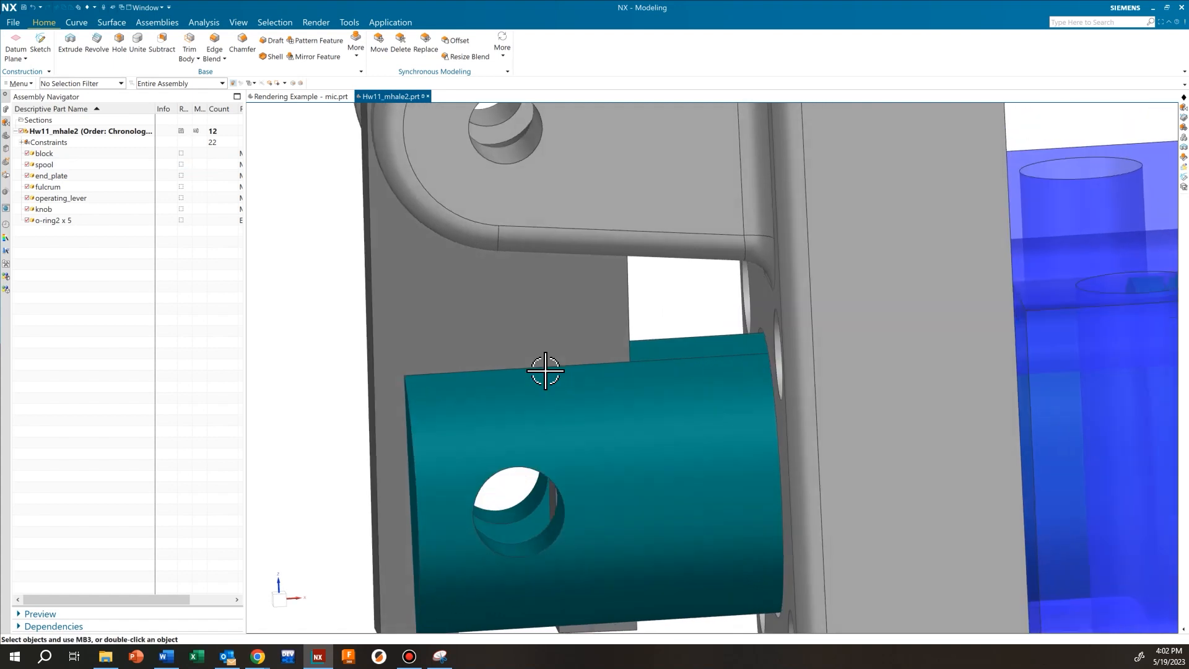
pyautogui.scroll(-6, 545, 370)
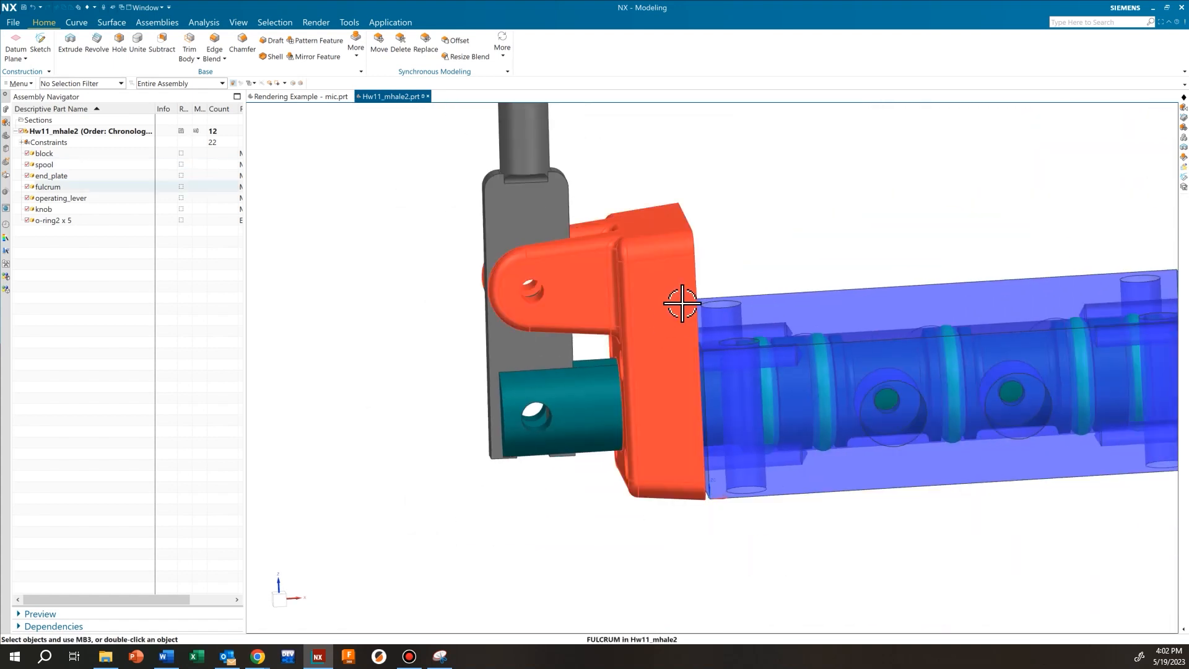
pyautogui.scroll(-4, 681, 304)
pyautogui.moveTo(671, 310); pyautogui.dragTo(516, 403, button='middle')
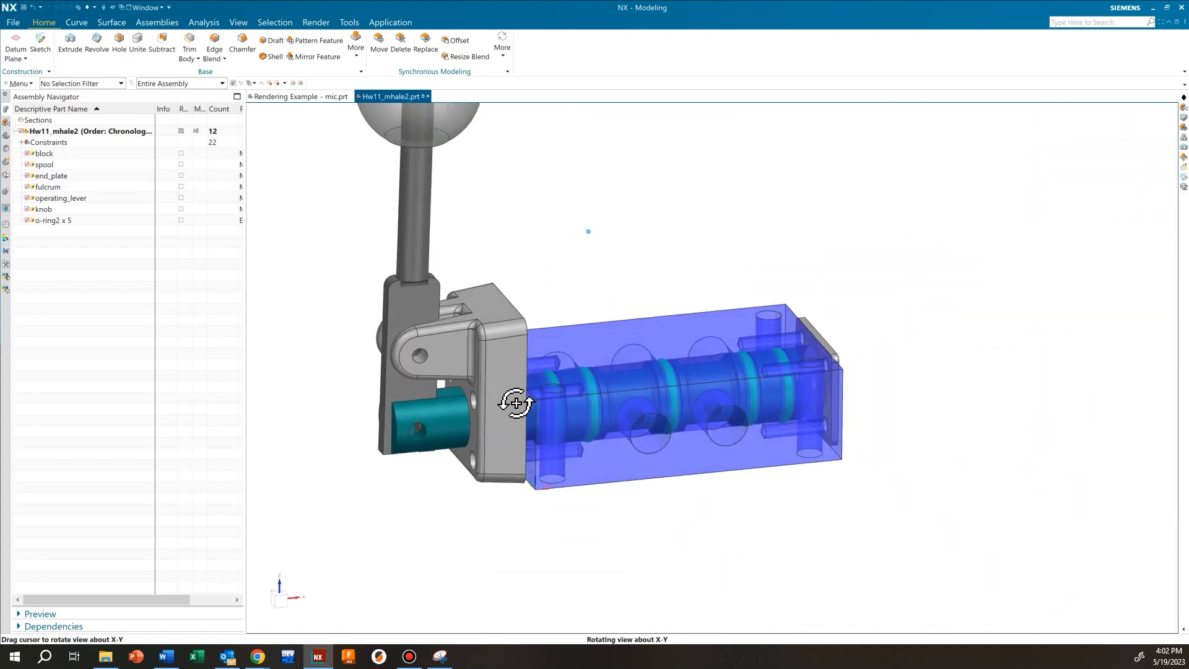
pyautogui.keyDown('shift'); pyautogui.moveTo(524, 343); pyautogui.dragTo(557, 425, button='middle'); pyautogui.keyUp('shift')
pyautogui.scroll(4, 526, 426)
pyautogui.scroll(-3, 542, 424)
pyautogui.click(18, 83)
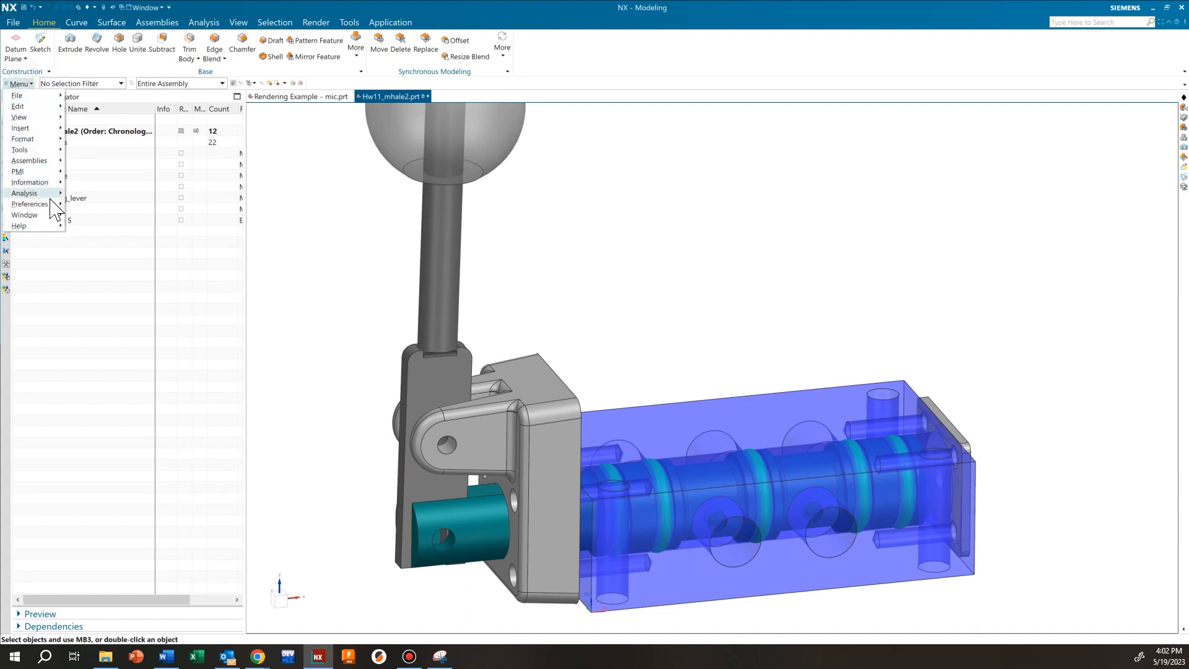
# In Visualization Preferences > Accuracy, raise edge accuracy and set Surface Accuracy to Standard +, then apply
pyautogui.moveTo(55, 205)
pyautogui.click(107, 263)
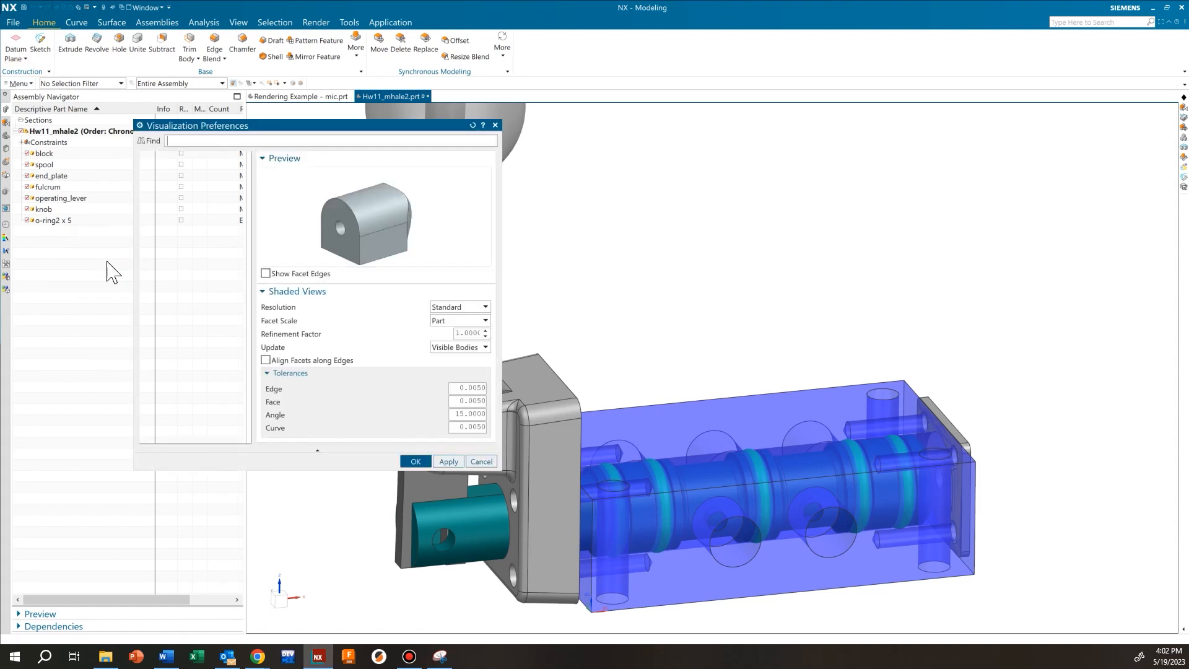
pyautogui.click(169, 214)
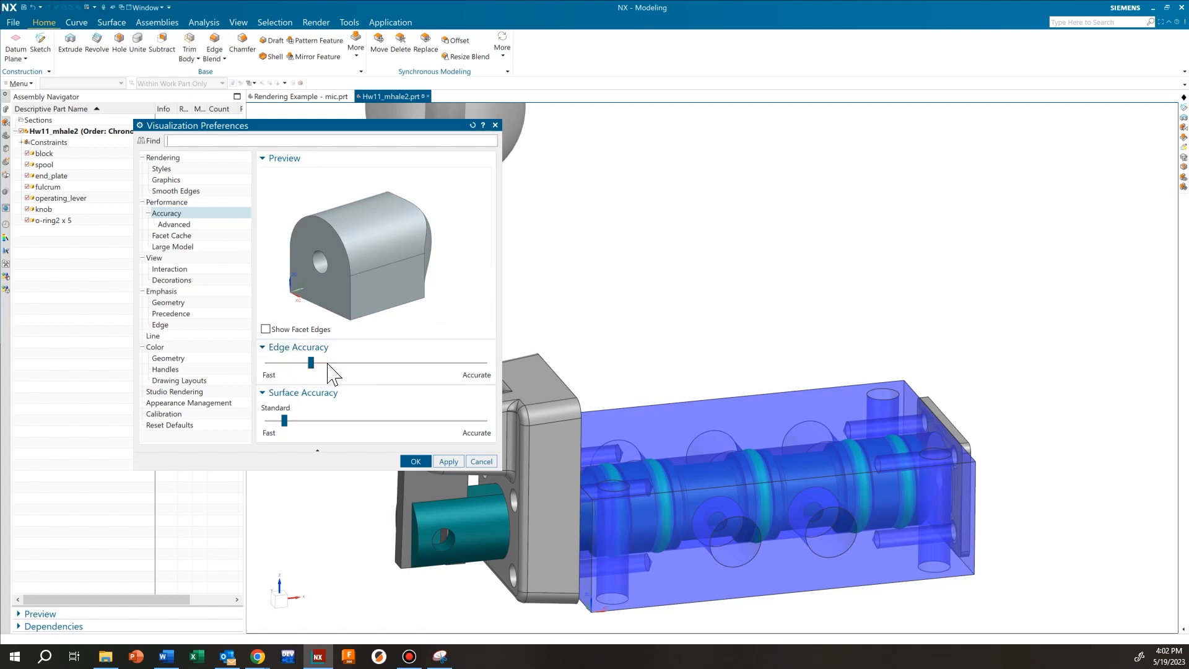
pyautogui.moveTo(314, 363); pyautogui.dragTo(374, 365)
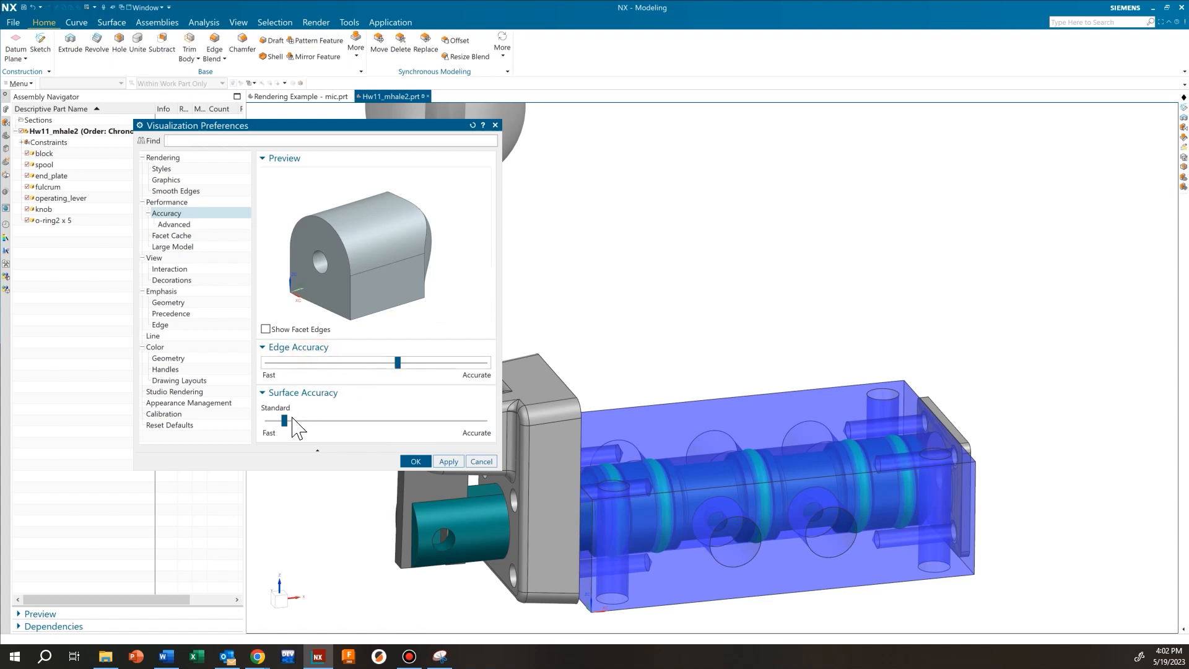
pyautogui.moveTo(615, 474); pyautogui.dragTo(618, 396, button='middle')
pyautogui.scroll(3, 596, 404)
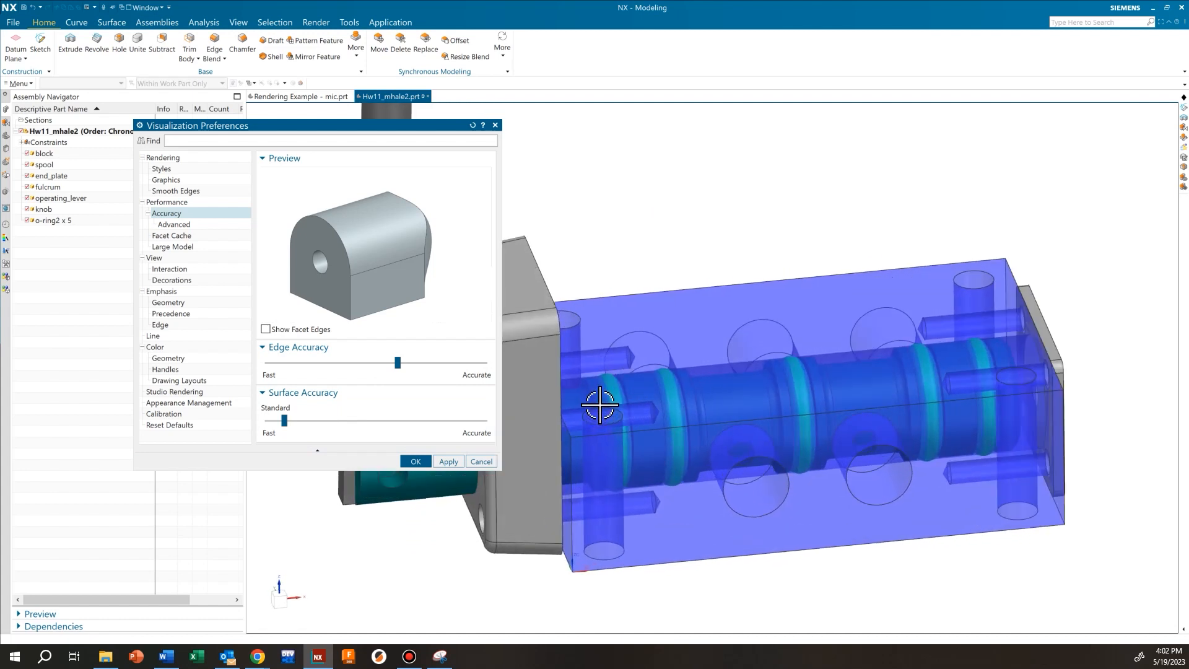
pyautogui.moveTo(284, 421); pyautogui.dragTo(315, 421)
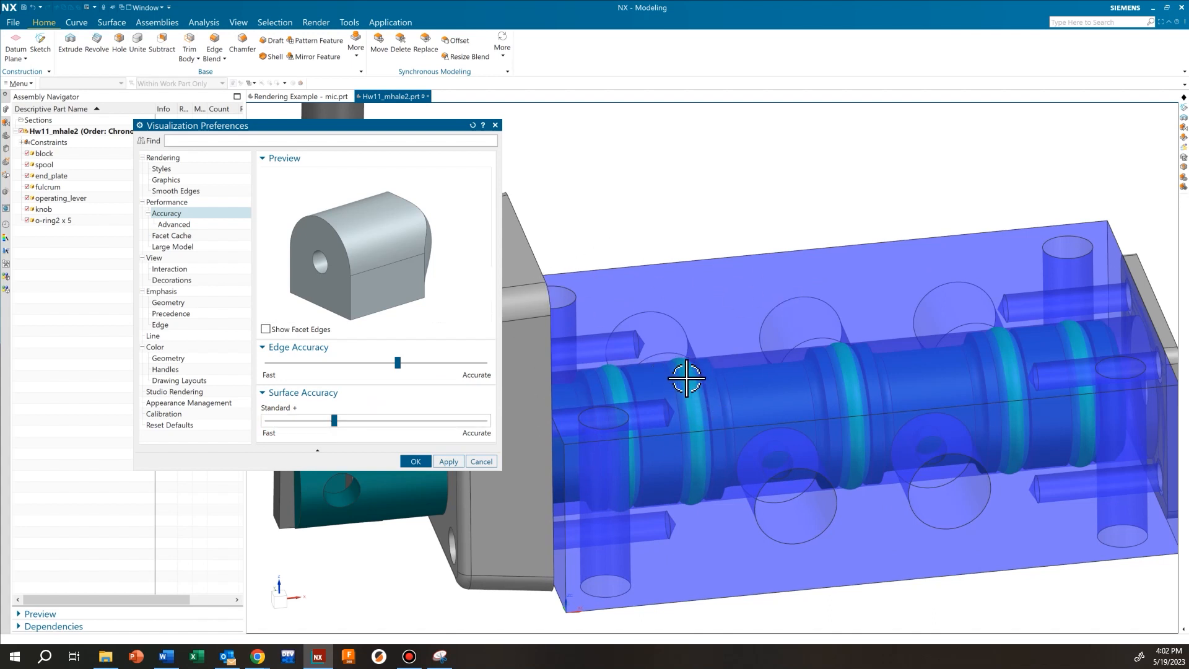
pyautogui.scroll(-2, 626, 398)
pyautogui.scroll(2, 600, 403)
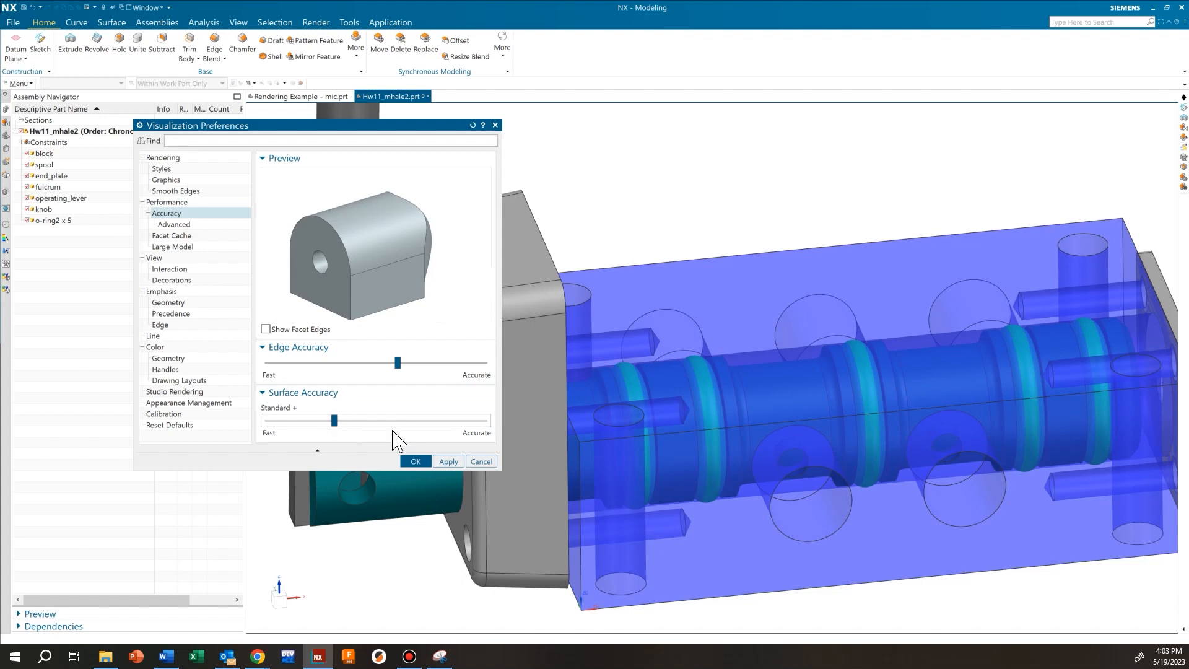
pyautogui.click(448, 462)
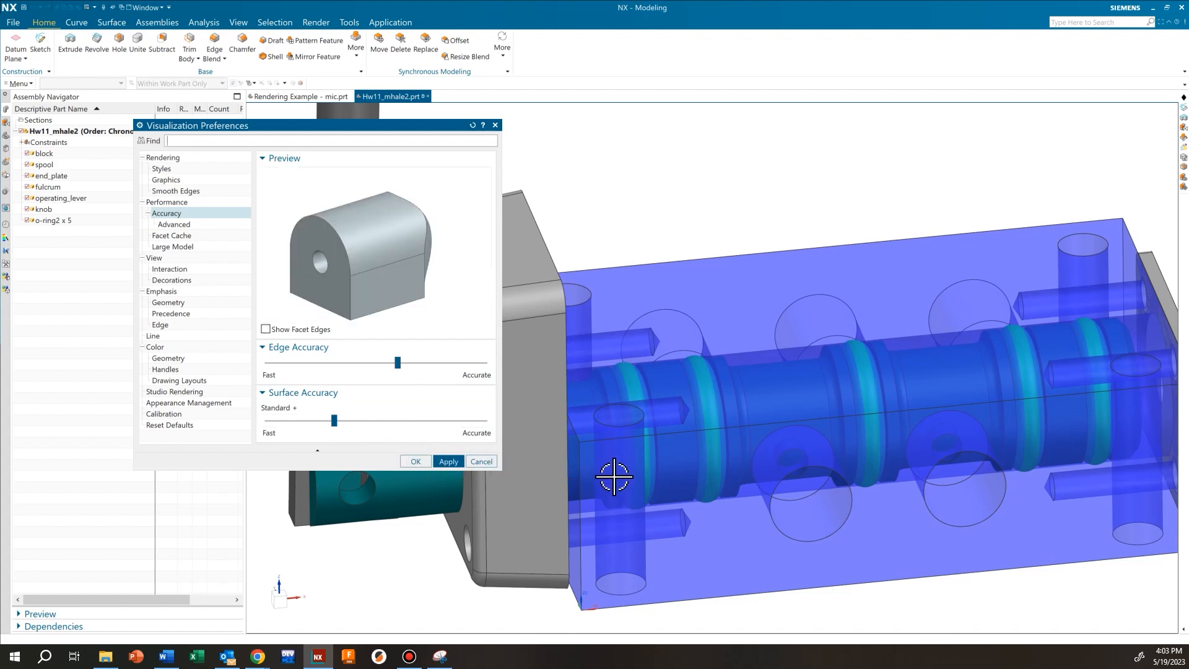
# Inspect the finer-rendered assembly, then confirm the accuracy settings with OK
pyautogui.keyDown('shift'); pyautogui.moveTo(647, 399); pyautogui.dragTo(748, 412, button='middle'); pyautogui.keyUp('shift')
pyautogui.scroll(5, 748, 411)
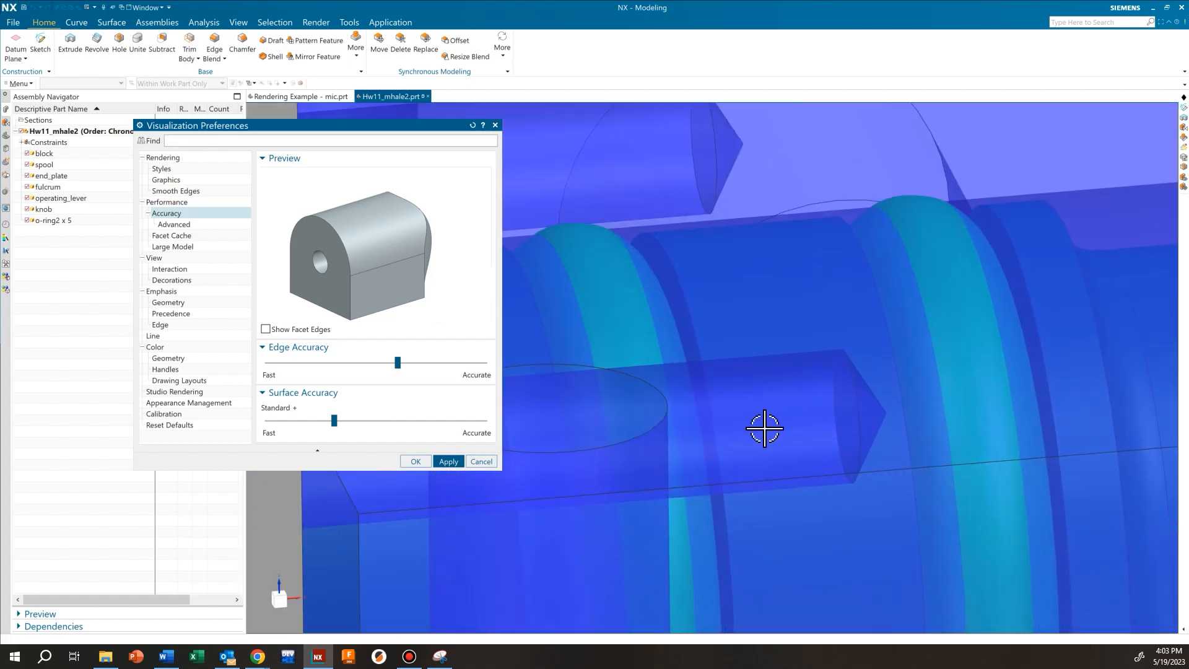
pyautogui.scroll(3, 830, 416)
pyautogui.scroll(-5, 801, 401)
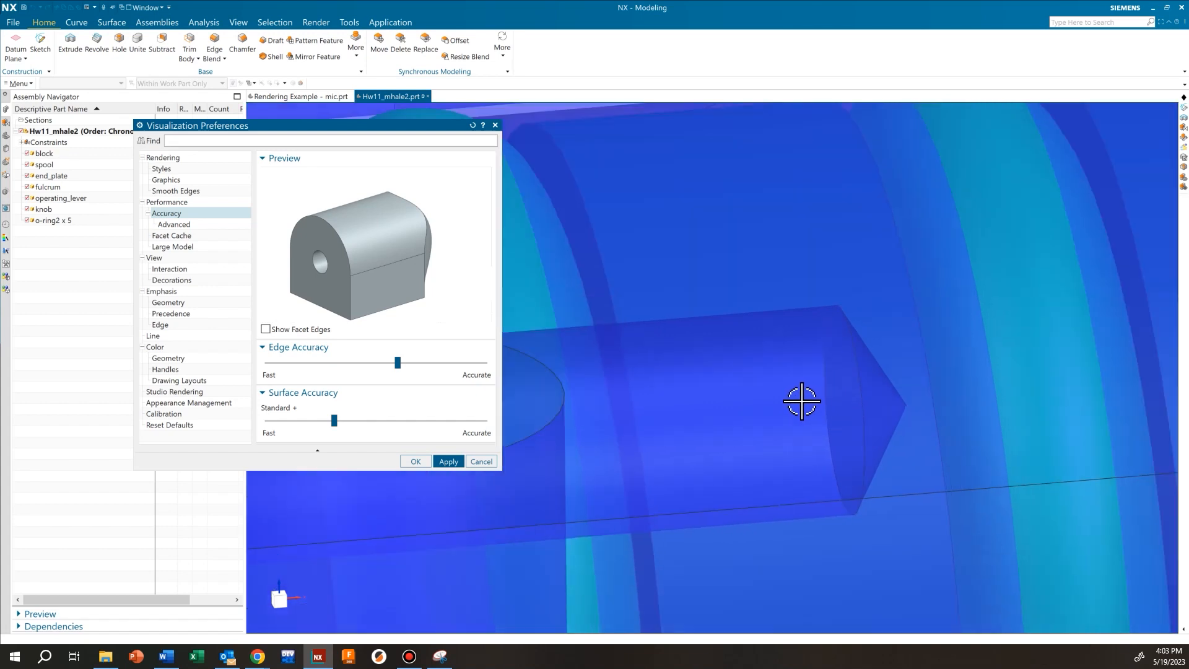
pyautogui.scroll(-6, 737, 403)
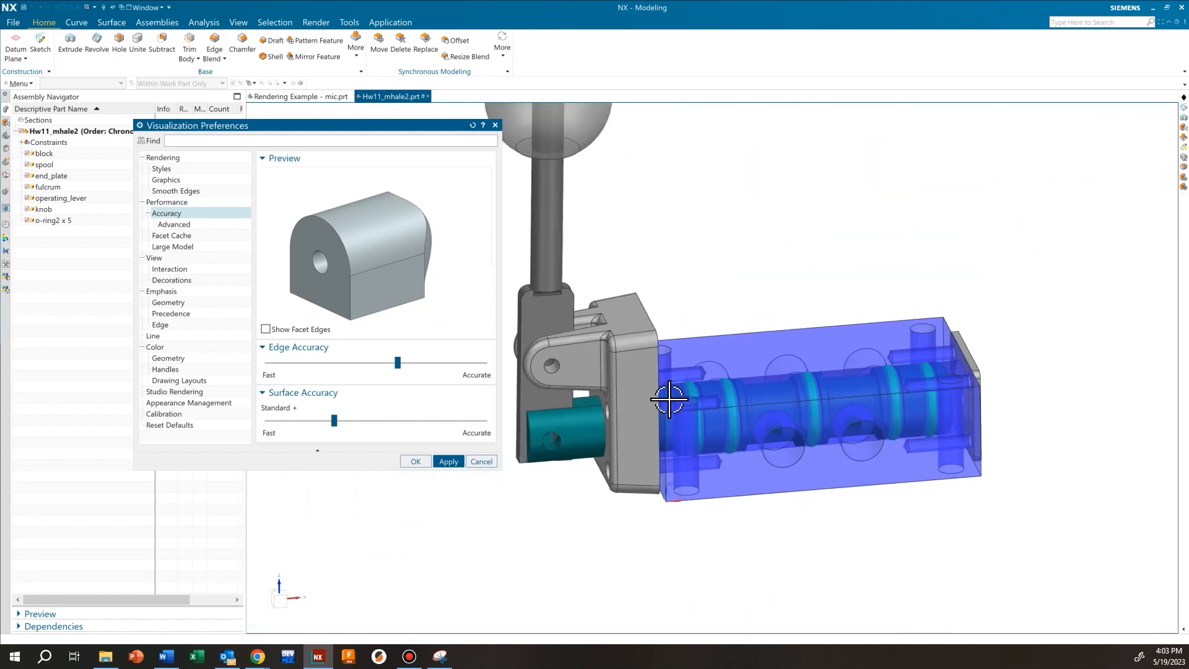
pyautogui.moveTo(611, 348); pyautogui.dragTo(637, 372, button='middle')
pyautogui.scroll(6, 638, 370)
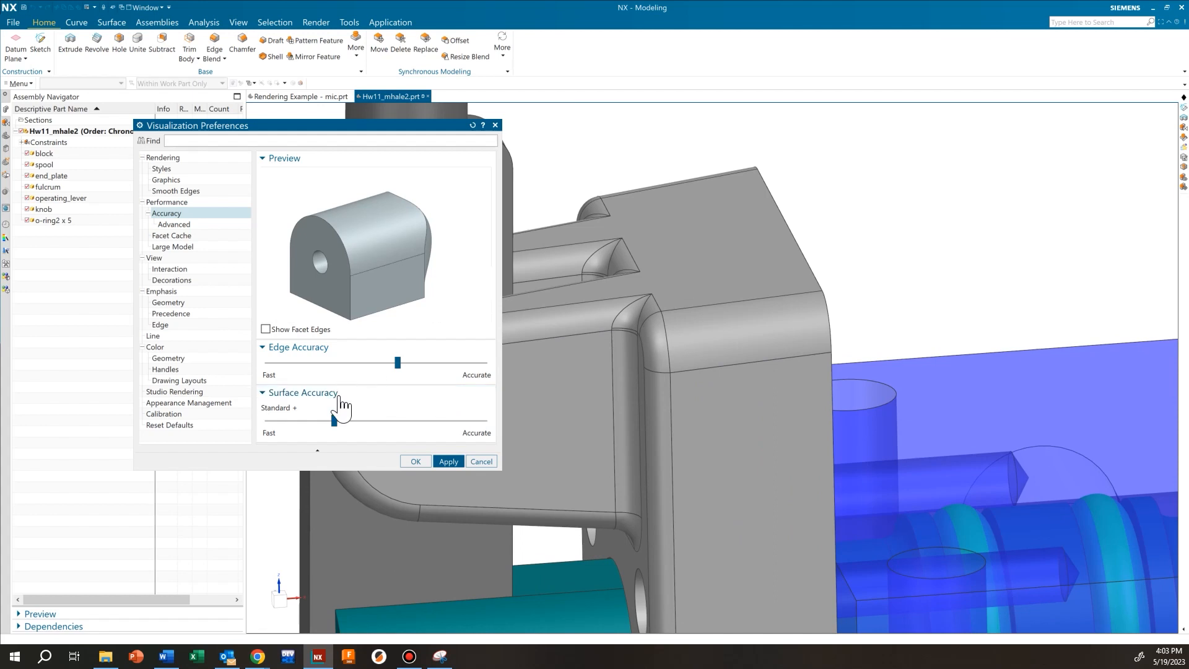
pyautogui.click(415, 461)
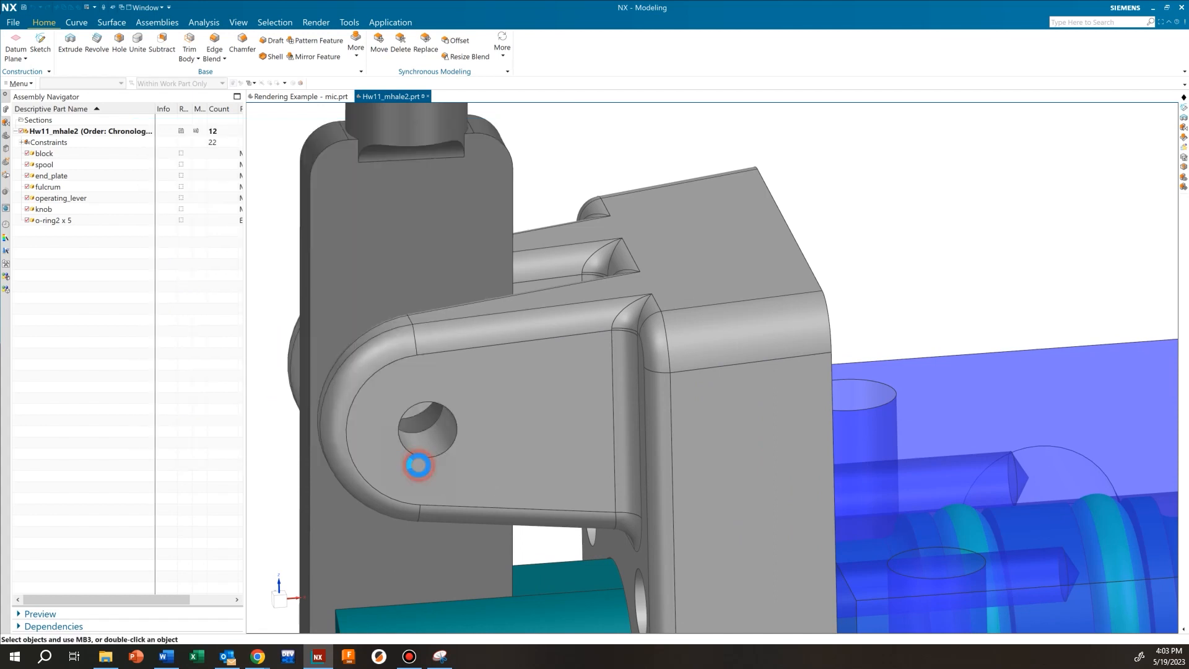
# Frame the assembly in the view and select the transparent block
pyautogui.scroll(-8, 595, 420)
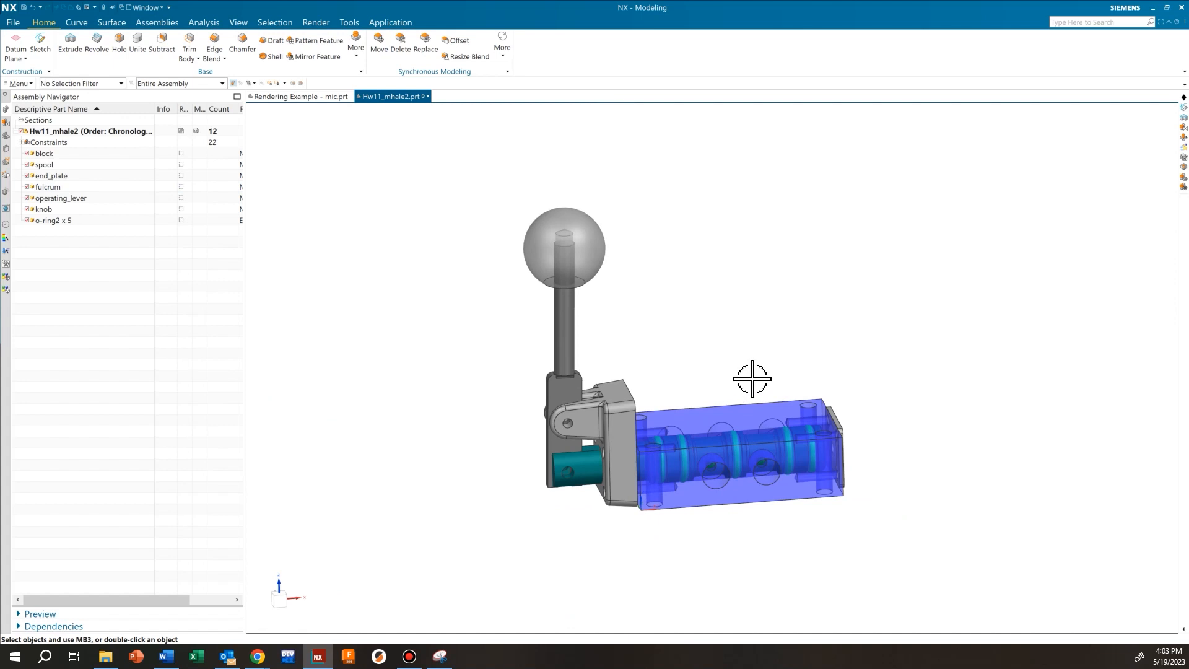
pyautogui.scroll(6, 711, 403)
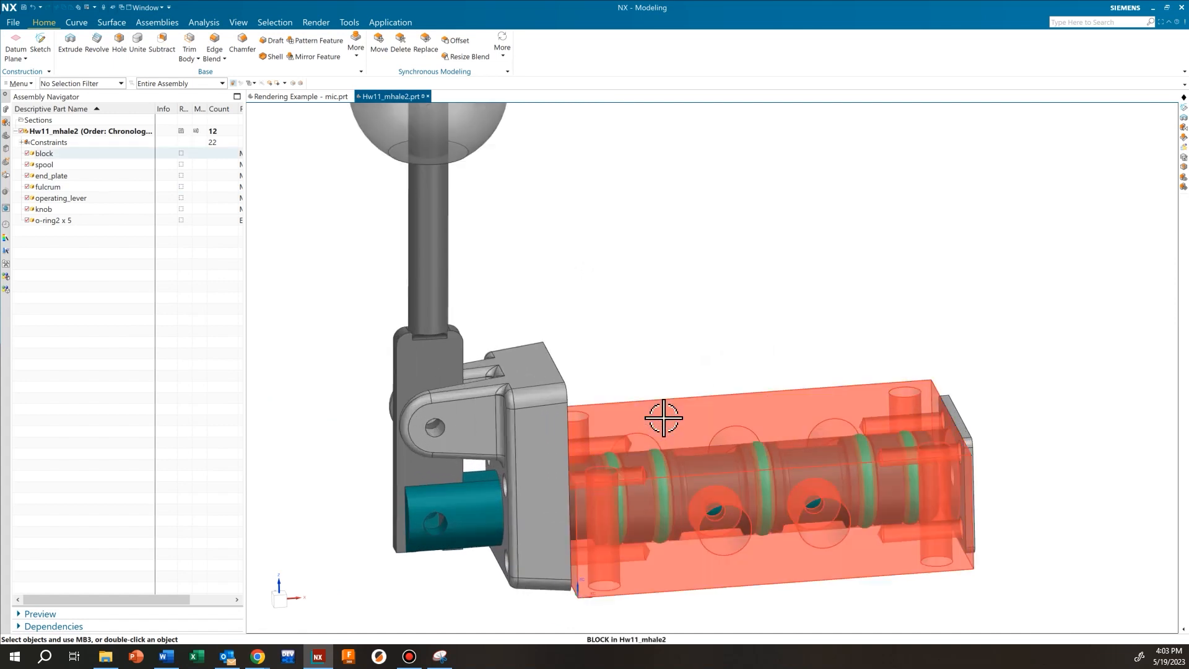
pyautogui.keyDown('shift'); pyautogui.moveTo(632, 437); pyautogui.dragTo(576, 420, button='middle'); pyautogui.keyUp('shift')
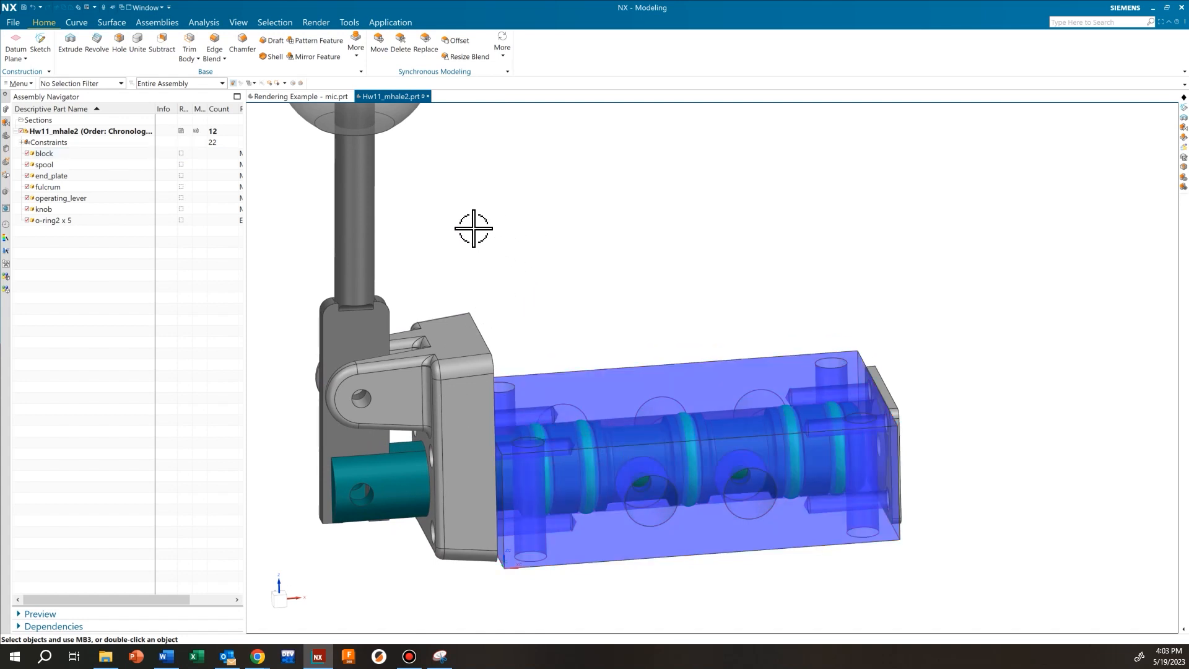
pyautogui.scroll(-3, 452, 225)
pyautogui.keyDown('shift'); pyautogui.moveTo(451, 225); pyautogui.dragTo(559, 326, button='middle'); pyautogui.keyUp('shift')
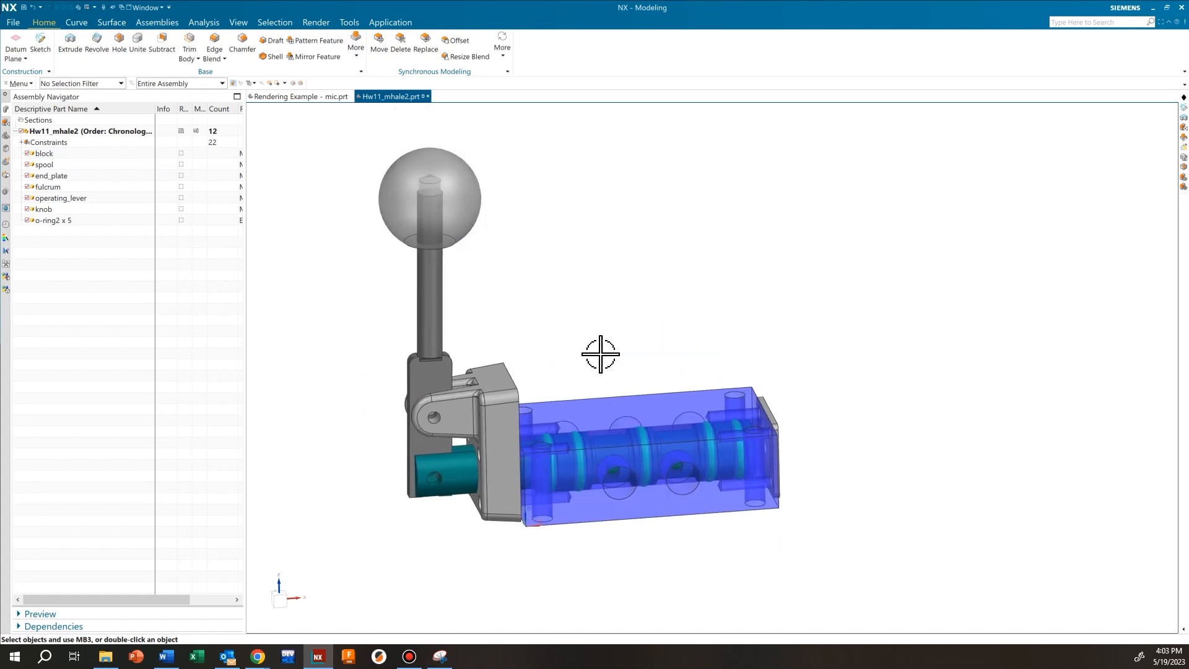
pyautogui.click(606, 413)
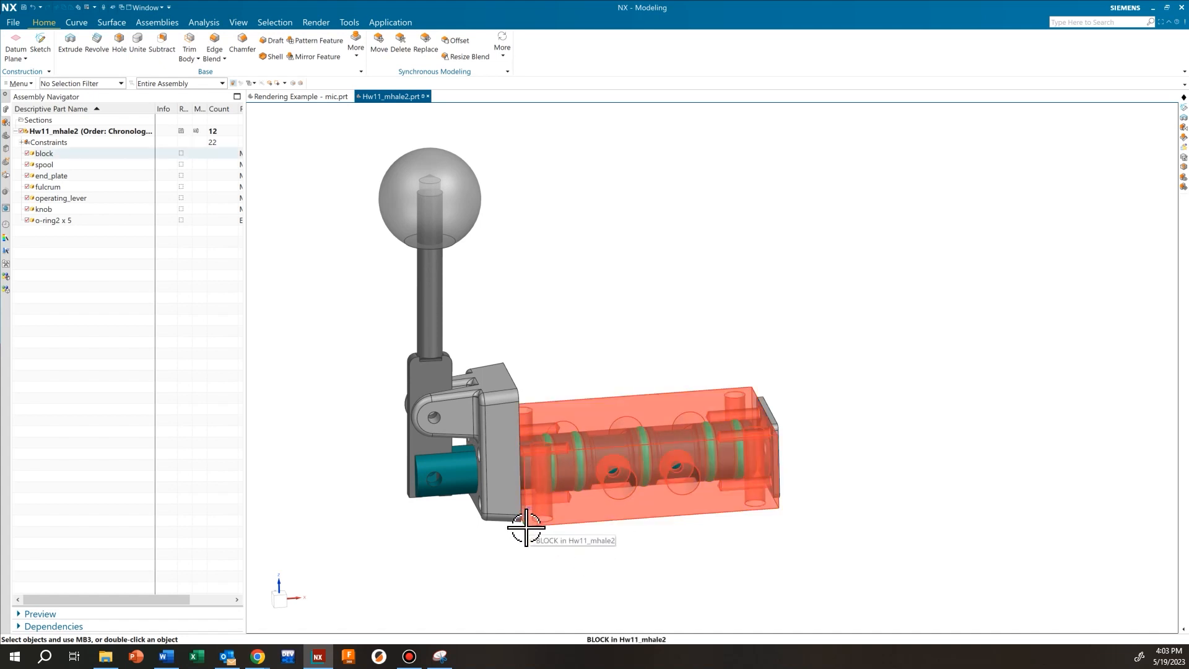
pyautogui.scroll(5, 538, 528)
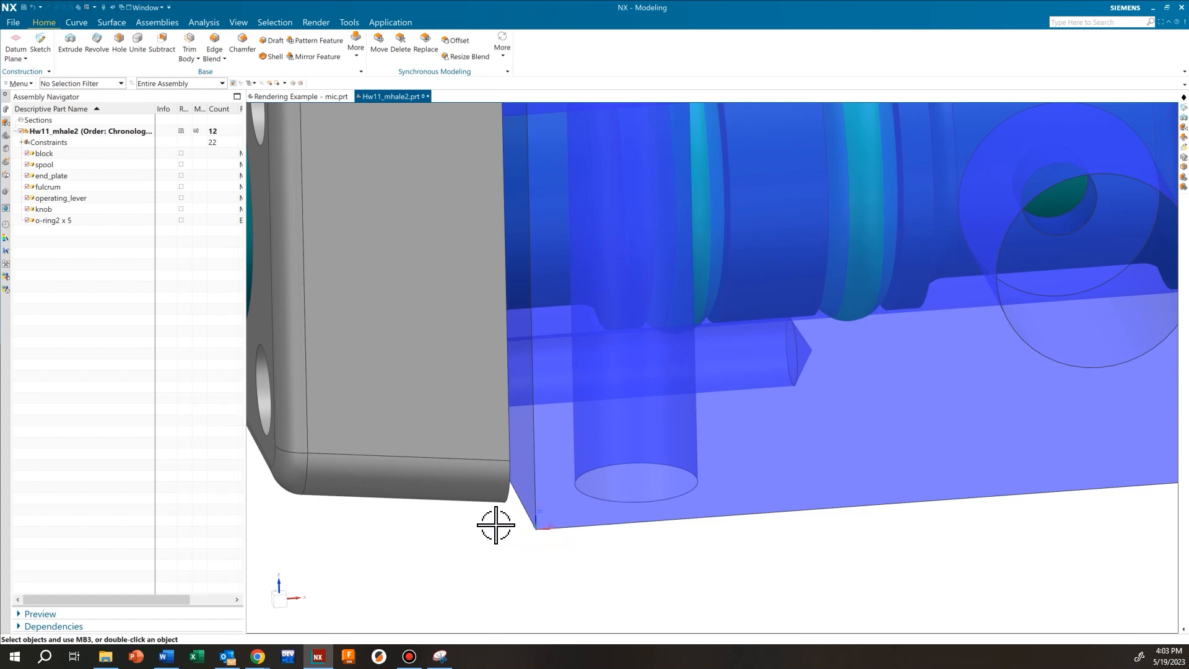
pyautogui.scroll(-3, 519, 520)
pyautogui.scroll(-4, 519, 520)
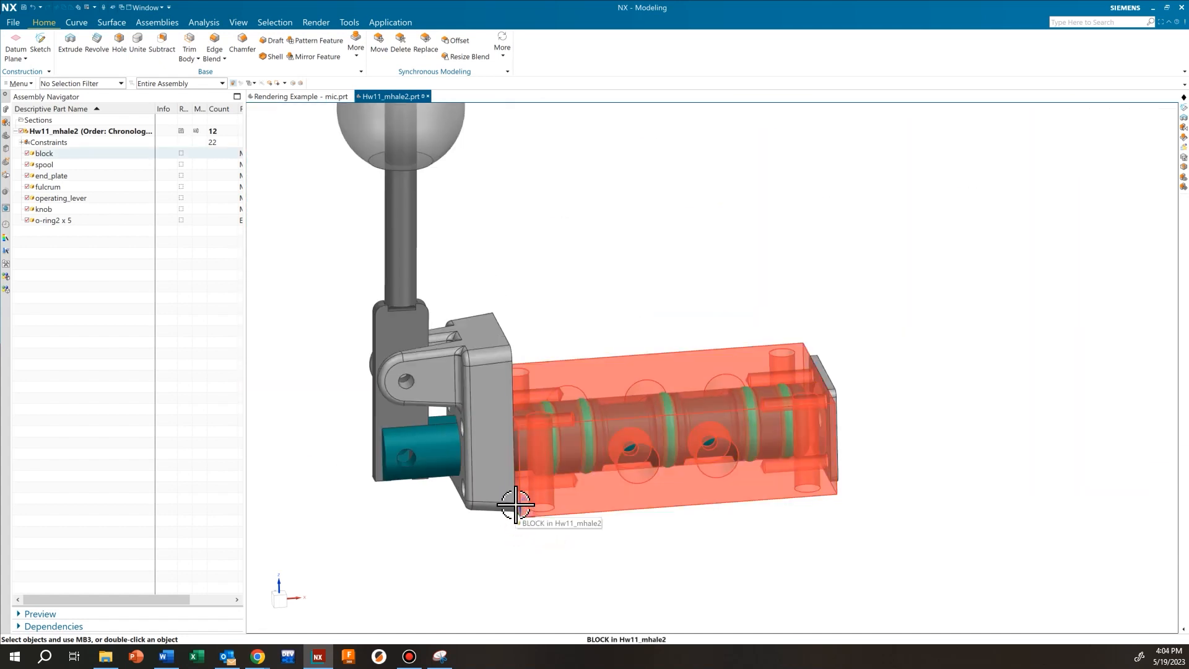
pyautogui.click(572, 445)
# Turn off Display WCS from Tools > More to hide the coordinate triad
pyautogui.click(348, 23)
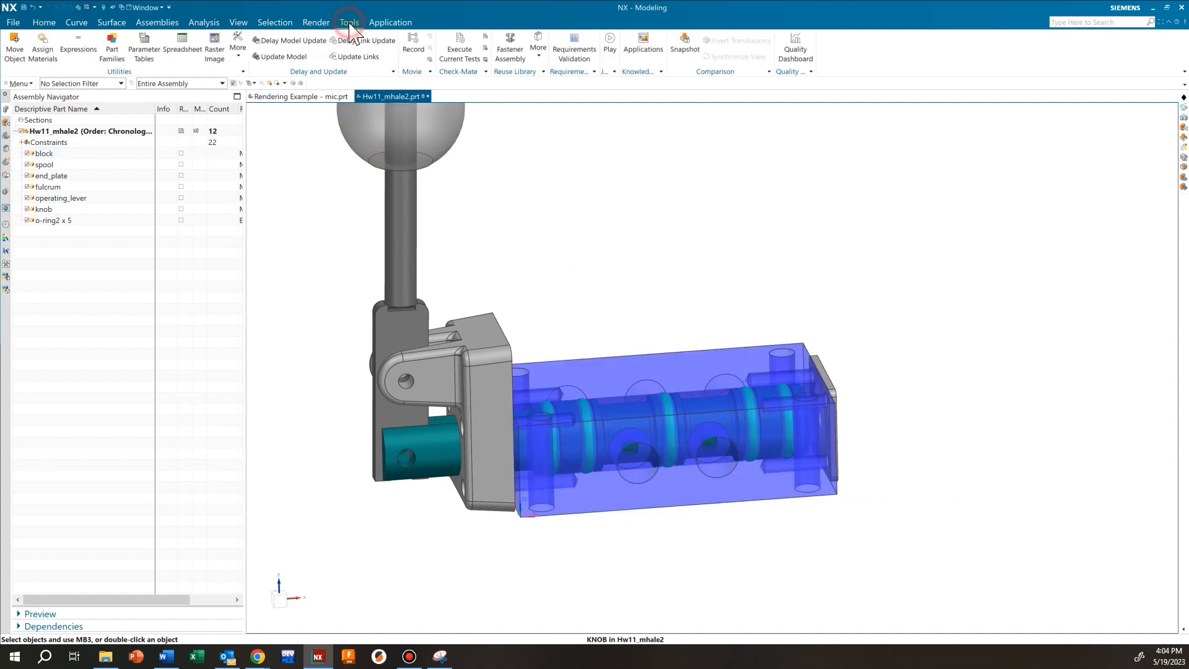
pyautogui.click(238, 56)
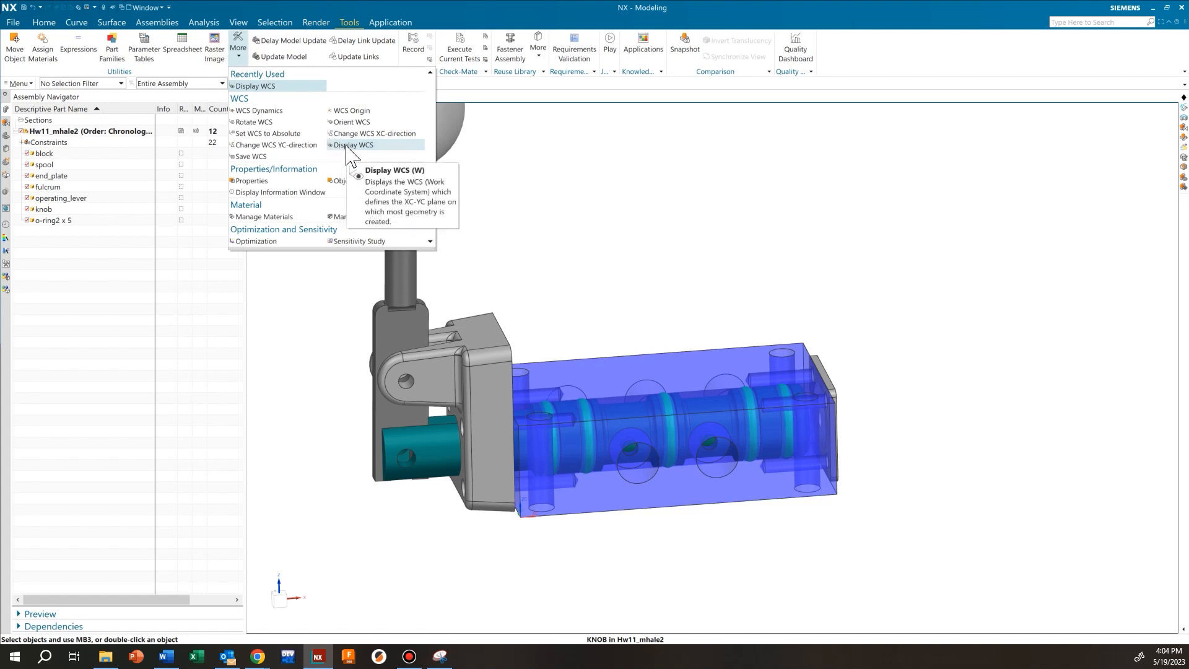
pyautogui.click(366, 146)
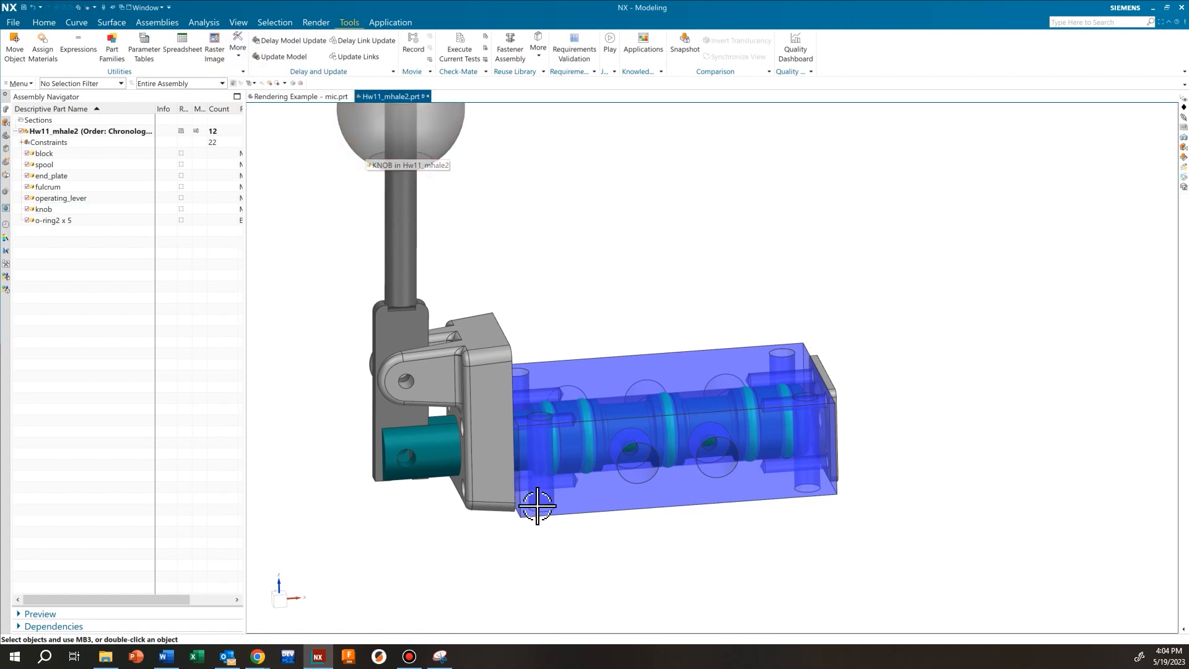
pyautogui.scroll(-2, 530, 367)
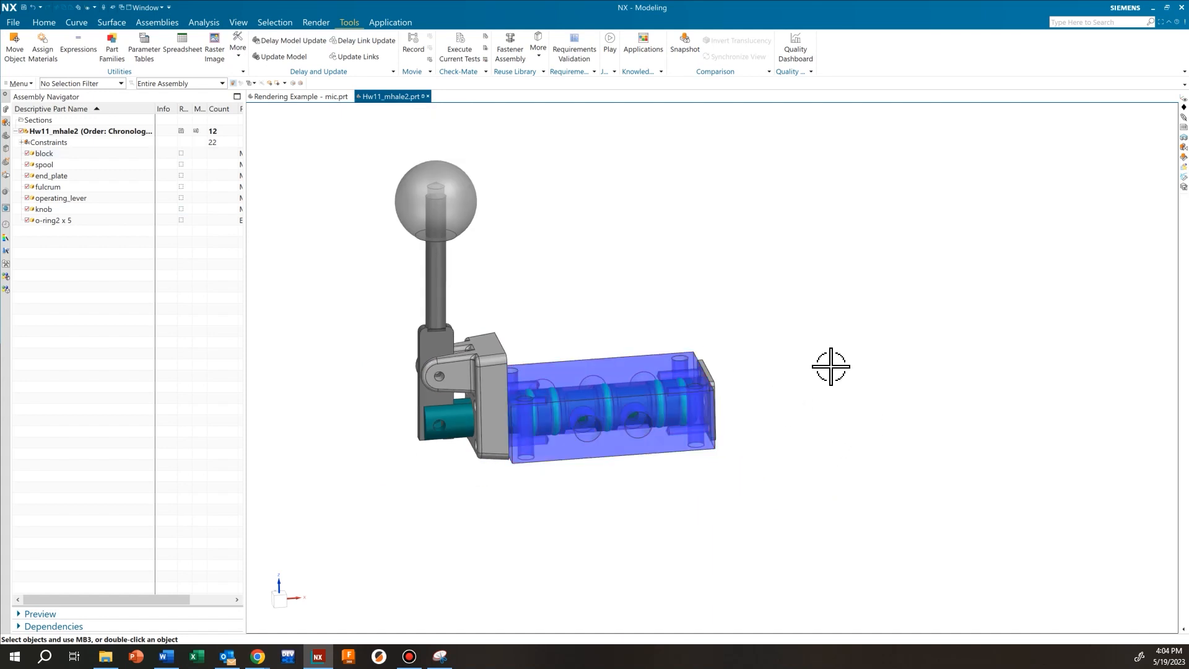
pyautogui.moveTo(830, 367); pyautogui.dragTo(702, 321, button='middle')
pyautogui.scroll(2, 545, 384)
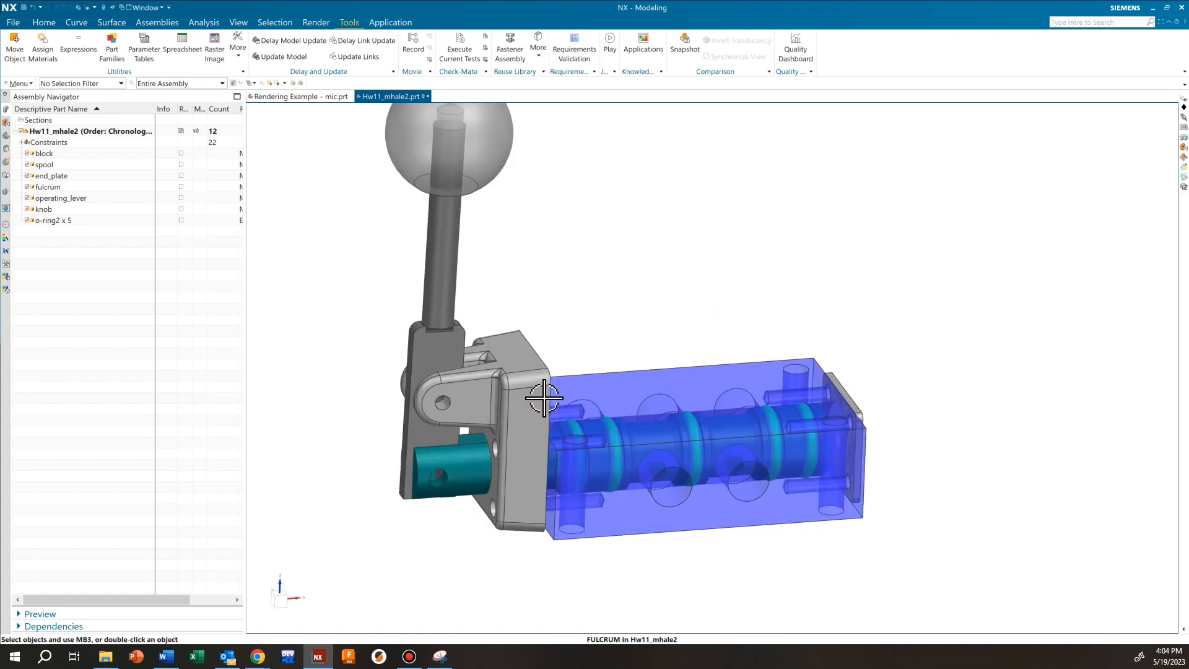
pyautogui.keyDown('shift'); pyautogui.moveTo(568, 283); pyautogui.dragTo(568, 322, button='middle'); pyautogui.keyUp('shift')
pyautogui.moveTo(568, 322); pyautogui.dragTo(567, 323, button='middle')
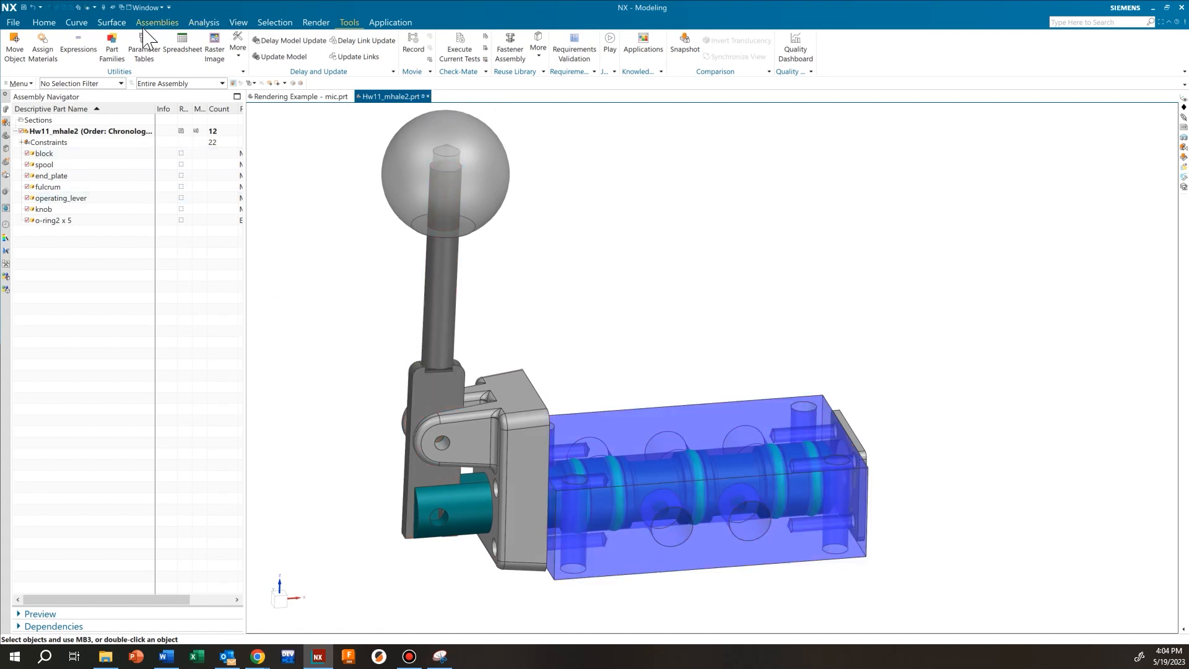
pyautogui.click(239, 22)
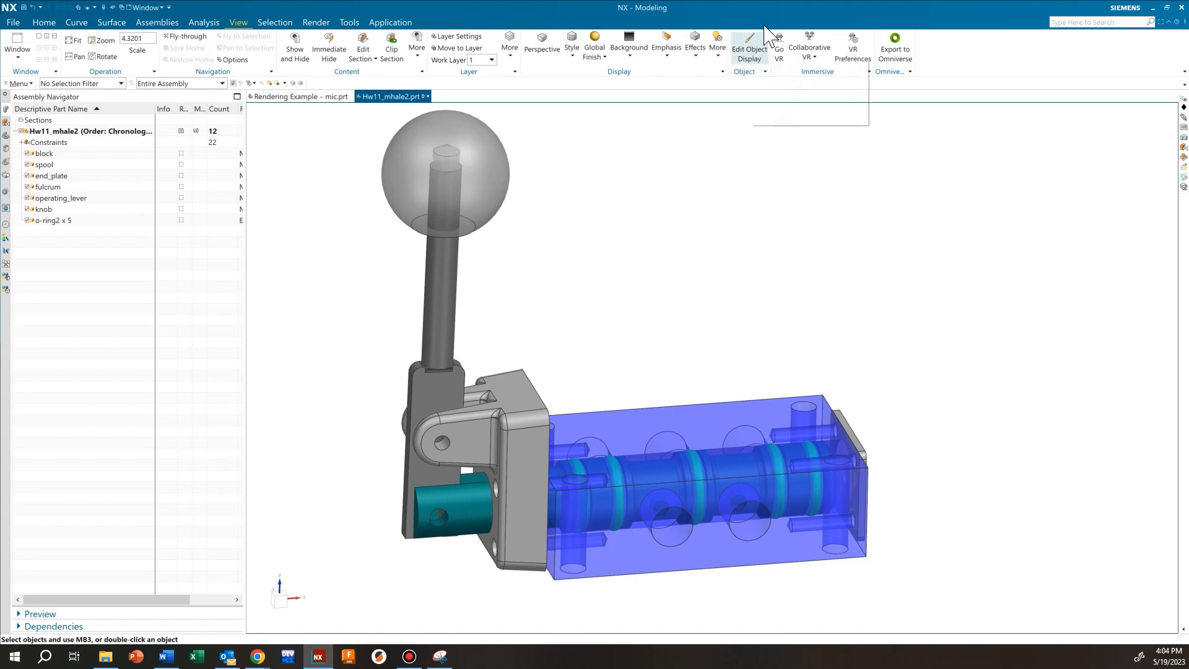
# Edit the knob's display: translucency 0 and colour black, then apply
pyautogui.click(760, 50)
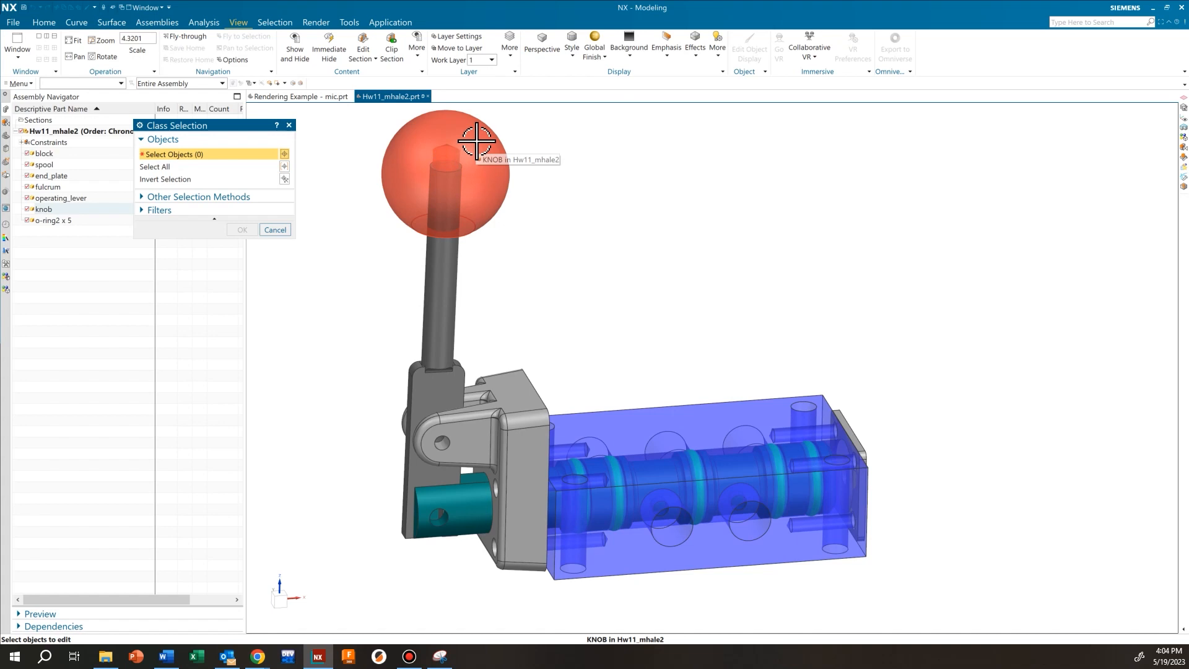
pyautogui.click(496, 166)
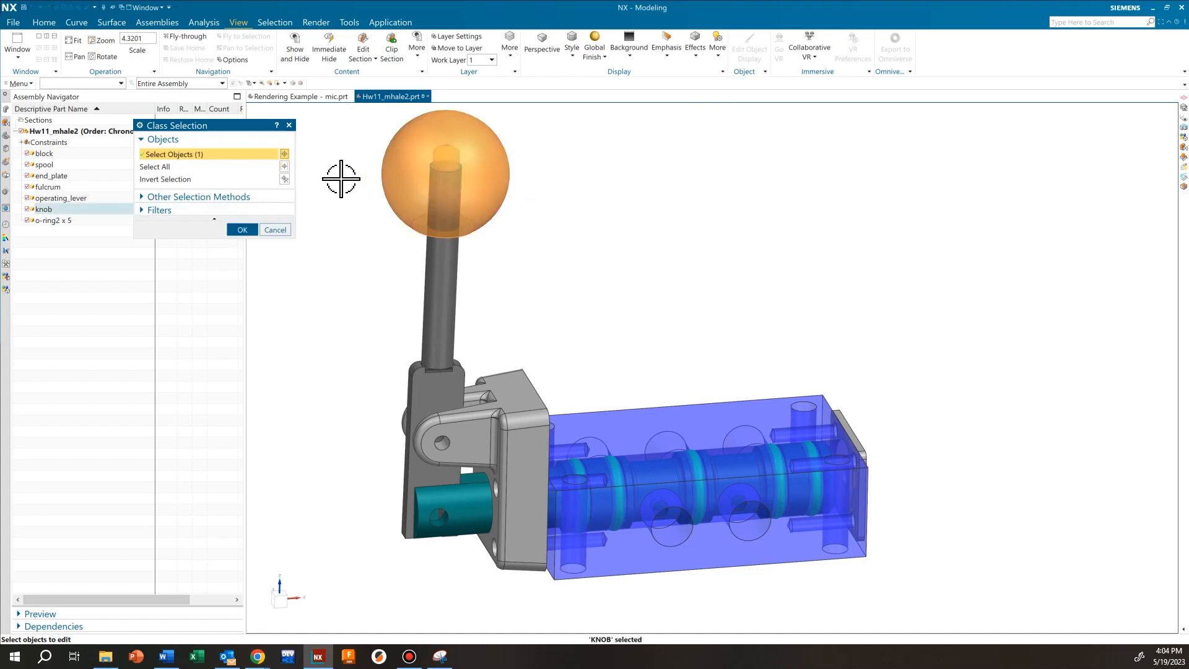
pyautogui.click(243, 230)
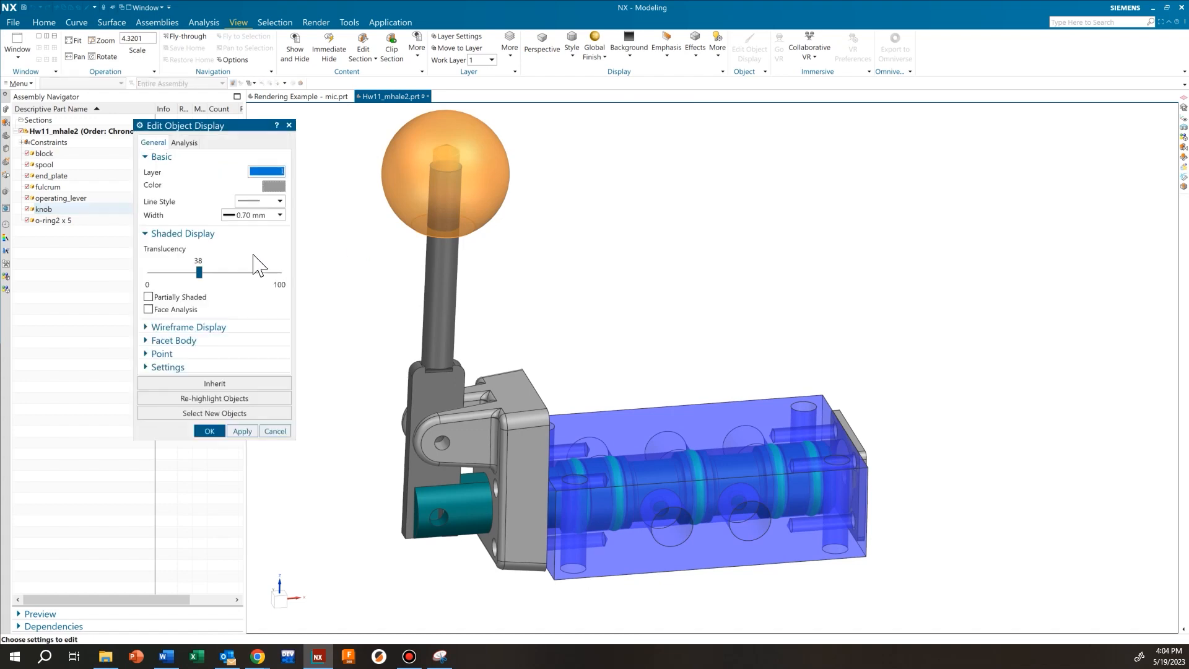
pyautogui.moveTo(199, 273); pyautogui.dragTo(149, 274)
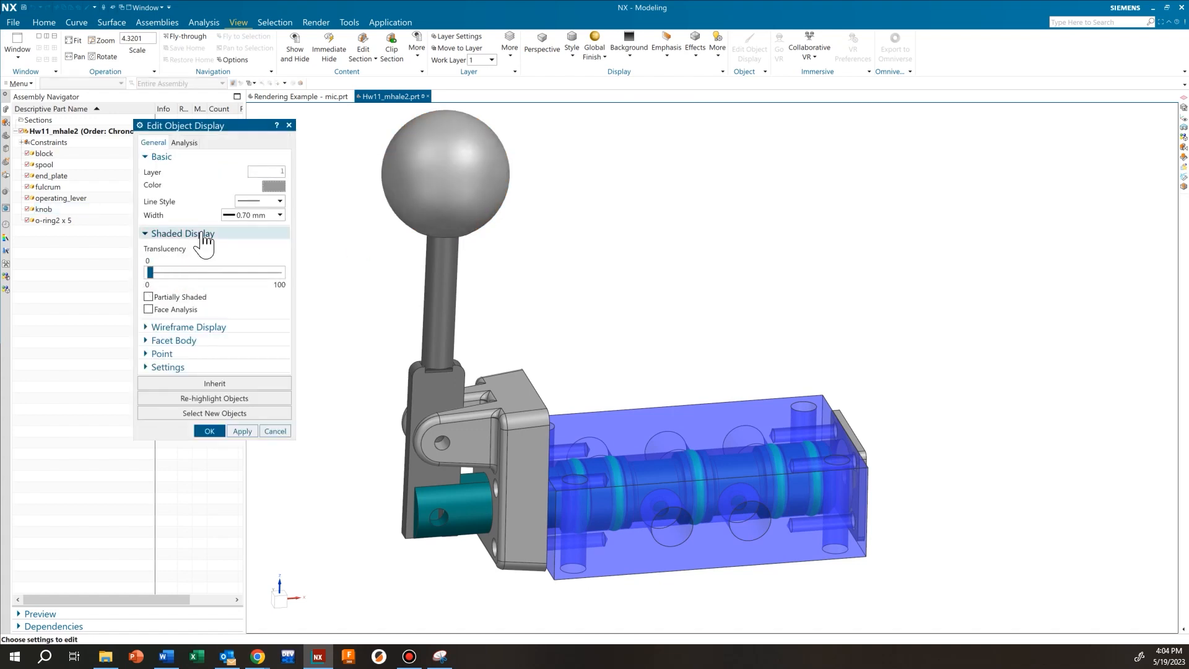
pyautogui.click(274, 186)
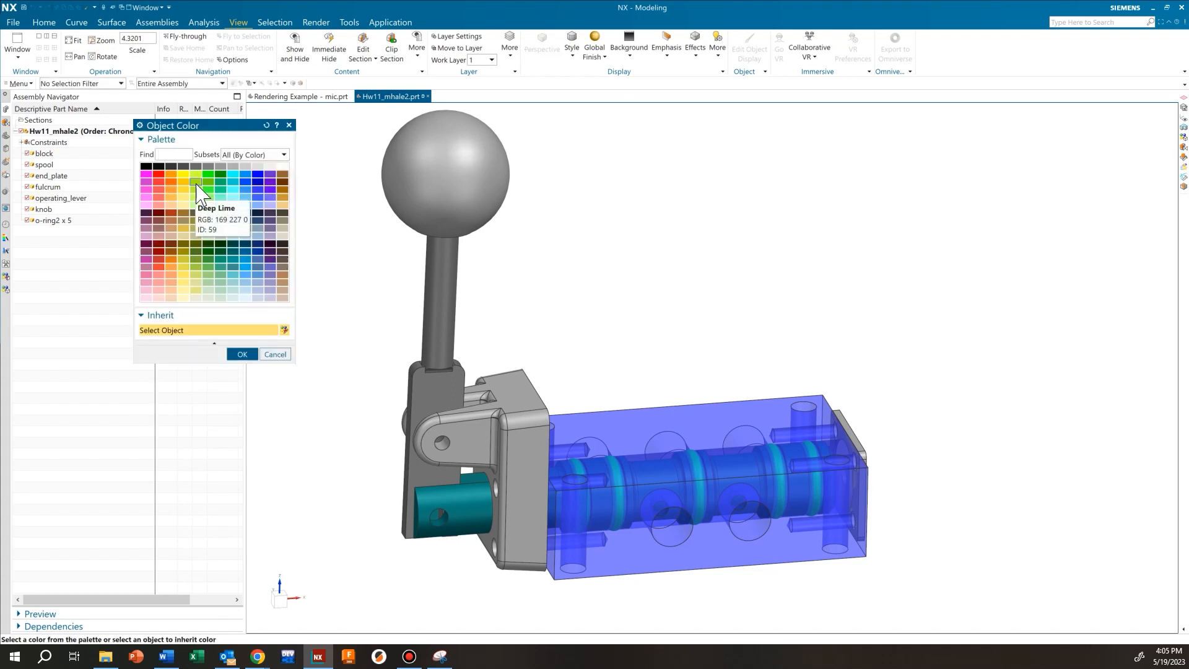
pyautogui.click(146, 167)
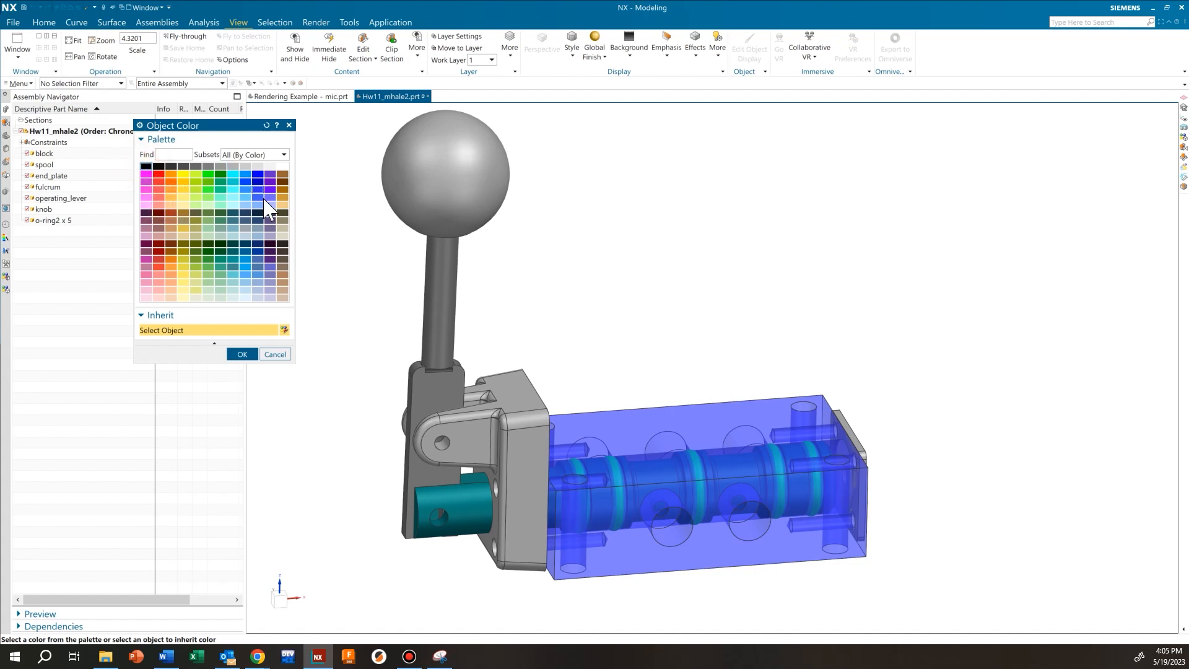
pyautogui.click(243, 353)
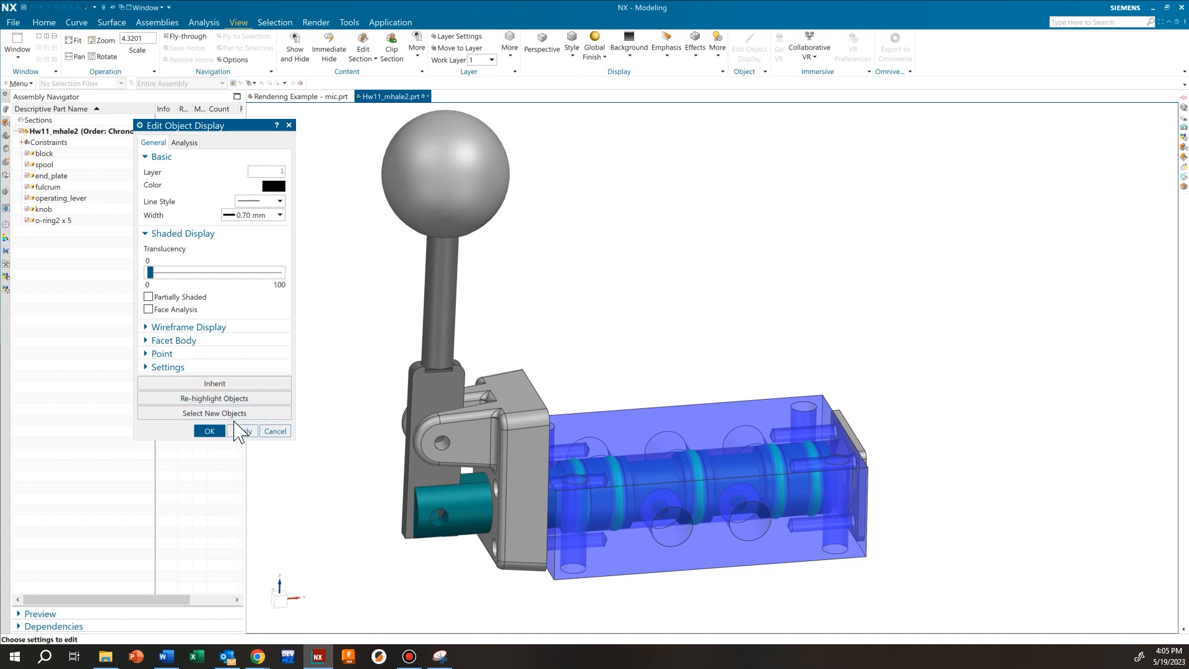
pyautogui.click(243, 432)
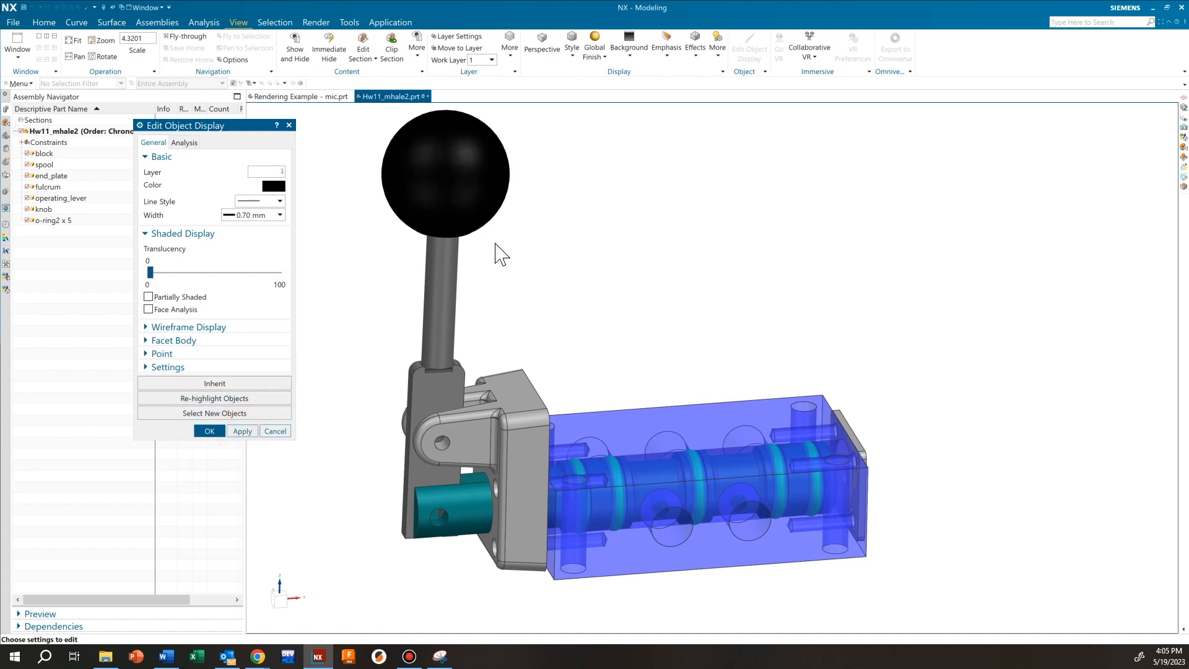
pyautogui.scroll(-2, 505, 303)
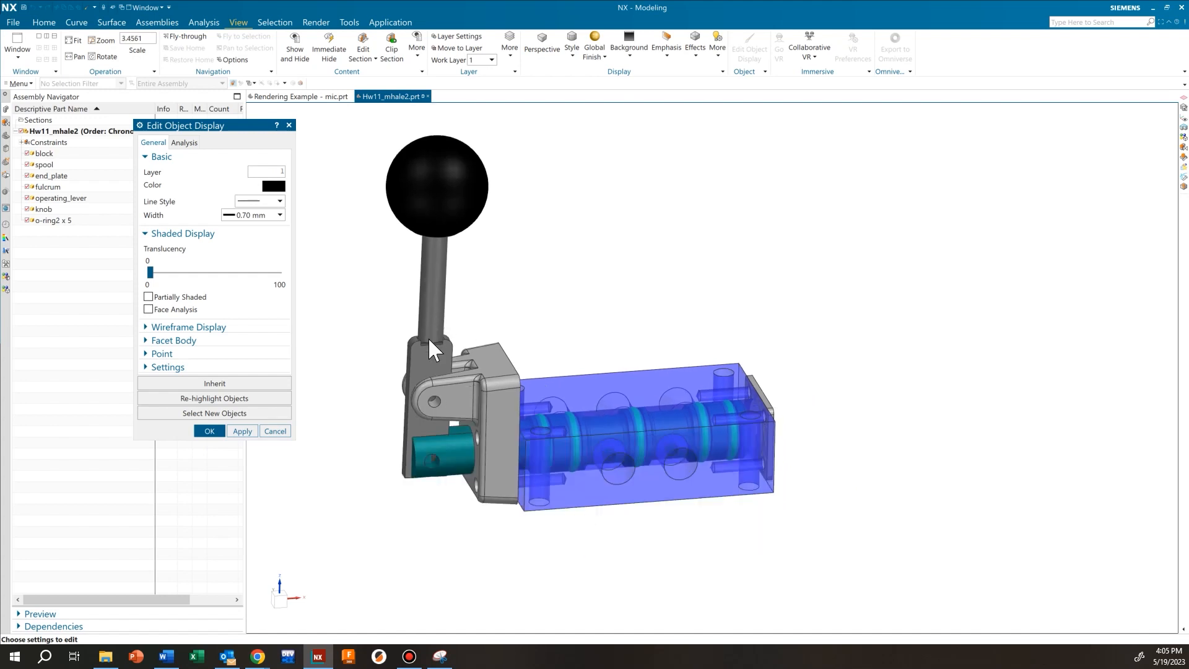
# Select the block, set its translucency to 0 and colour it grey, then apply and close
pyautogui.click(234, 413)
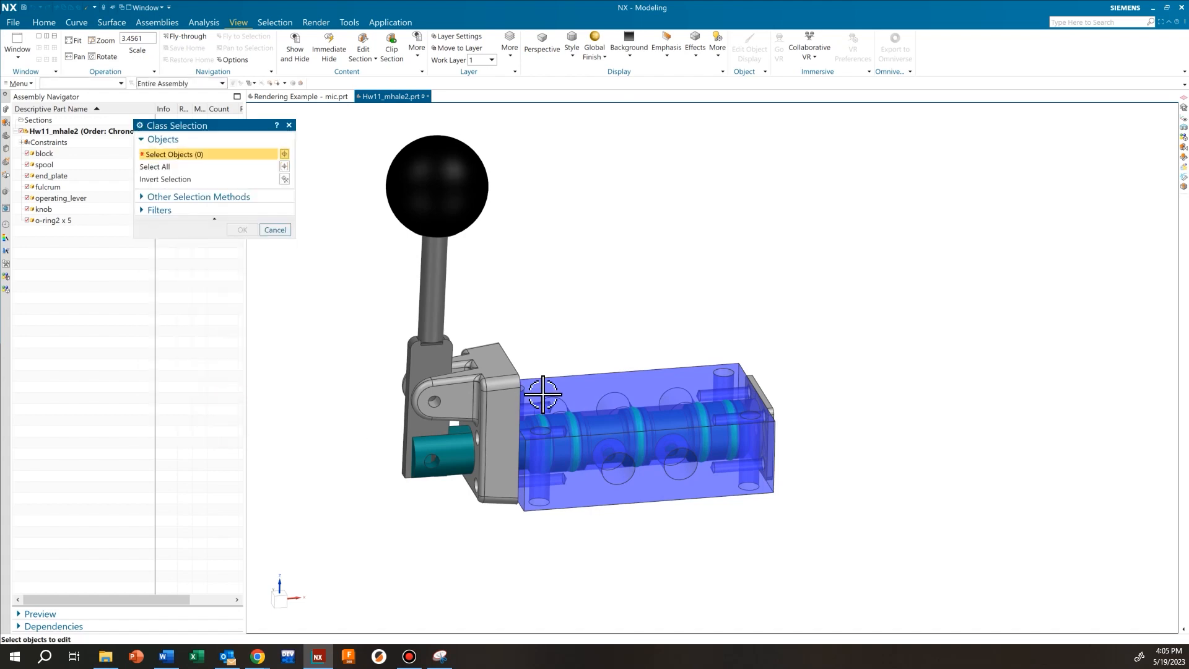
pyautogui.click(601, 393)
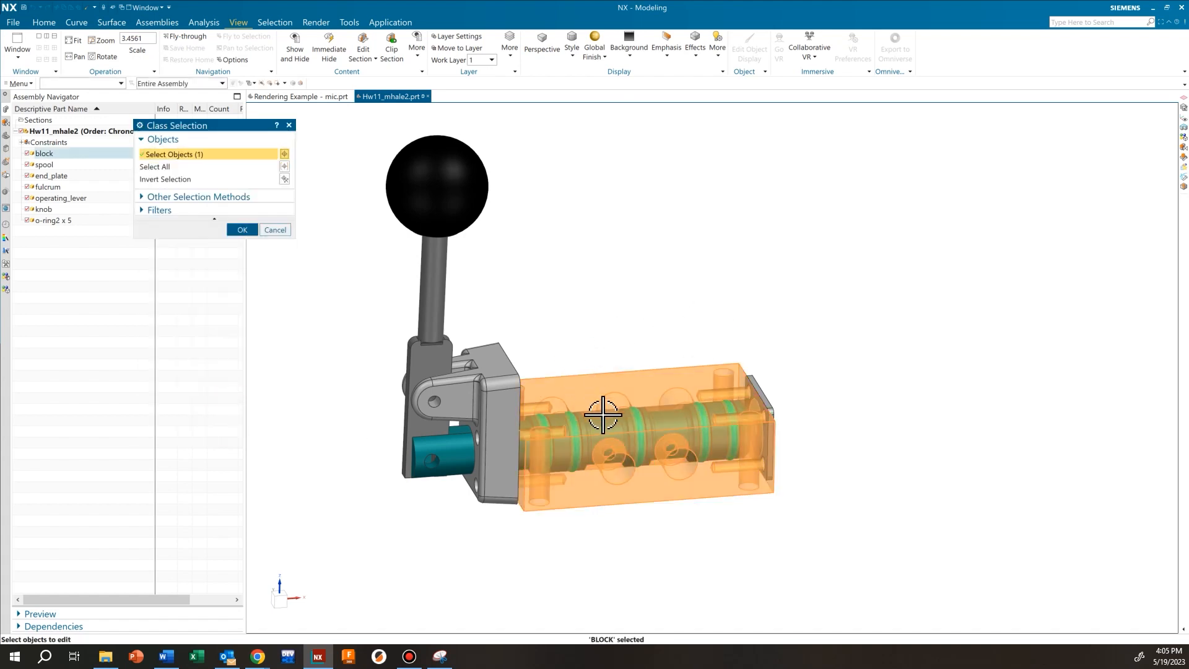
pyautogui.scroll(3, 603, 413)
pyautogui.scroll(-2, 586, 401)
pyautogui.click(243, 229)
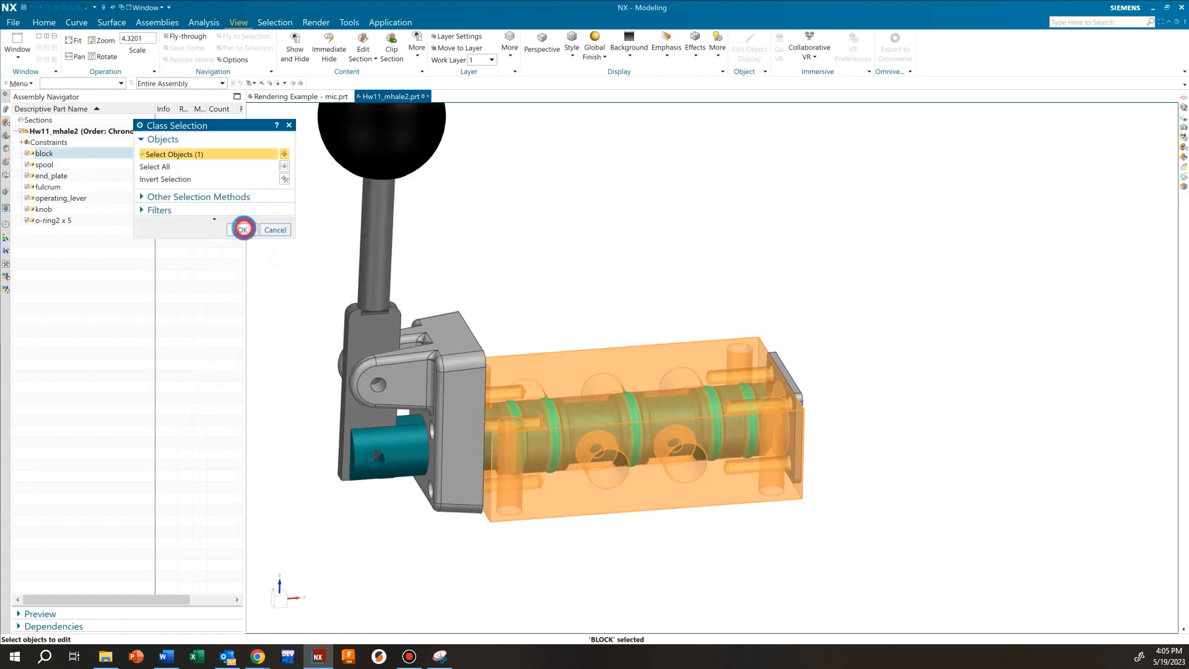
pyautogui.click(150, 273)
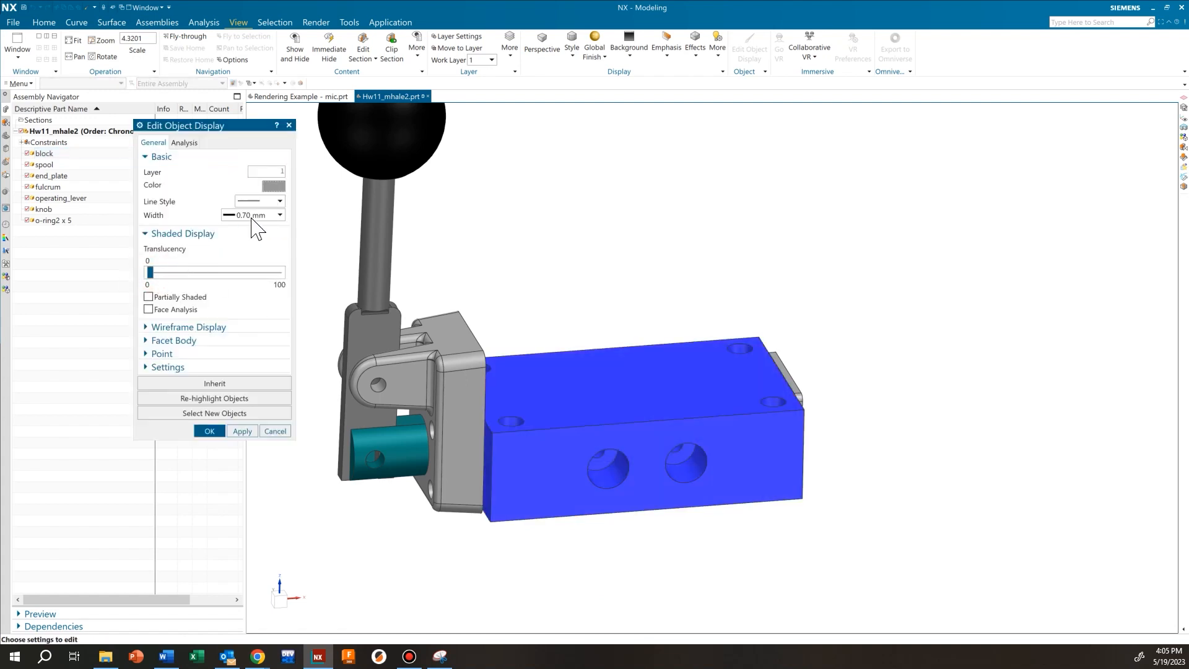
pyautogui.click(280, 187)
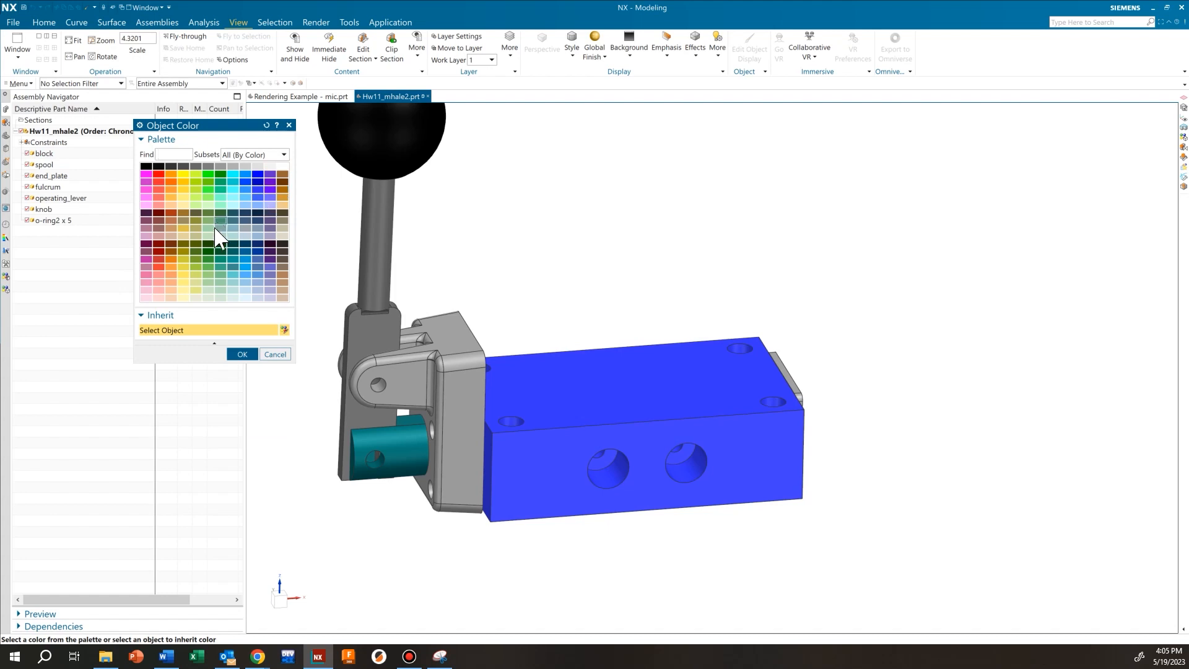
pyautogui.click(212, 170)
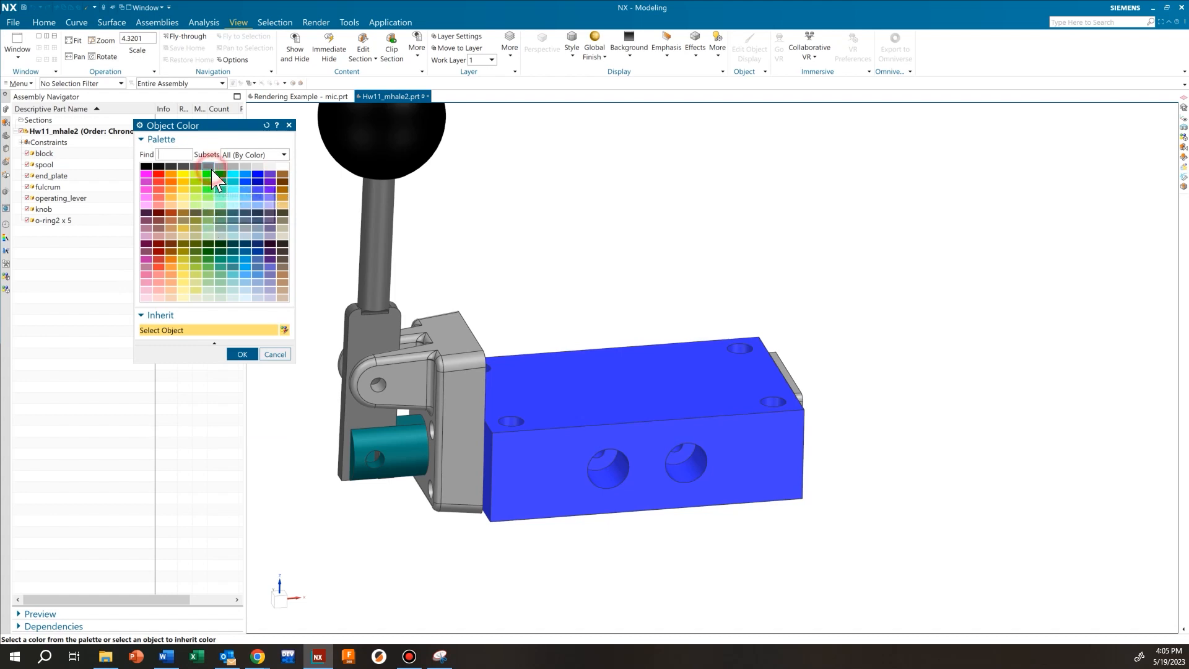
pyautogui.click(241, 352)
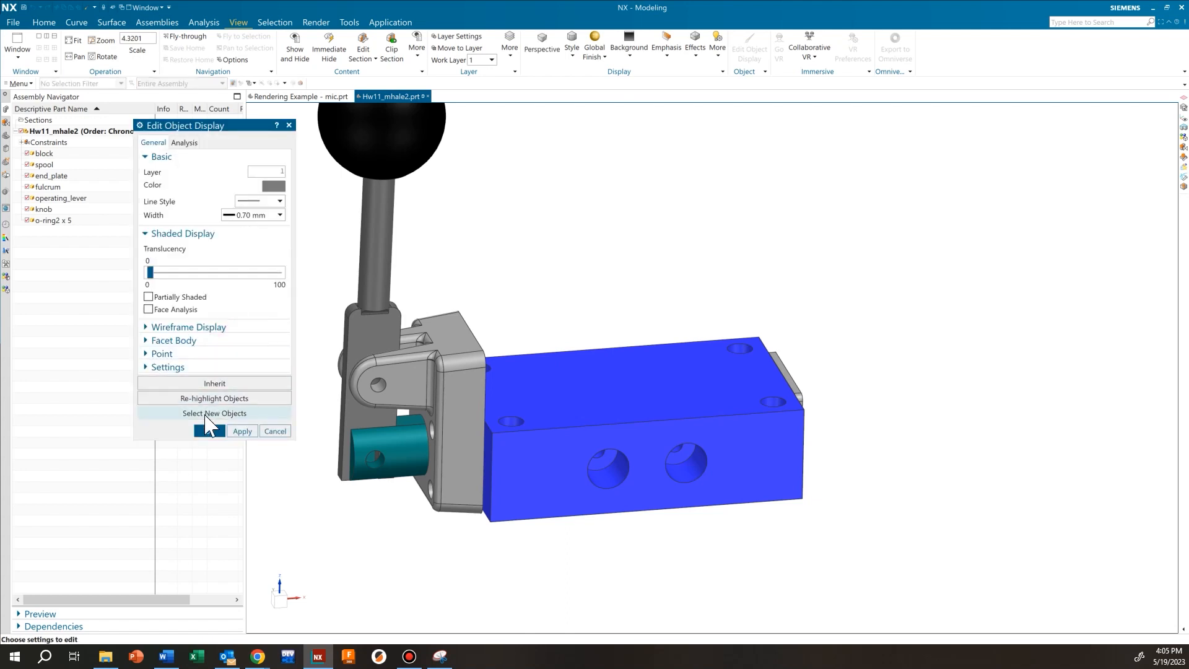
pyautogui.click(242, 431)
pyautogui.click(210, 431)
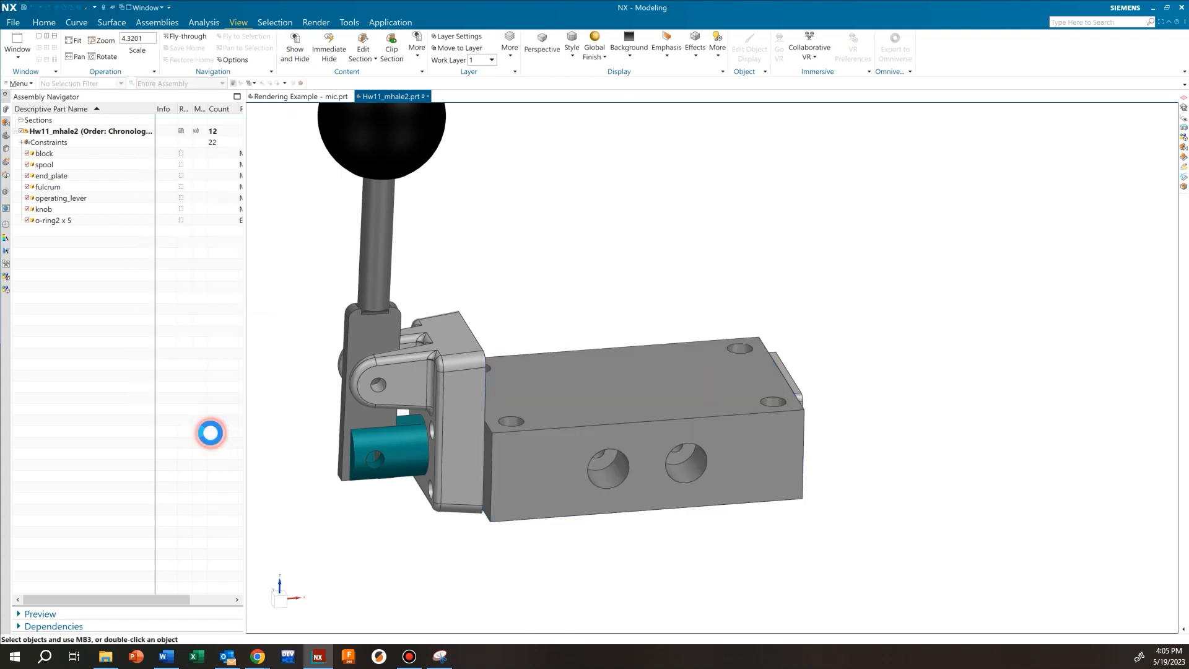
# Pan and orbit the assembly until the block's holed end plate faces the viewer
pyautogui.scroll(-5, 411, 313)
pyautogui.scroll(4, 468, 354)
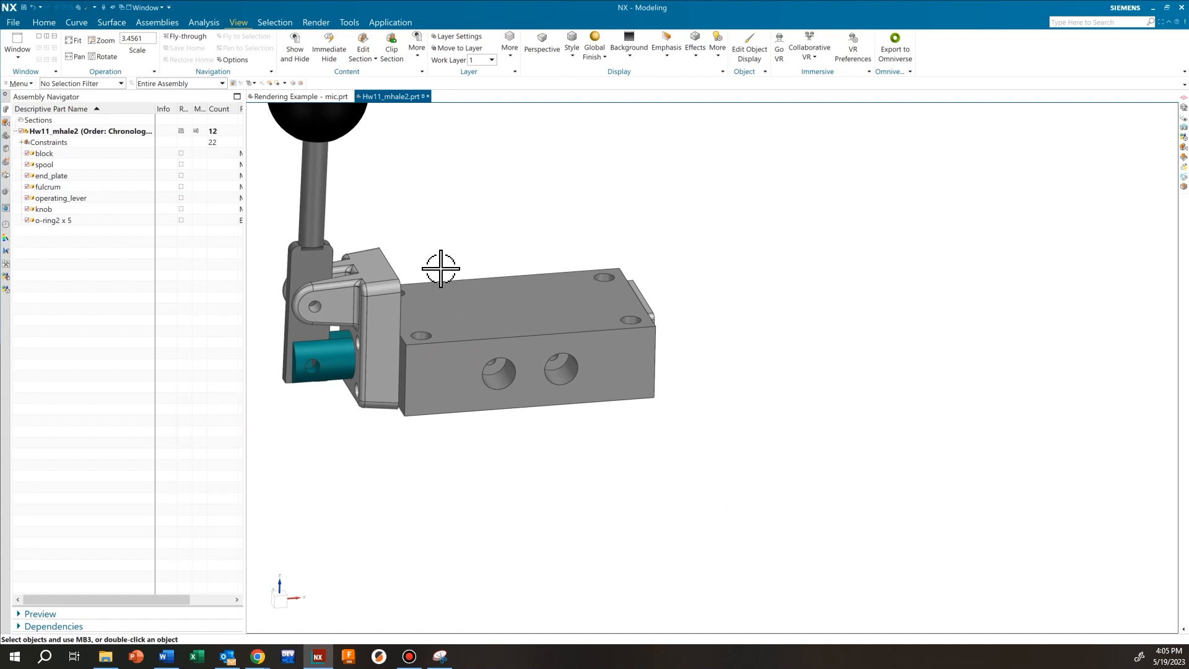
pyautogui.keyDown('shift'); pyautogui.moveTo(494, 308); pyautogui.dragTo(631, 400, button='middle'); pyautogui.keyUp('shift')
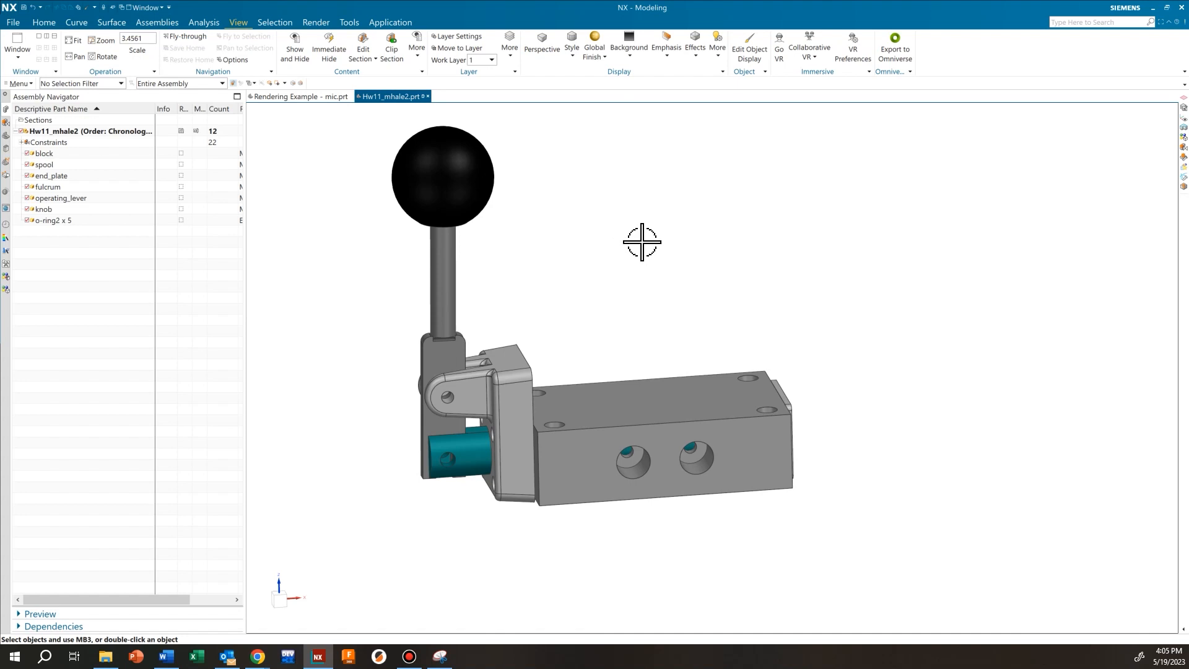
pyautogui.keyDown('shift'); pyautogui.moveTo(641, 252); pyautogui.dragTo(671, 308, button='middle'); pyautogui.keyUp('shift')
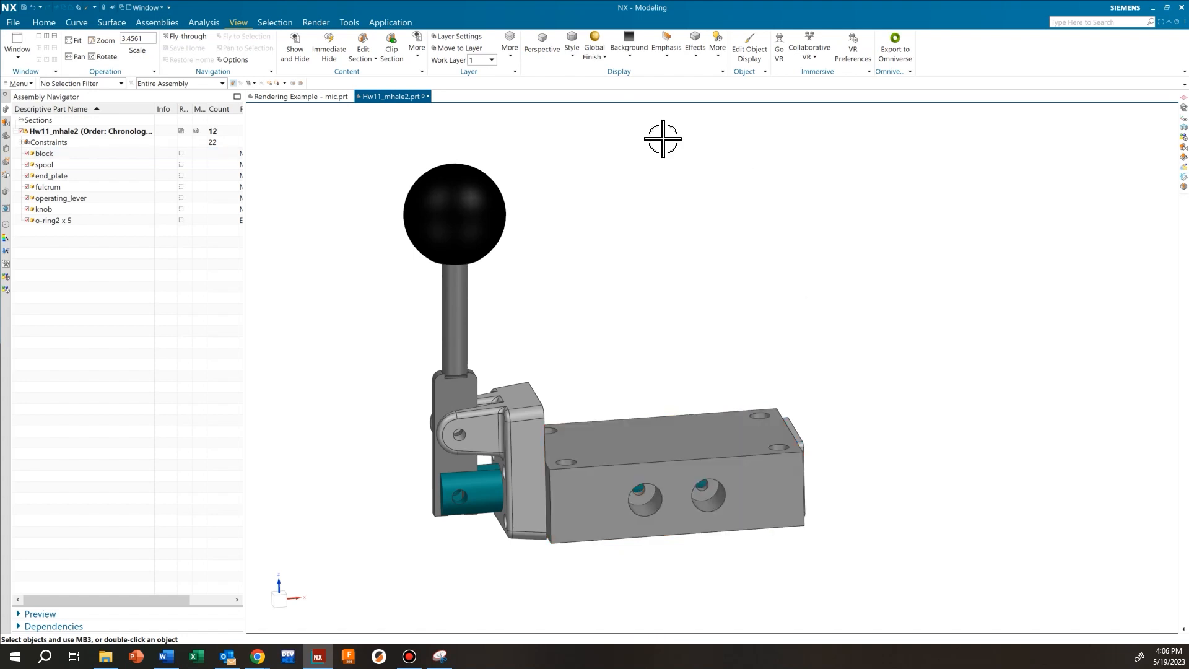
pyautogui.moveTo(627, 110); pyautogui.dragTo(631, 113, button='middle')
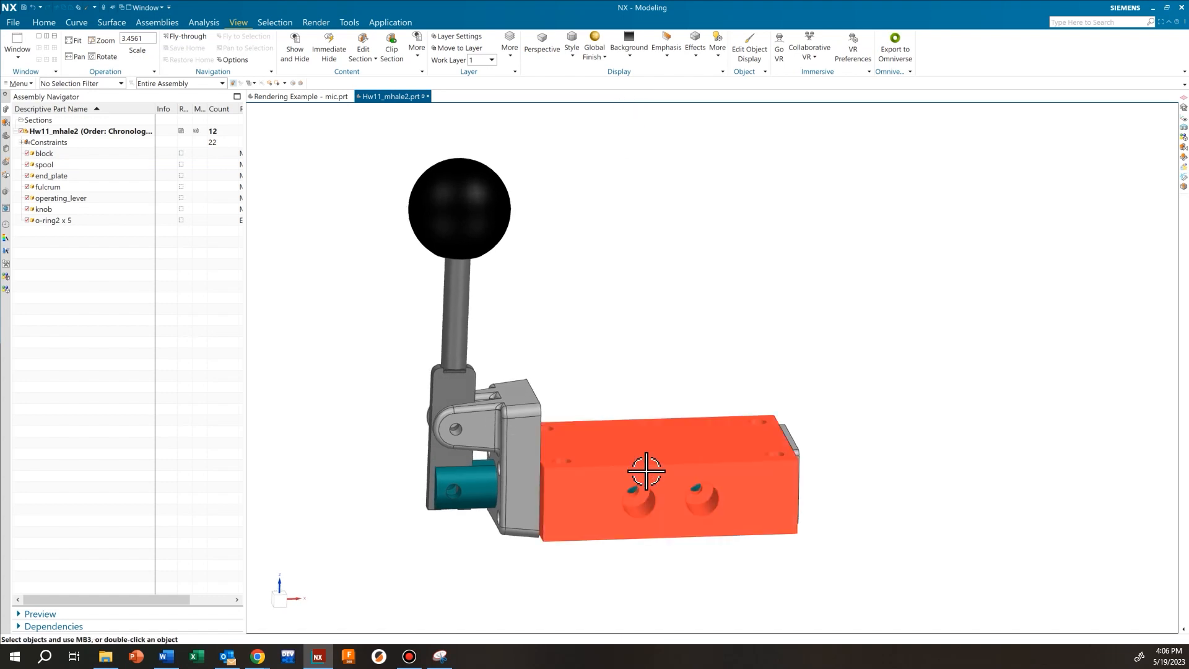
pyautogui.moveTo(634, 131); pyautogui.dragTo(616, 133, button='middle')
pyautogui.moveTo(695, 268); pyautogui.dragTo(676, 242, button='middle')
pyautogui.moveTo(560, 296); pyautogui.dragTo(599, 283, button='middle')
pyautogui.moveTo(700, 260)
pyautogui.mouseDown(button='middle')
pyautogui.moveTo(661, 254)
pyautogui.moveTo(681, 260)
pyautogui.mouseUp(button='middle')
pyautogui.moveTo(665, 111); pyautogui.dragTo(721, 116, button='middle')
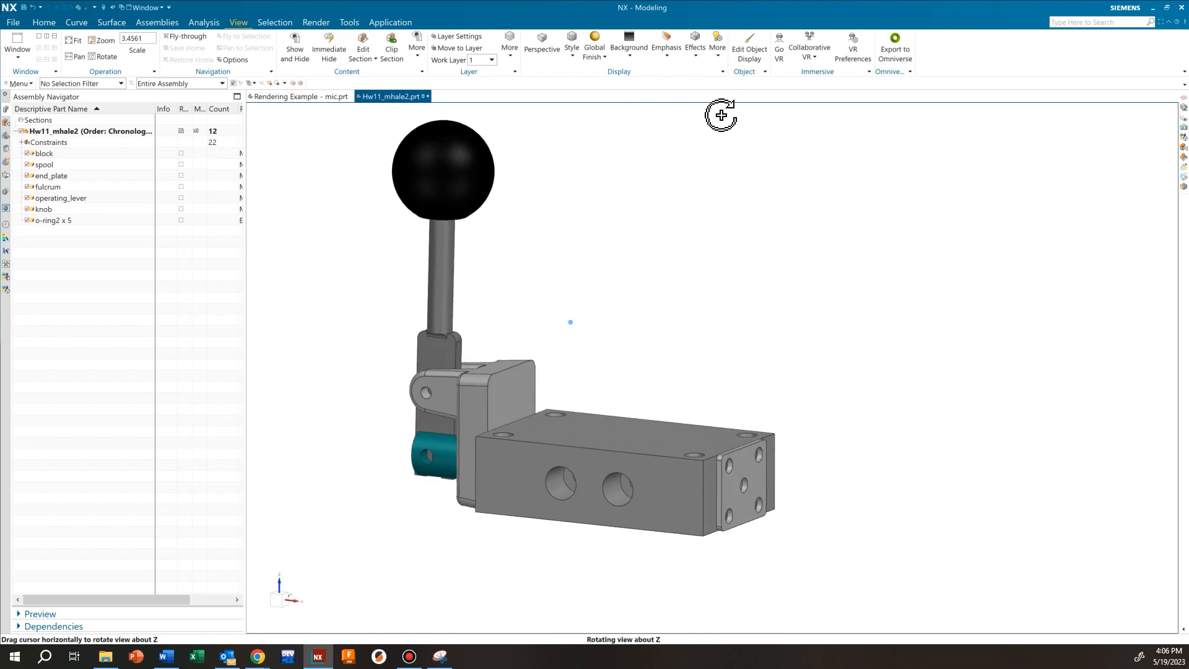
pyautogui.keyDown('shift'); pyautogui.moveTo(737, 287); pyautogui.dragTo(786, 332, button='middle'); pyautogui.keyUp('shift')
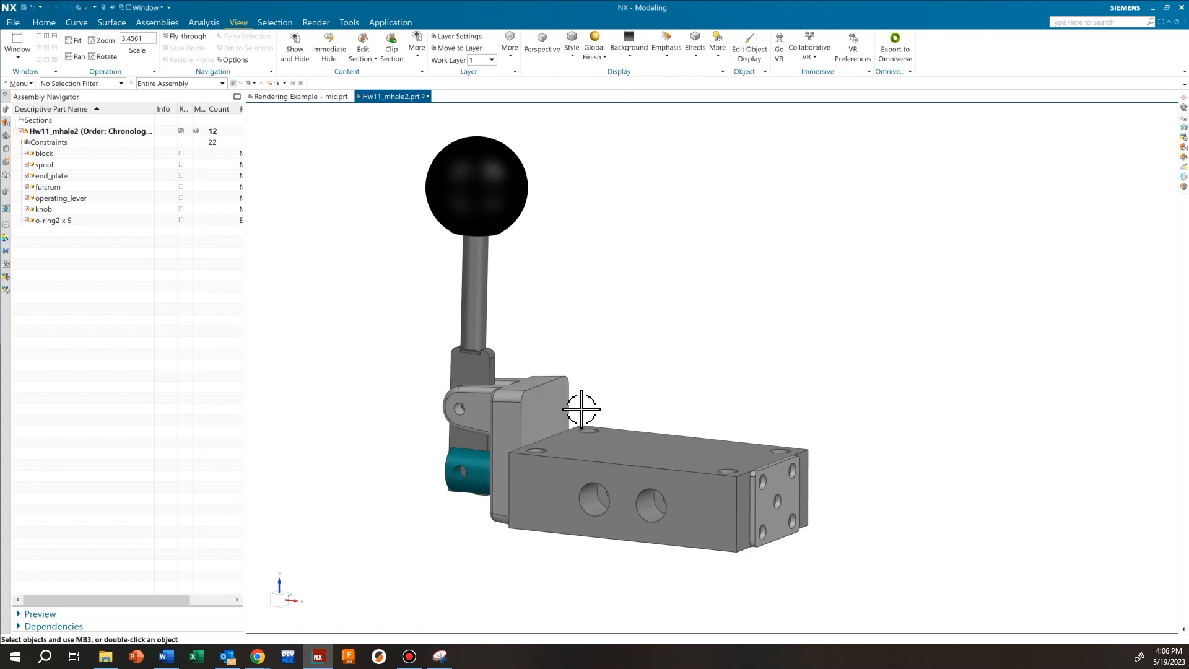
# Zoom and pan to centre the assembly, then open the Snipping Tool beside it
pyautogui.scroll(1, 593, 395)
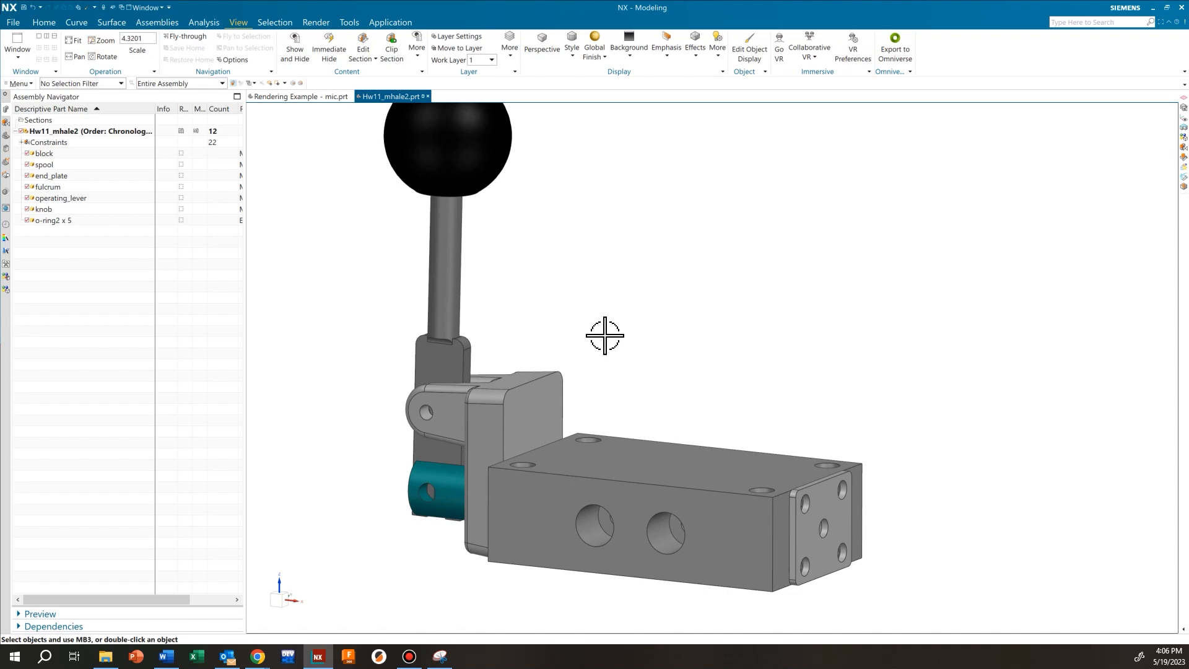
pyautogui.keyDown('shift'); pyautogui.moveTo(617, 329); pyautogui.dragTo(621, 361, button='middle'); pyautogui.keyUp('shift')
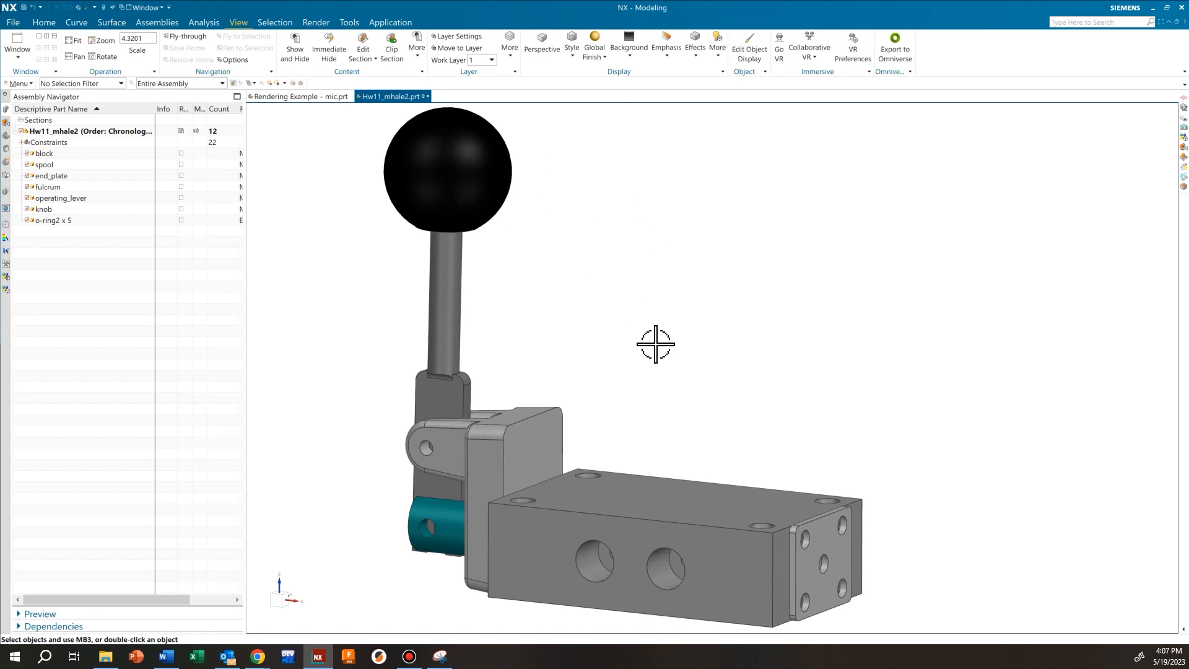
pyautogui.scroll(-6, 591, 330)
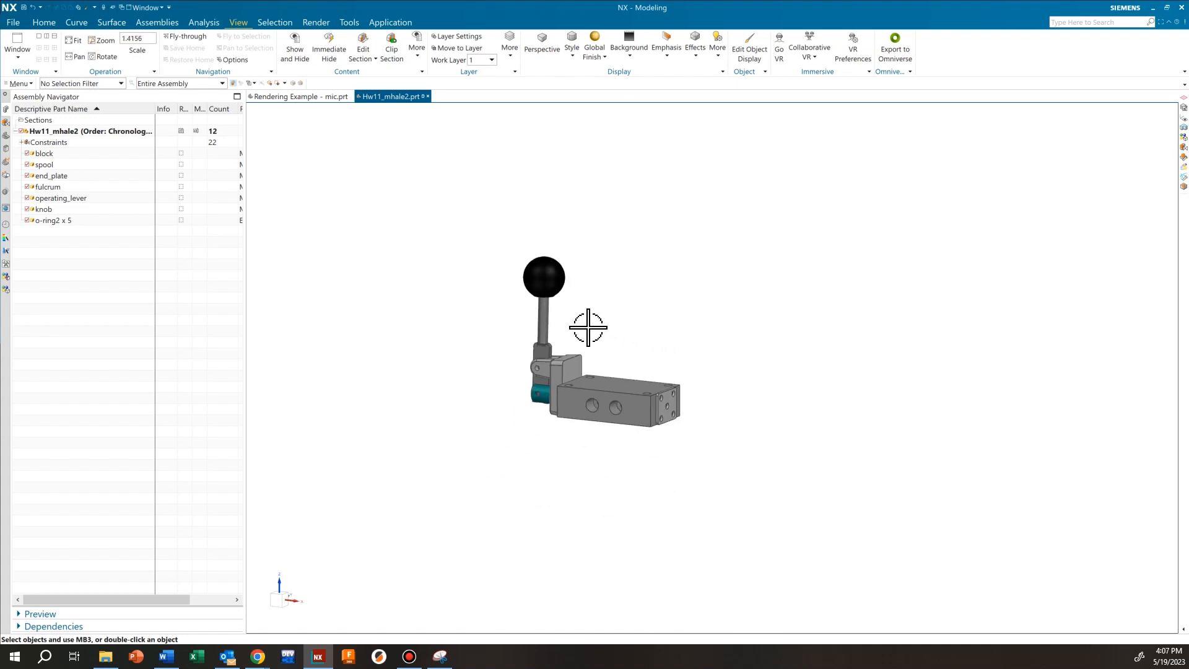
pyautogui.keyDown('shift'); pyautogui.moveTo(616, 329); pyautogui.dragTo(634, 343, button='middle'); pyautogui.keyUp('shift')
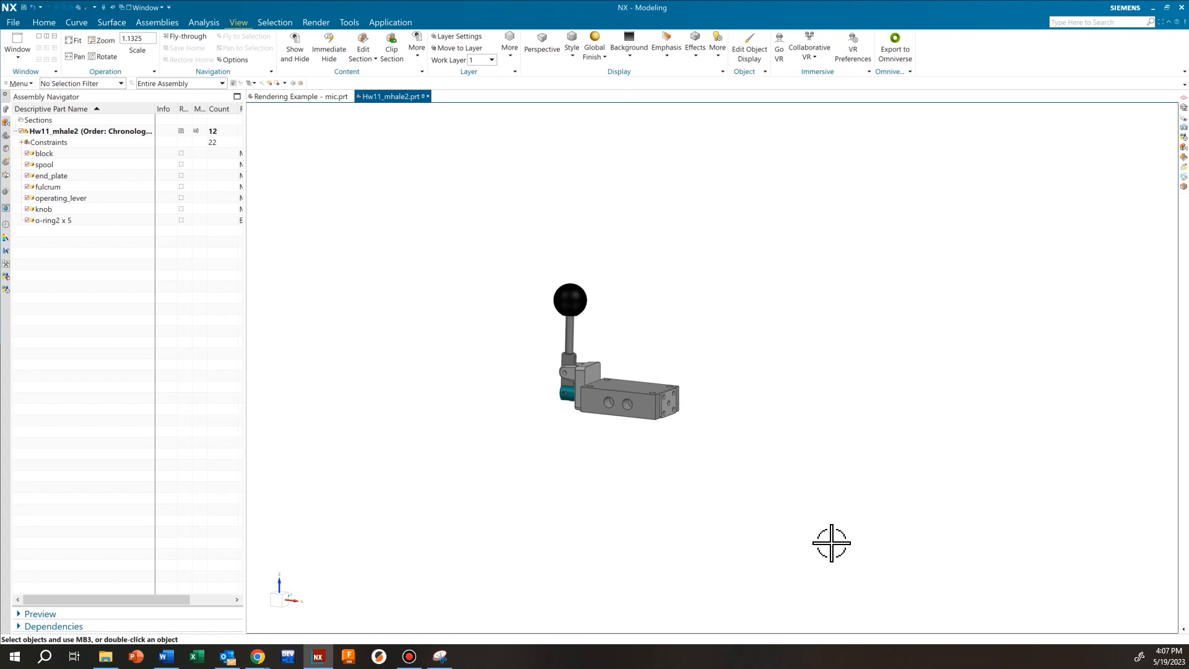
pyautogui.scroll(5, 595, 348)
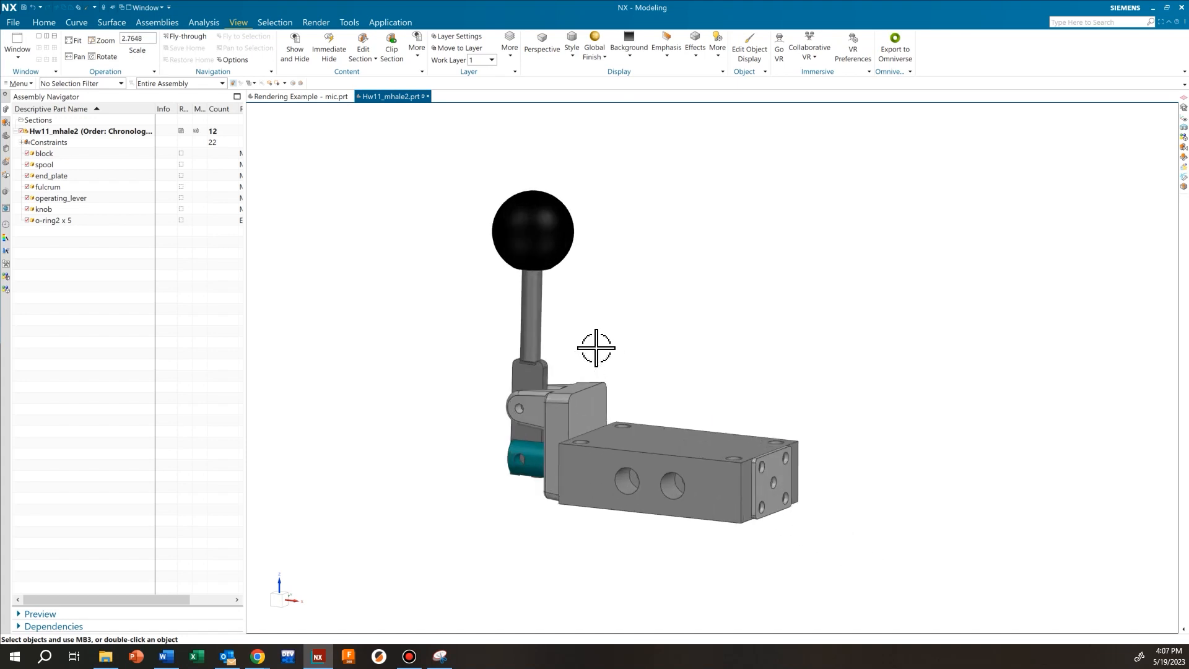
pyautogui.scroll(1, 596, 348)
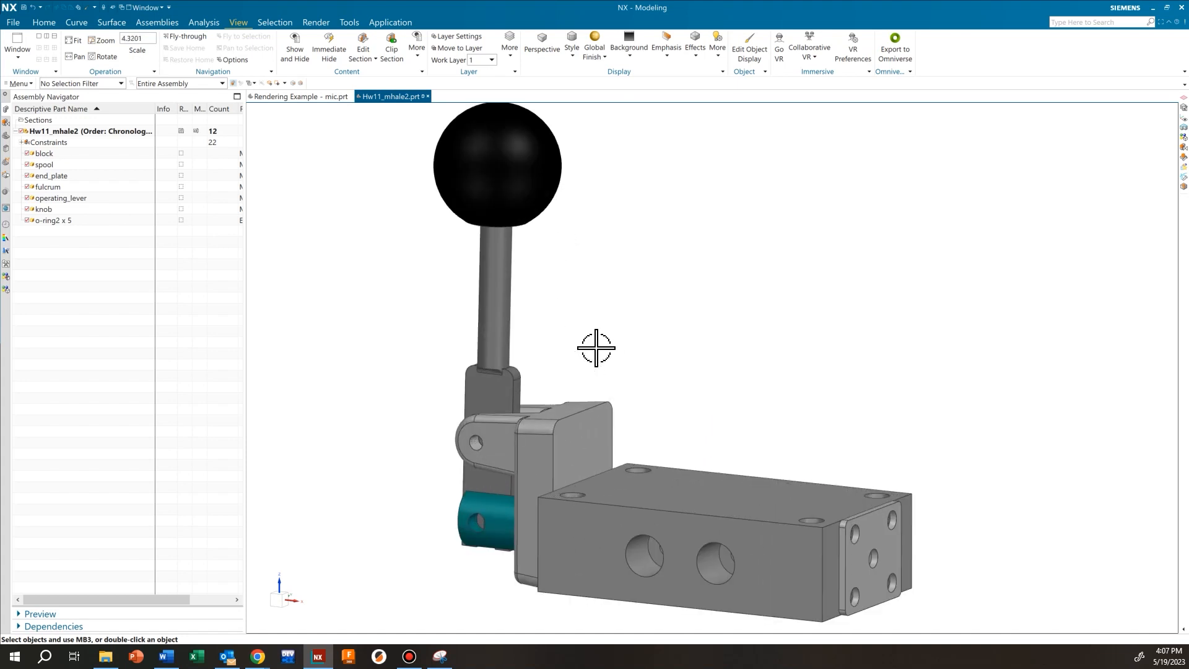
pyautogui.scroll(-1, 596, 348)
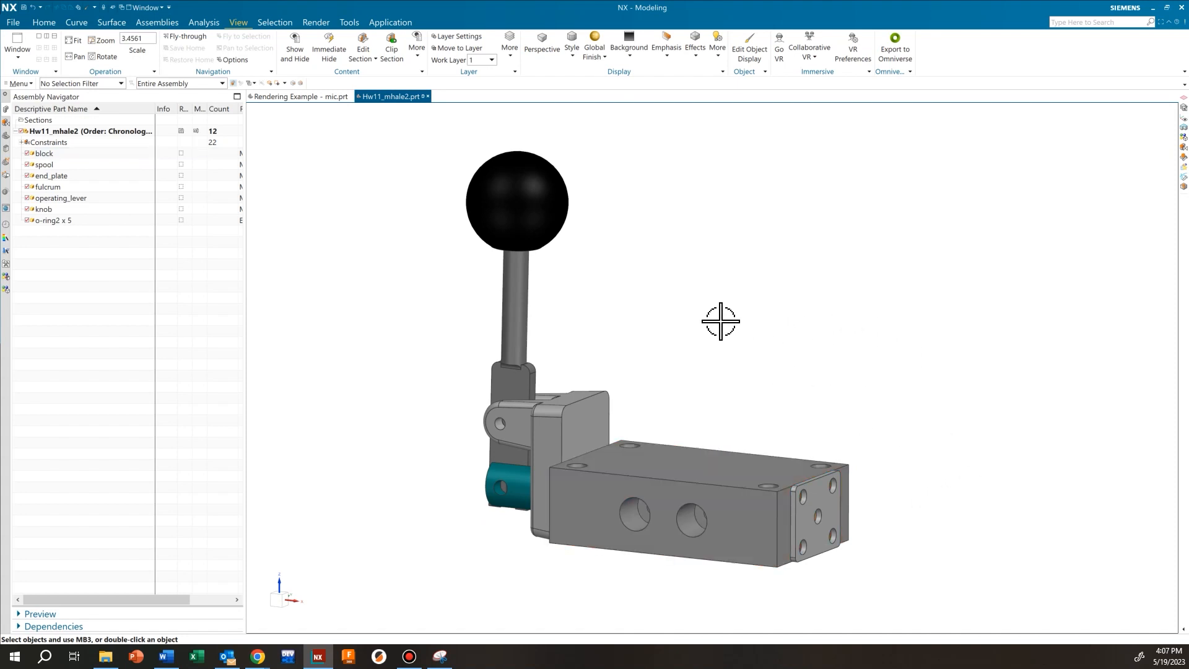
pyautogui.scroll(1, 680, 368)
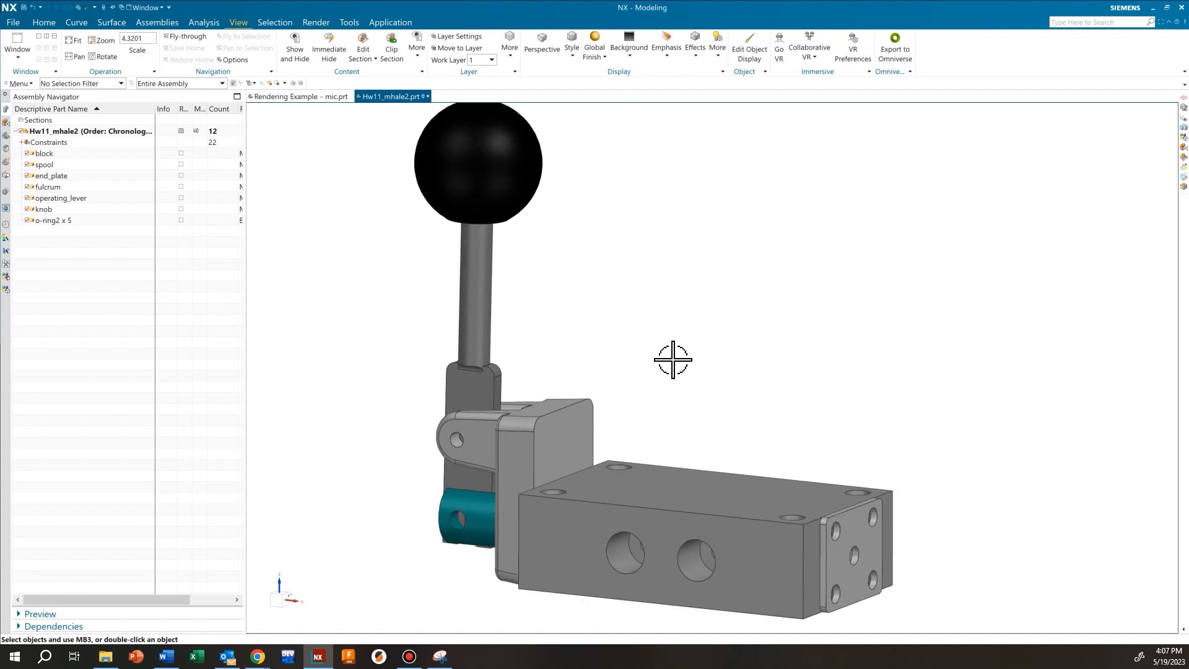
pyautogui.scroll(-1, 673, 359)
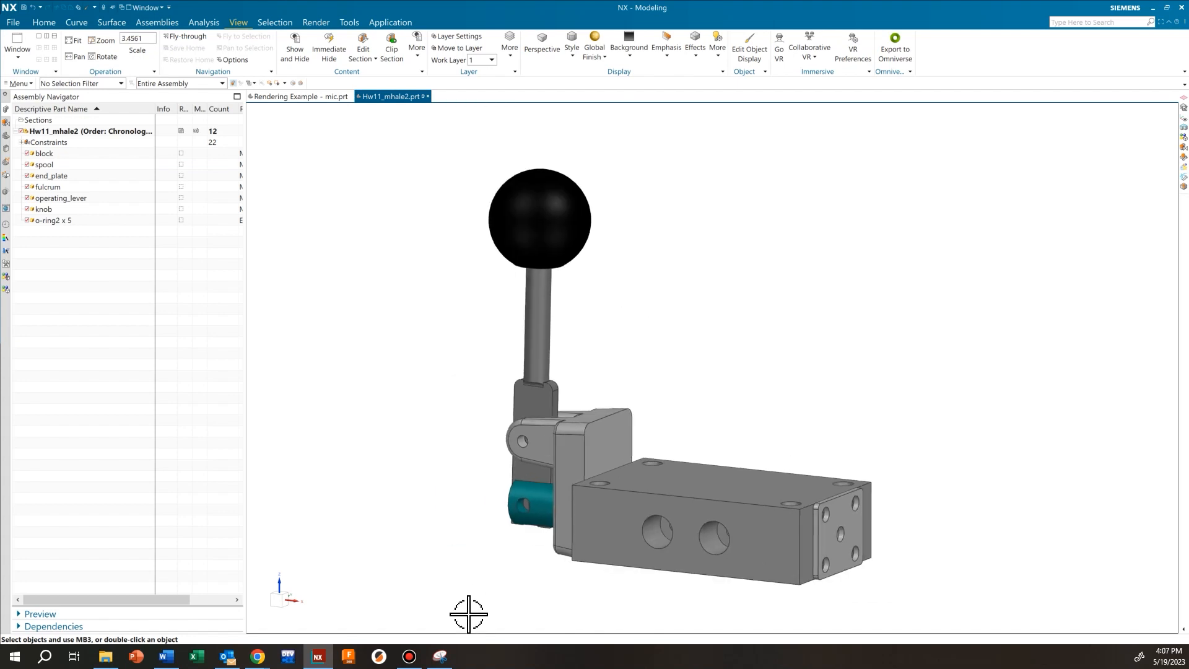
pyautogui.click(440, 656)
pyautogui.moveTo(932, 59); pyautogui.dragTo(968, 119)
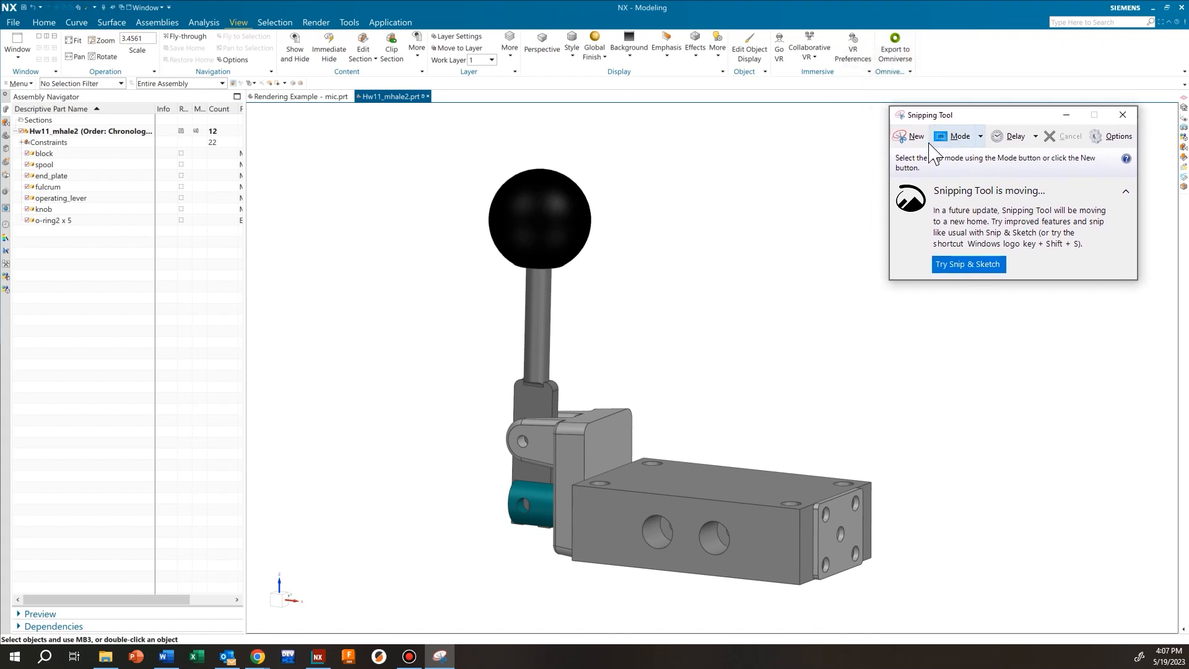
# Take a rectangular snip around the whole lever-valve assembly
pyautogui.click(980, 136)
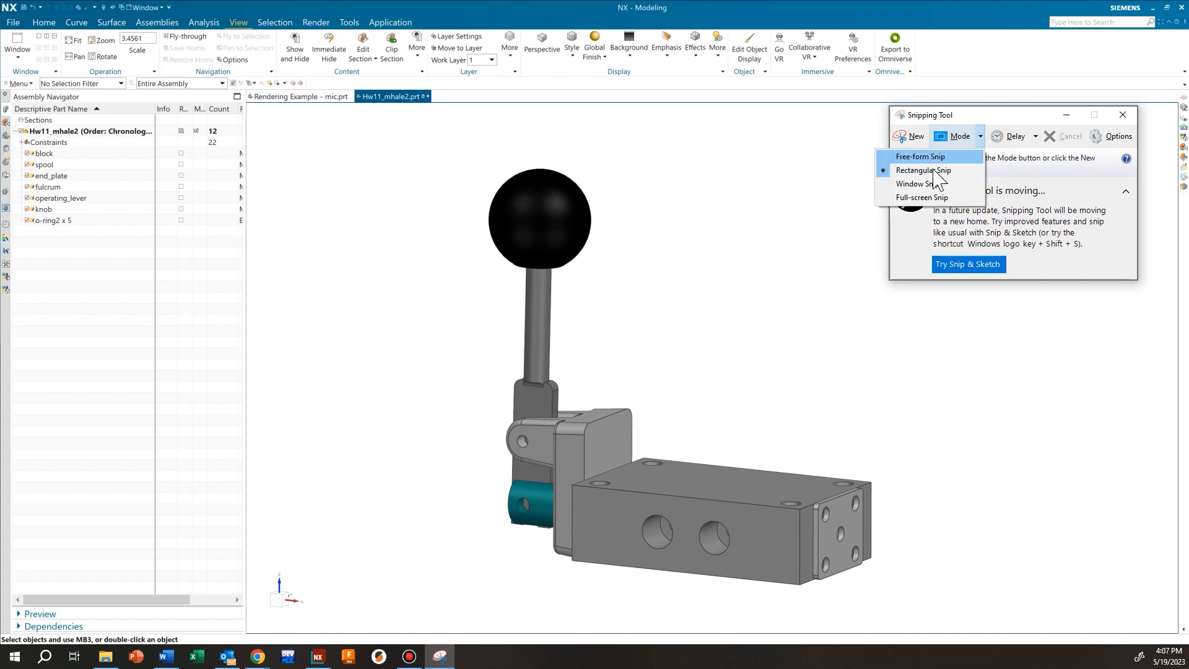
pyautogui.click(983, 140)
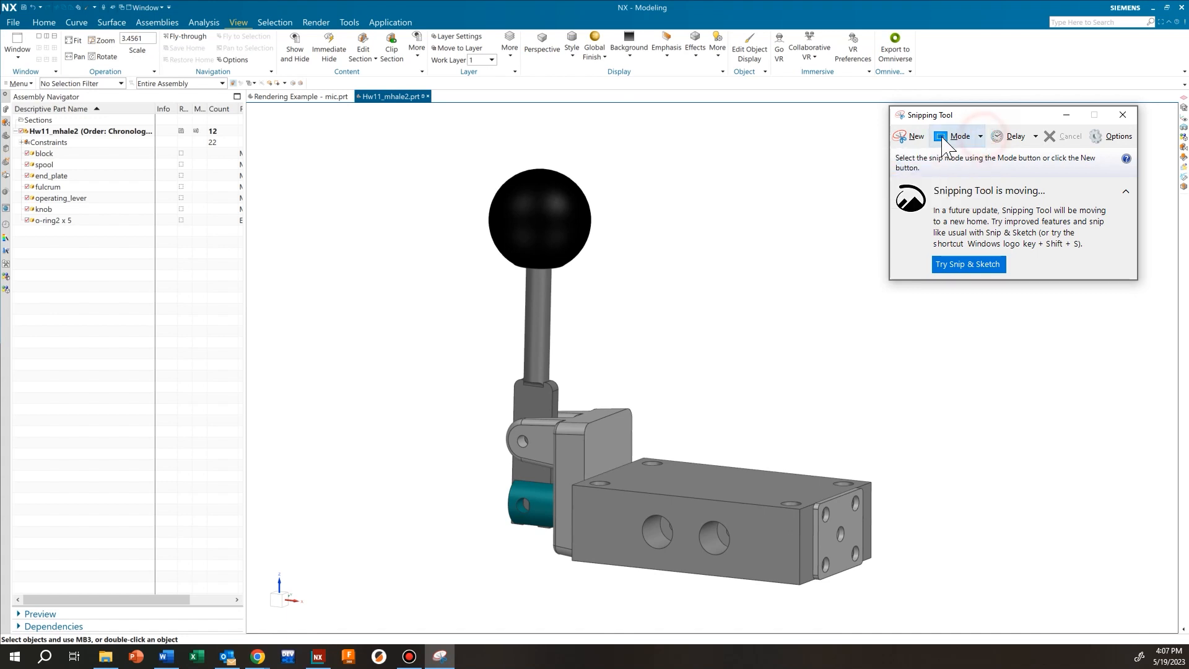
pyautogui.click(912, 135)
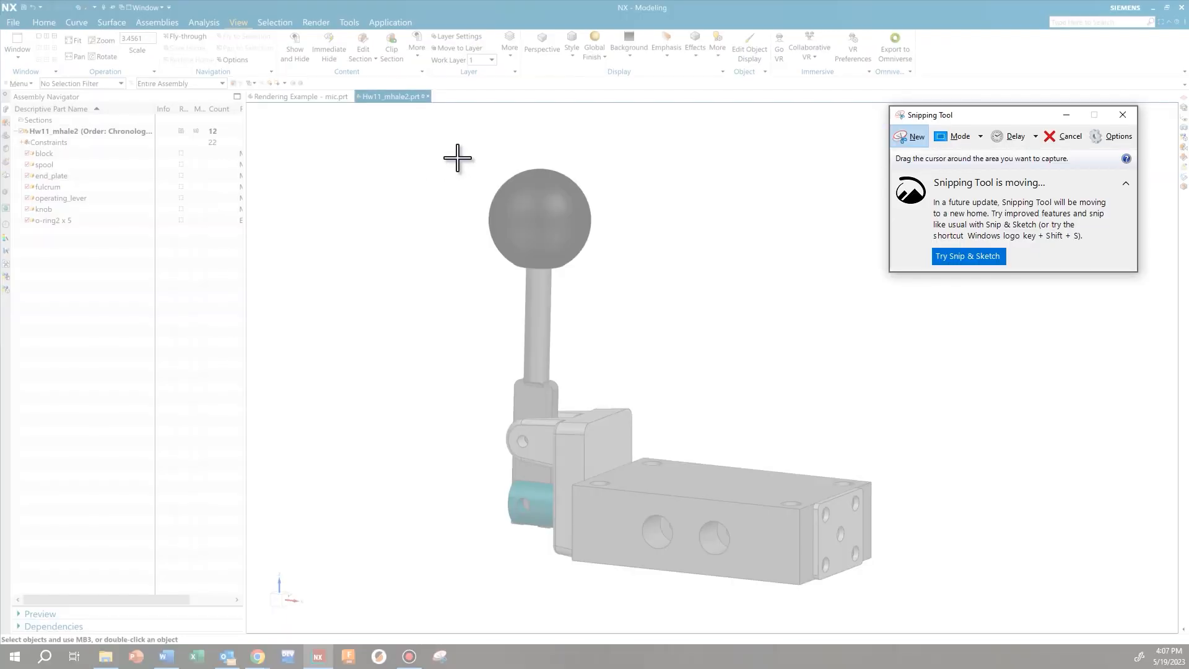
pyautogui.moveTo(449, 155); pyautogui.dragTo(896, 594)
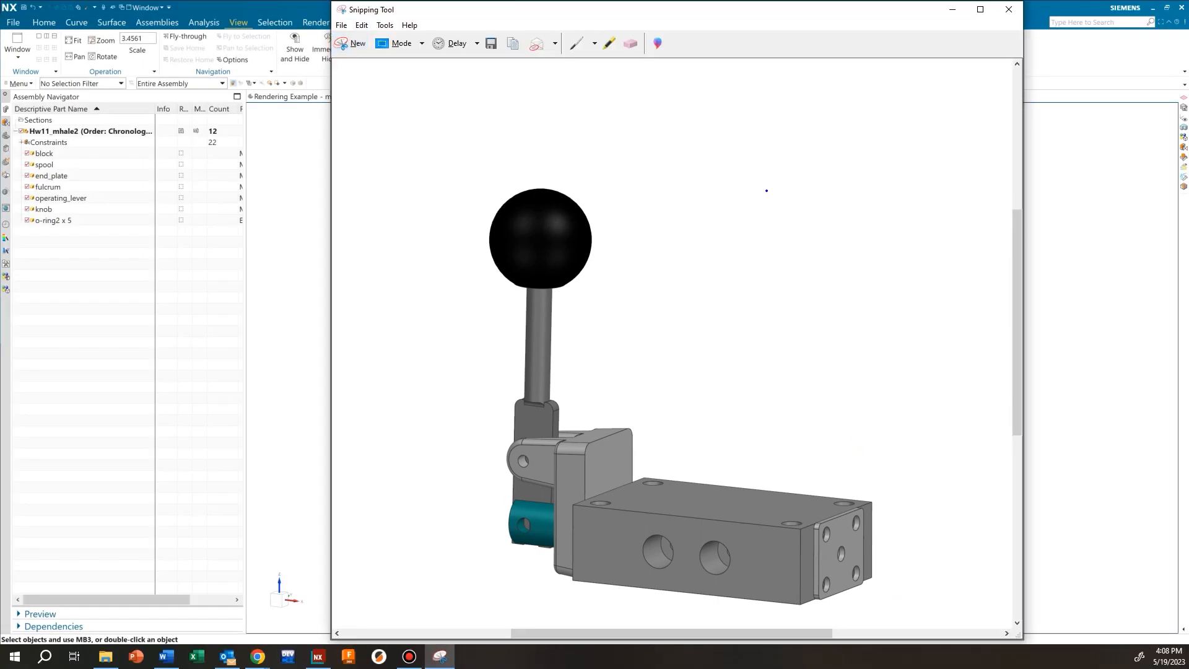
pyautogui.moveTo(676, 13); pyautogui.dragTo(656, 44)
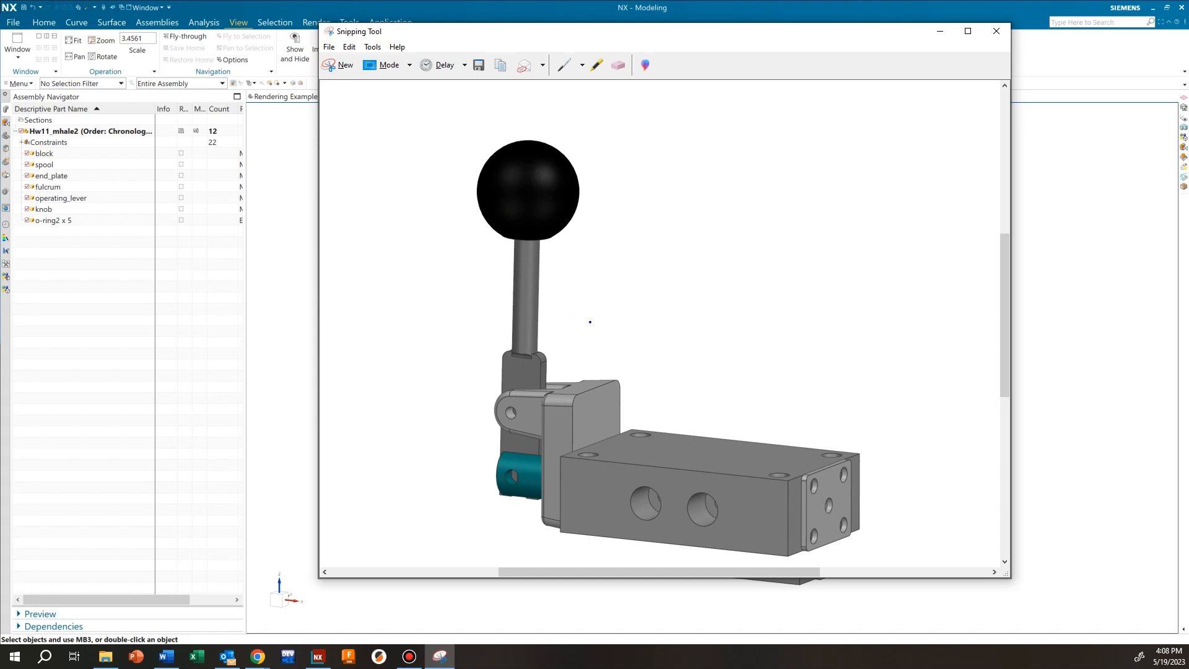
# In the Word document, select the valve render picture and adjust its size
pyautogui.click(166, 657)
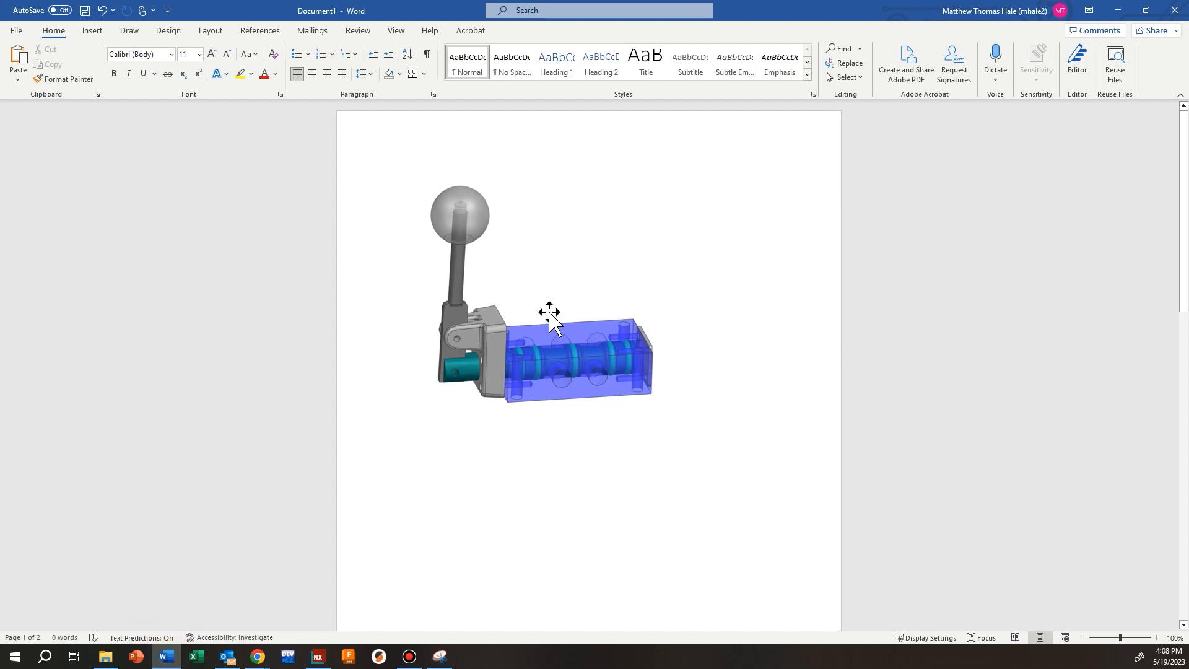
pyautogui.keyDown('ctrl'); pyautogui.scroll(2, 550, 313); pyautogui.keyUp('ctrl')
pyautogui.click(511, 307)
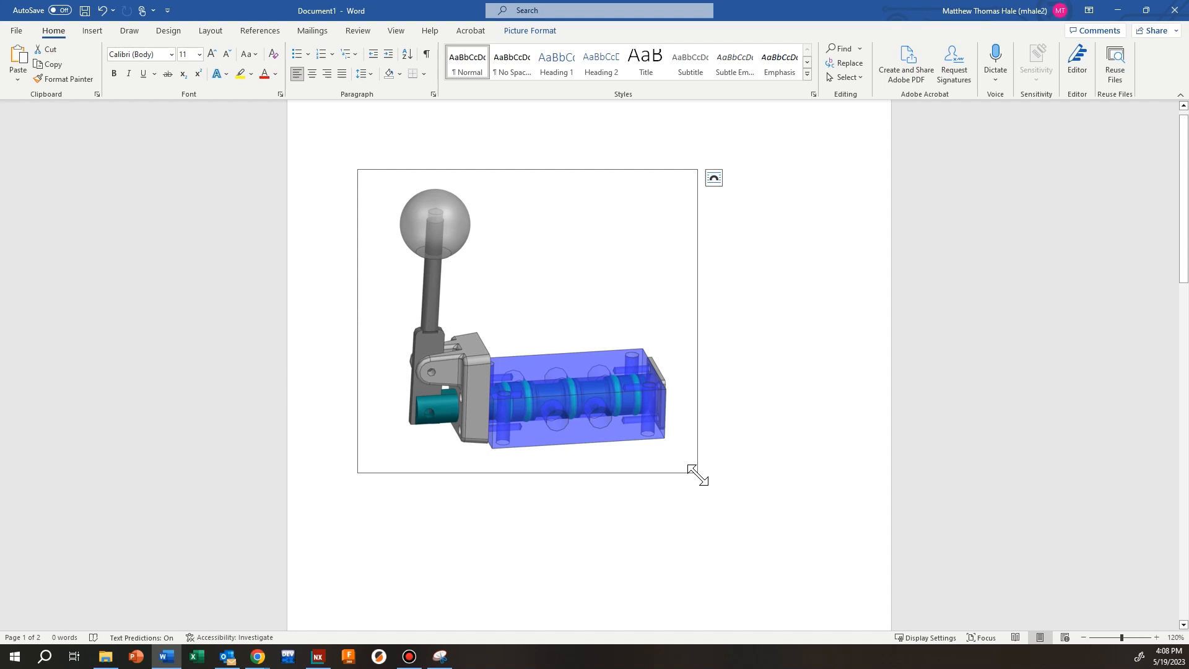
pyautogui.moveTo(698, 475)
pyautogui.mouseDown()
pyautogui.moveTo(538, 329)
pyautogui.moveTo(582, 353)
pyautogui.moveTo(605, 415)
pyautogui.moveTo(819, 564)
pyautogui.moveTo(645, 450)
pyautogui.mouseUp()
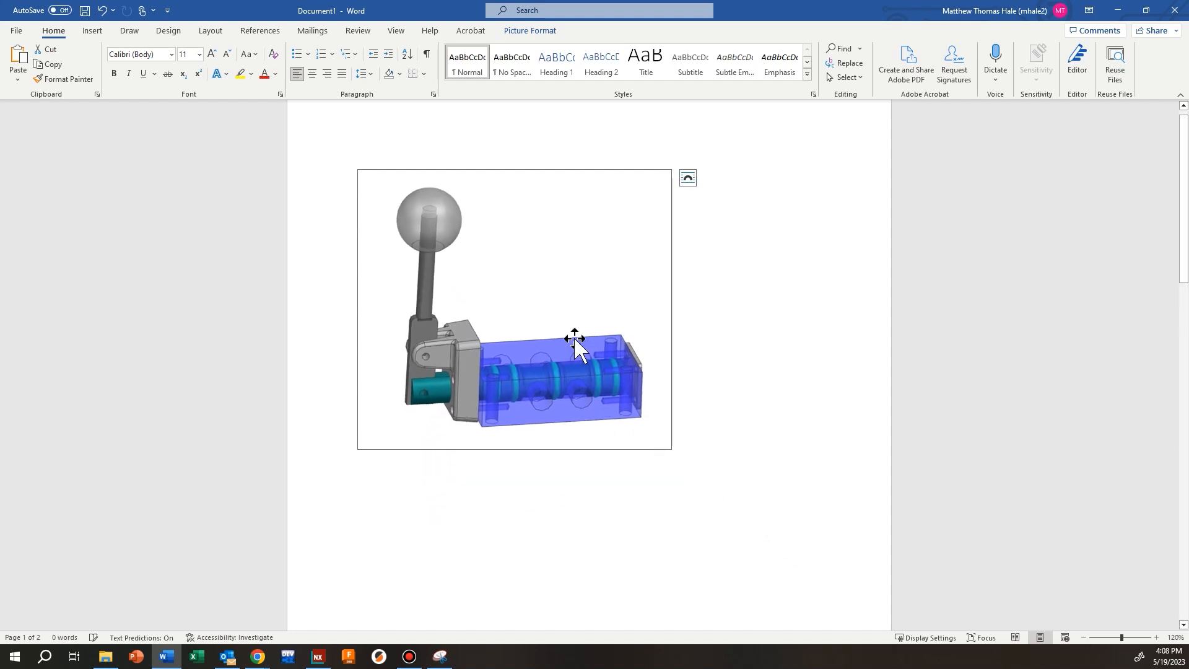
pyautogui.scroll(-7, 574, 340)
pyautogui.scroll(-12, 576, 340)
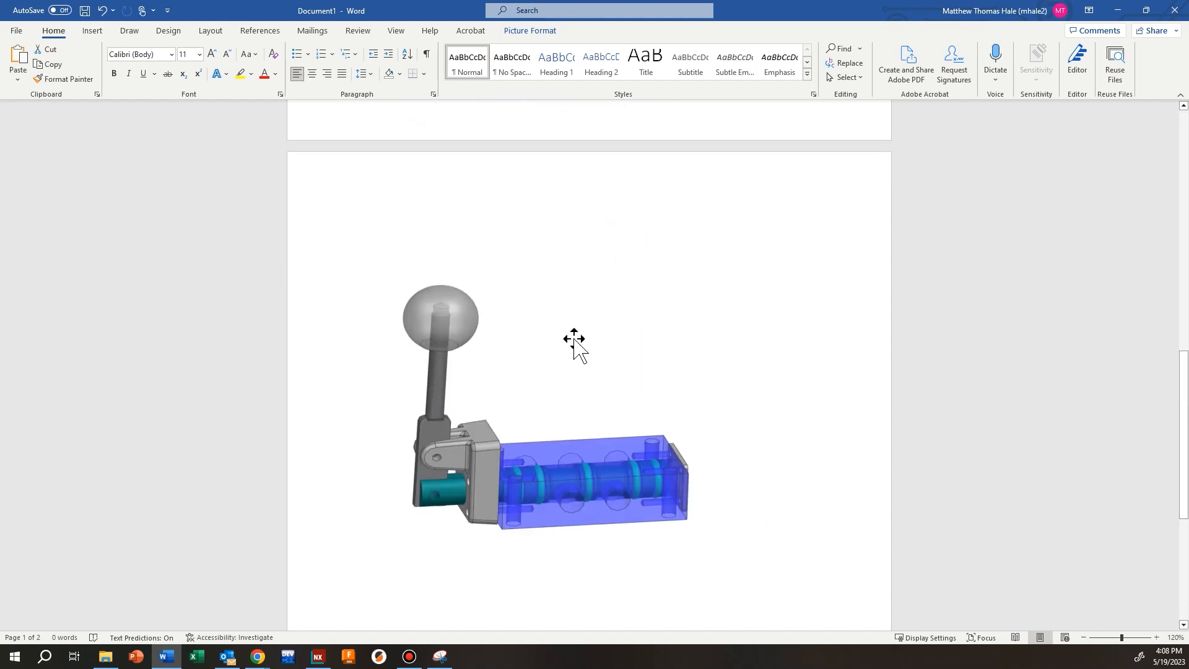
pyautogui.click(575, 340)
pyautogui.scroll(1, 695, 378)
pyautogui.scroll(2, 716, 297)
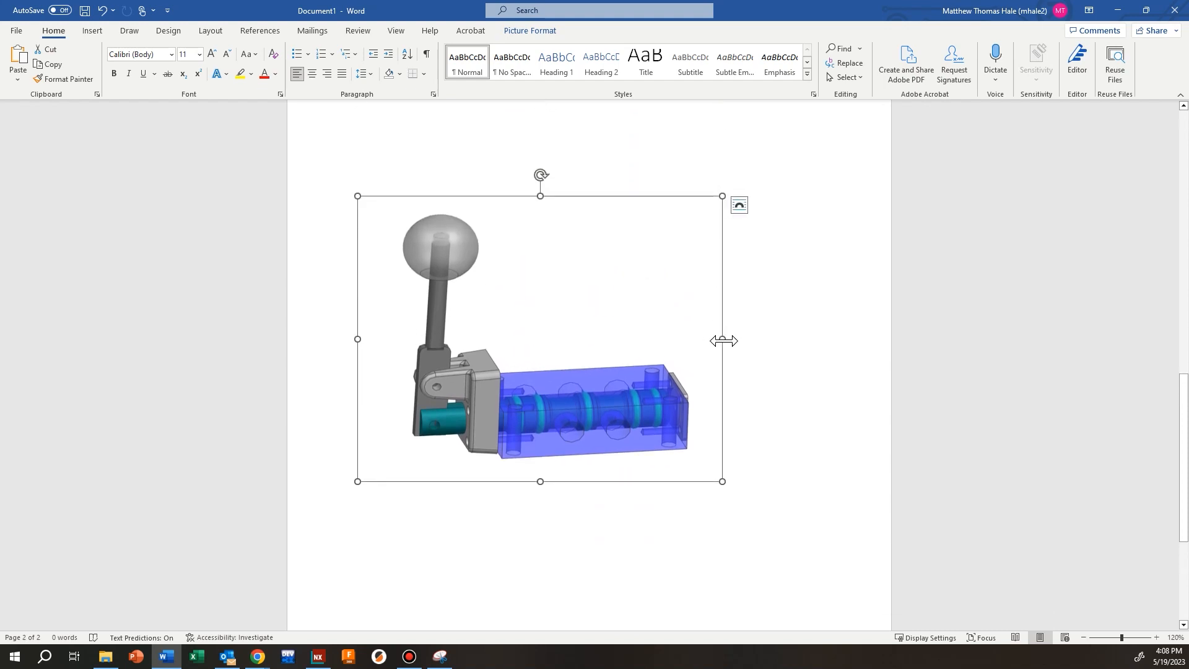
pyautogui.moveTo(724, 341); pyautogui.dragTo(592, 339)
pyautogui.moveTo(475, 481); pyautogui.dragTo(489, 518)
pyautogui.moveTo(587, 355); pyautogui.dragTo(837, 358)
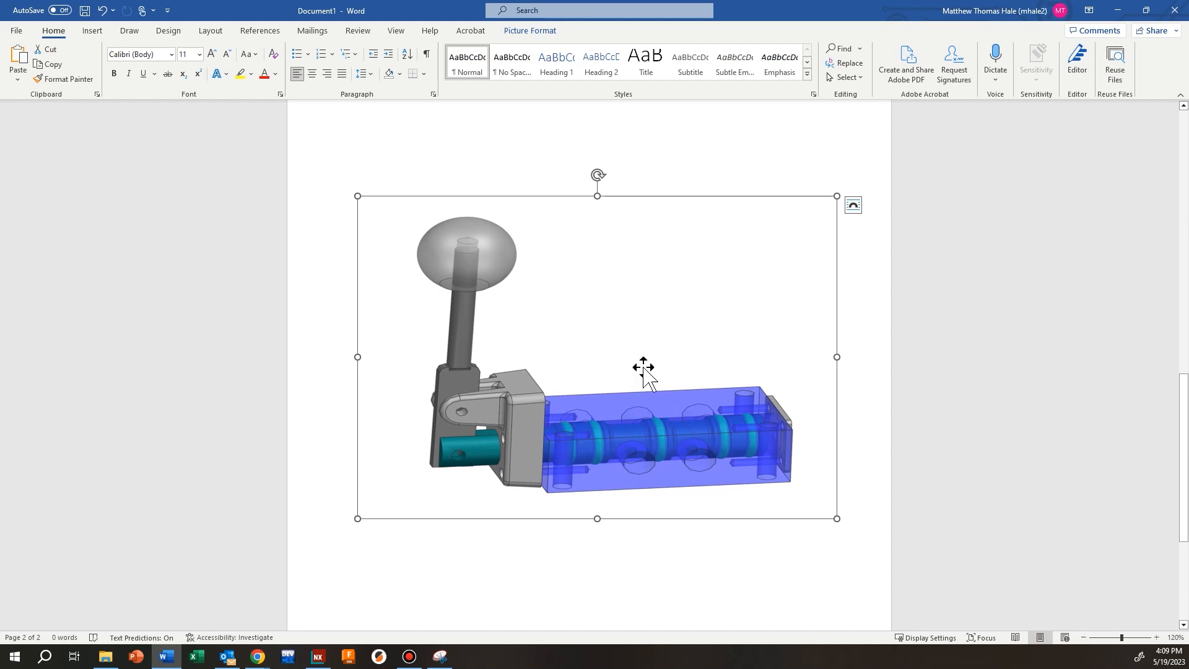
pyautogui.scroll(12, 596, 371)
# Enlarge the valve render to span most of the page width, then deselect it
pyautogui.click(534, 329)
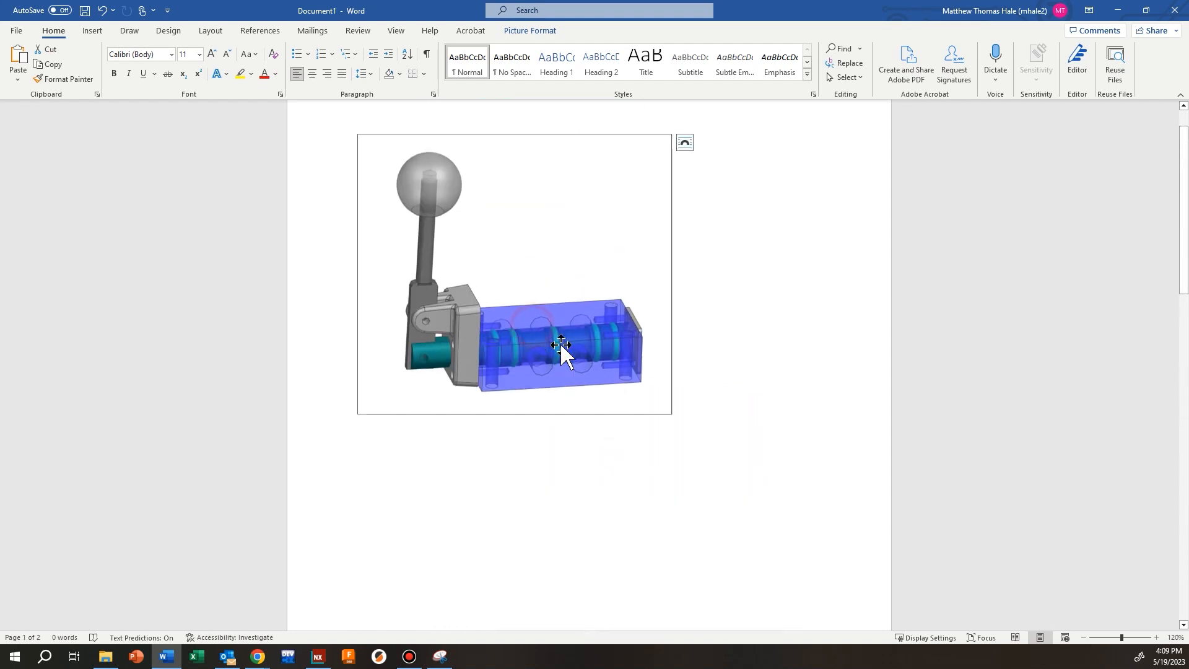
pyautogui.moveTo(671, 413); pyautogui.dragTo(831, 563)
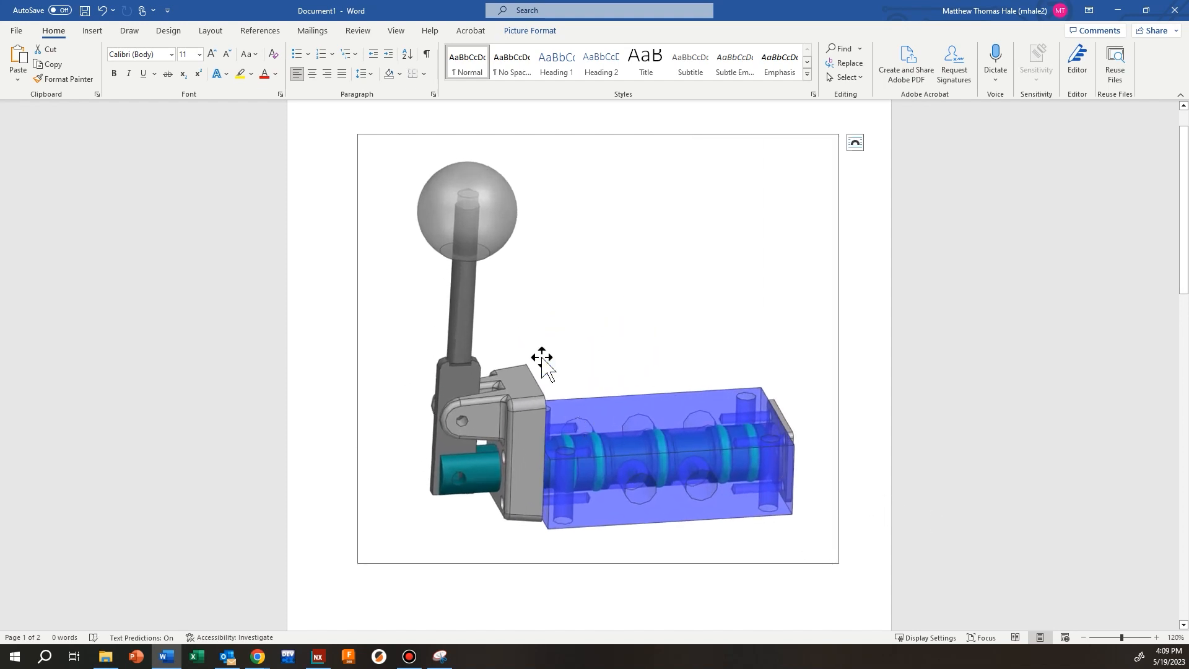
pyautogui.click(861, 460)
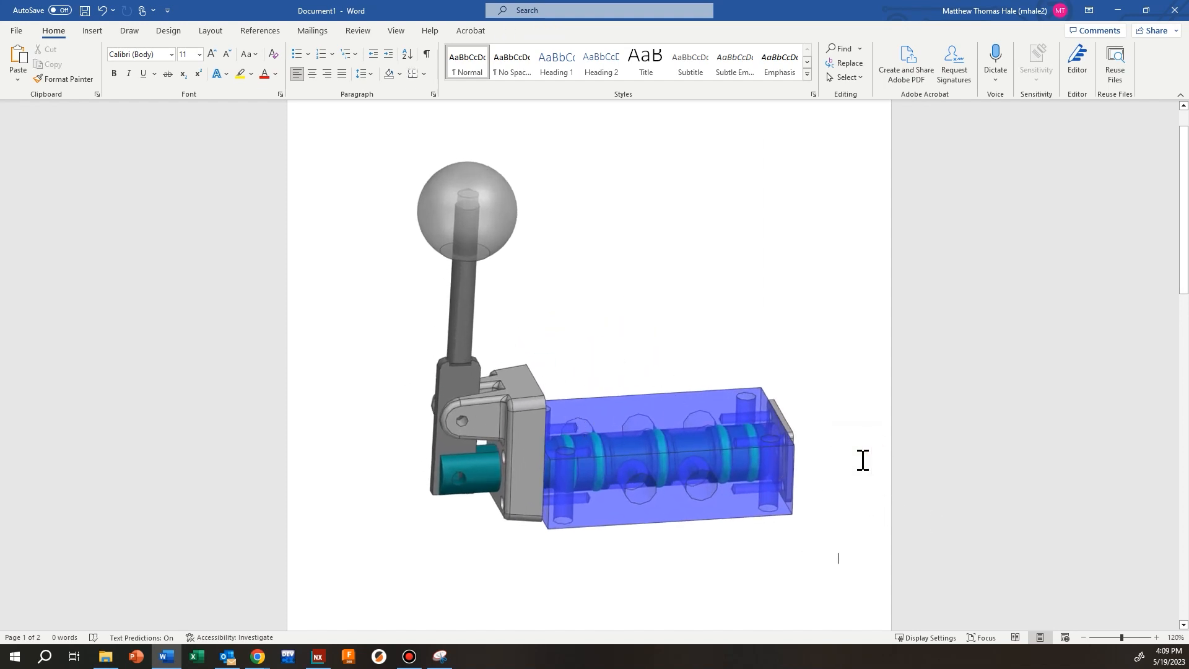
pyautogui.scroll(1, 678, 392)
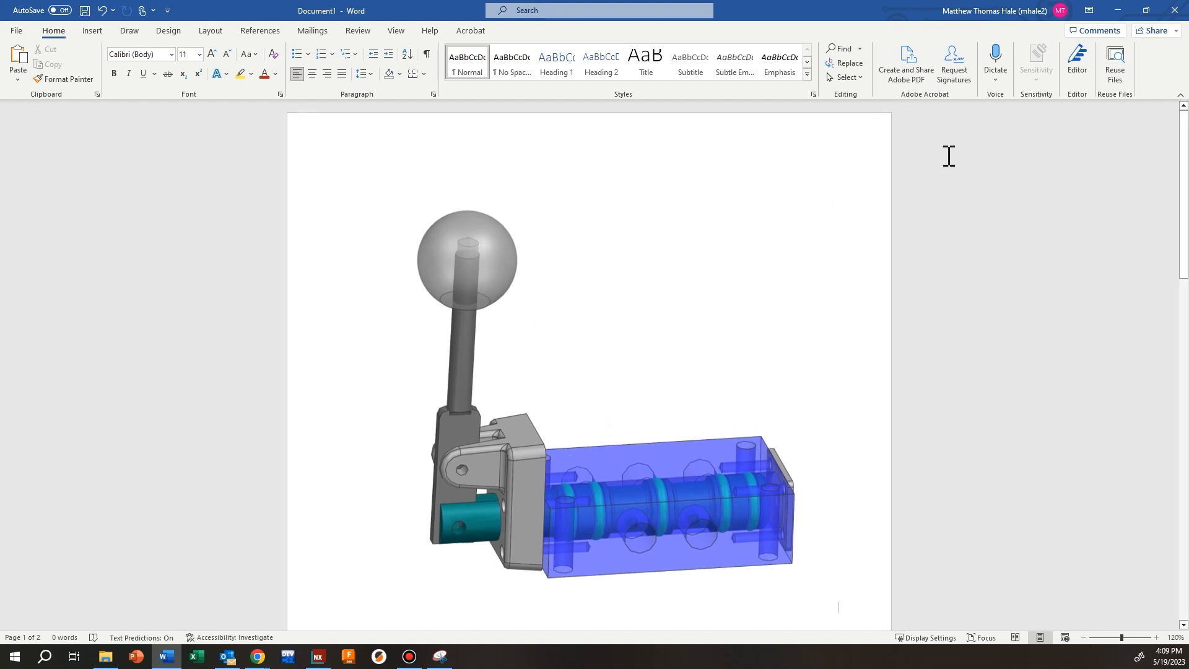
# Return to NX and set up an image export as PNG capturing the whole Graphics Area
pyautogui.click(1122, 12)
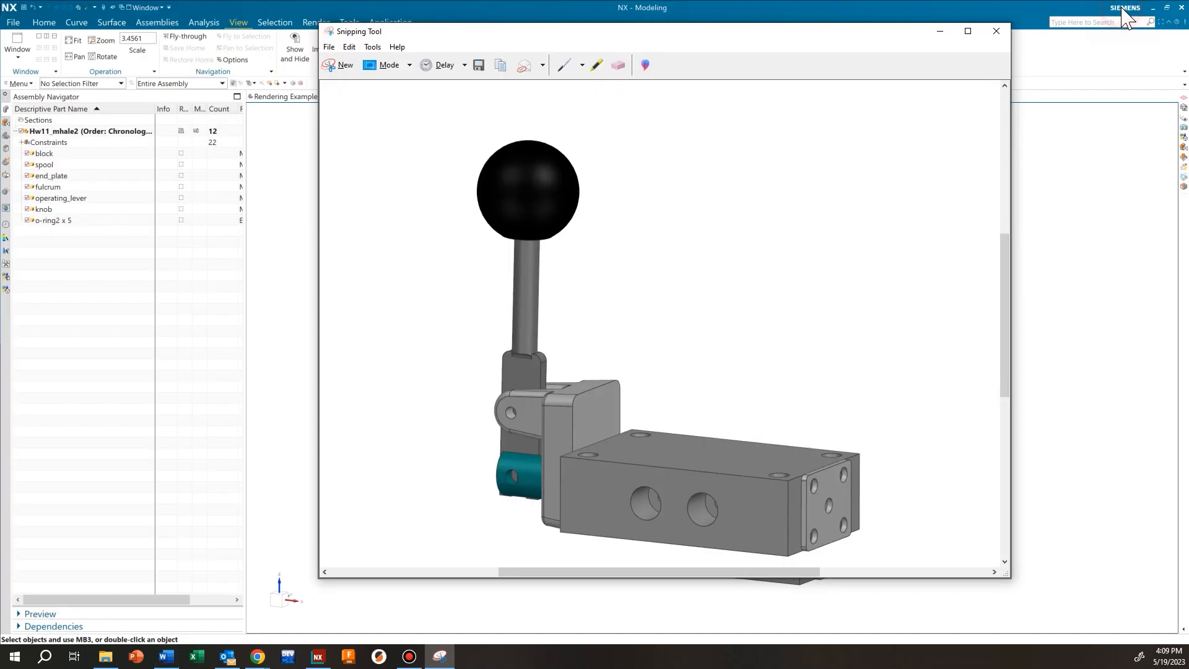
pyautogui.click(1122, 9)
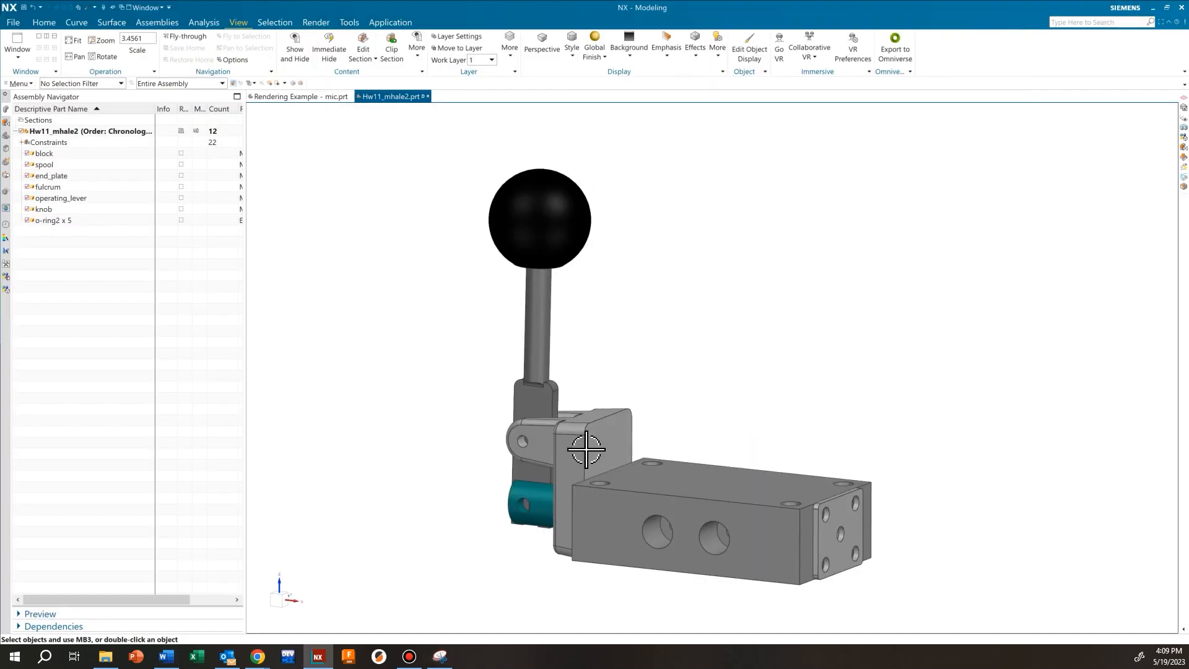
pyautogui.click(17, 24)
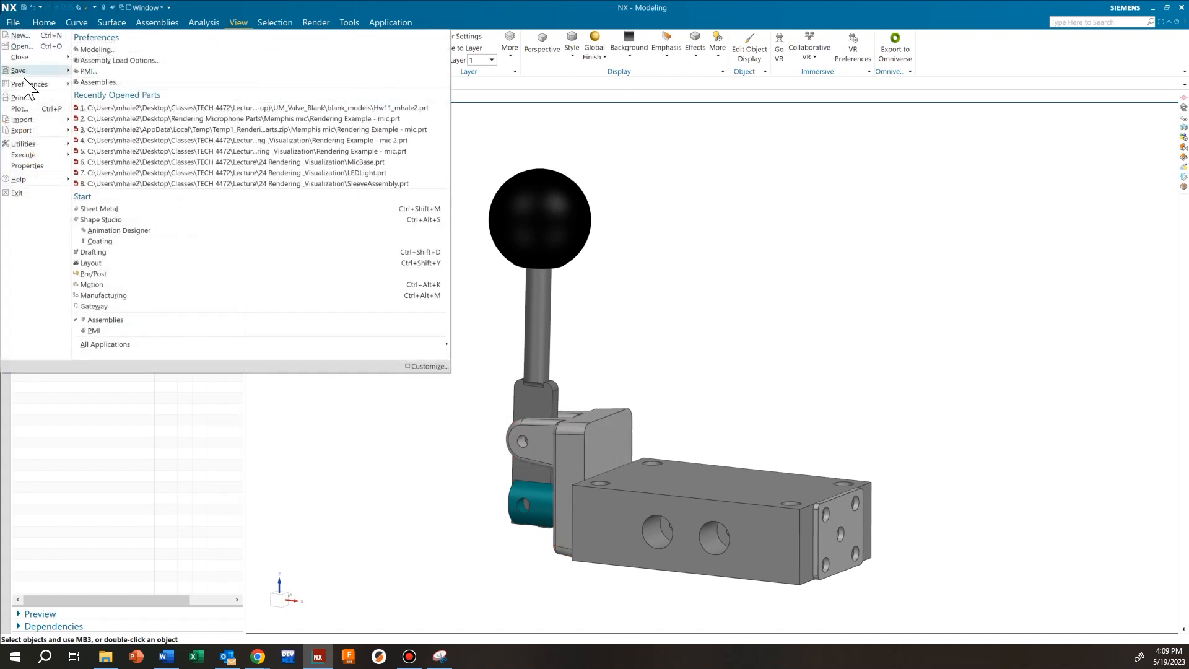
pyautogui.moveTo(29, 131)
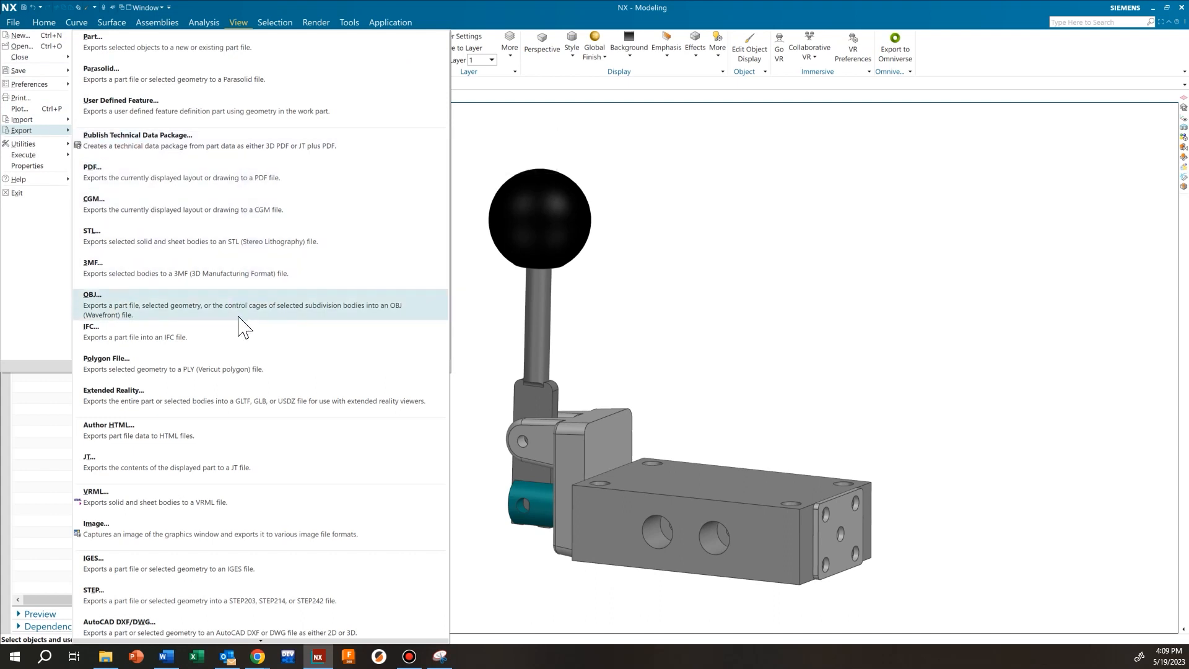
pyautogui.click(252, 539)
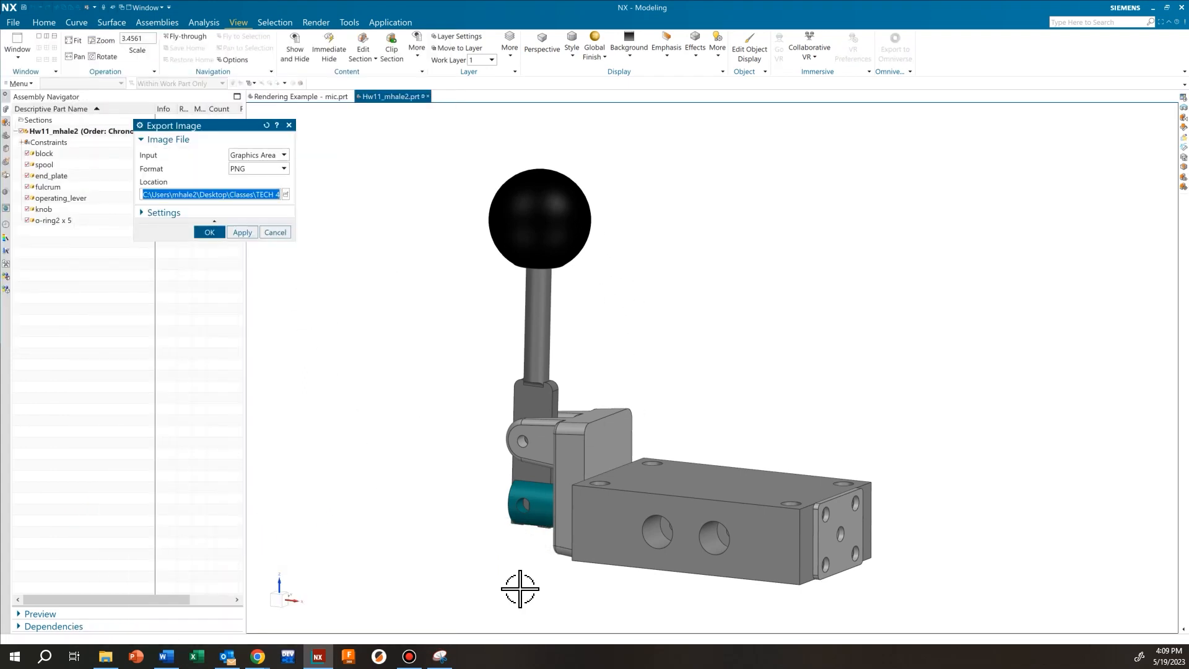
pyautogui.click(282, 168)
pyautogui.click(278, 174)
pyautogui.click(282, 155)
pyautogui.click(282, 178)
pyautogui.click(282, 155)
pyautogui.click(277, 168)
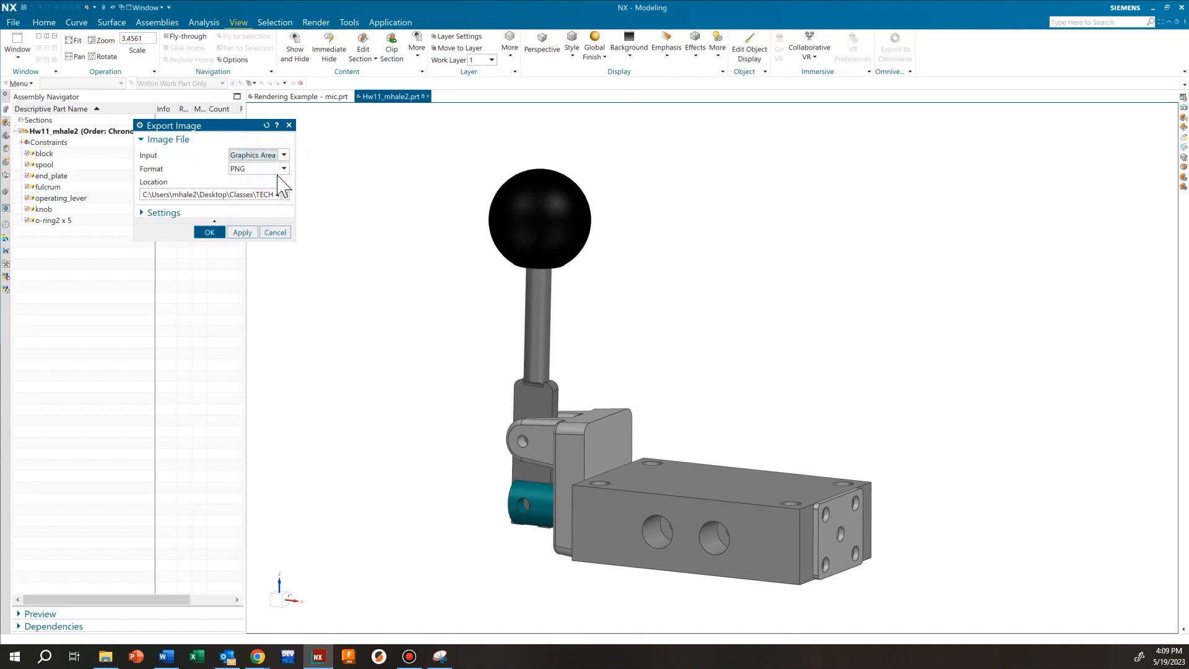
# Make the background transparent, keep the PNG format, and export the image
pyautogui.click(225, 214)
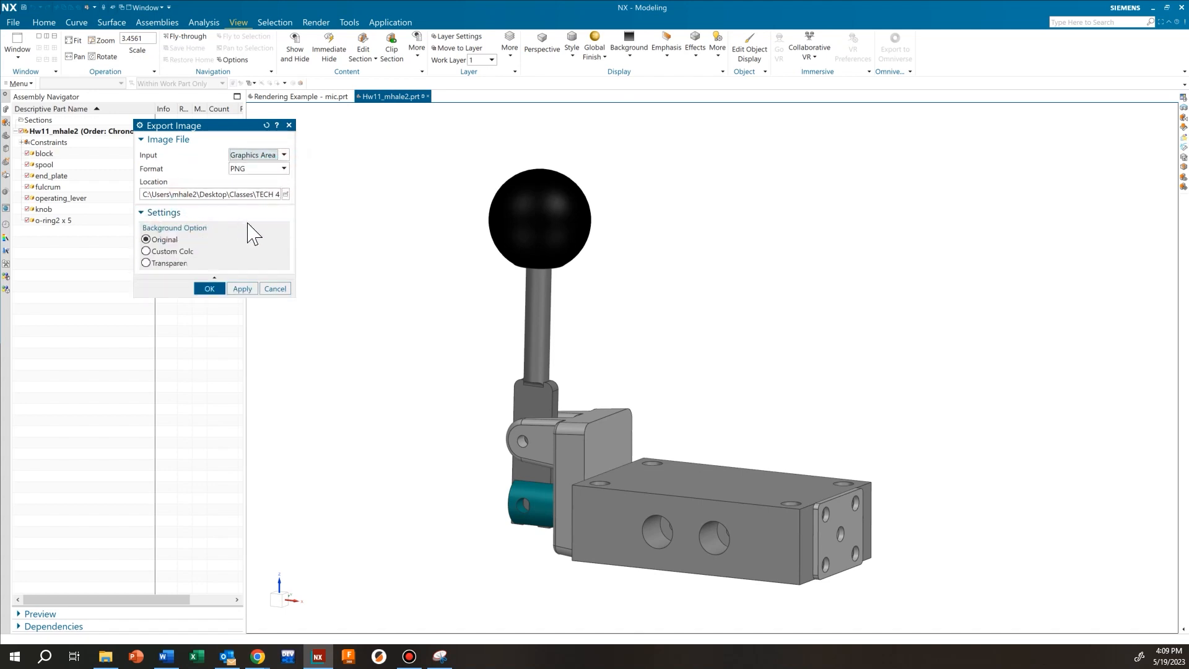
pyautogui.click(146, 263)
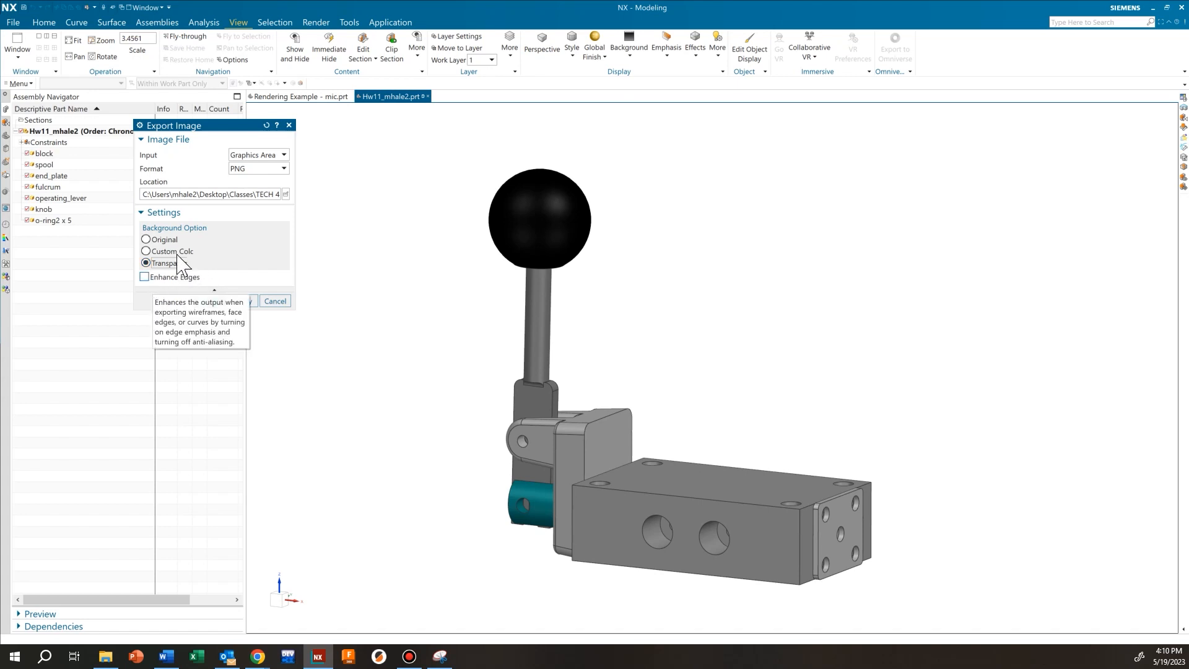
pyautogui.click(285, 169)
pyautogui.click(263, 193)
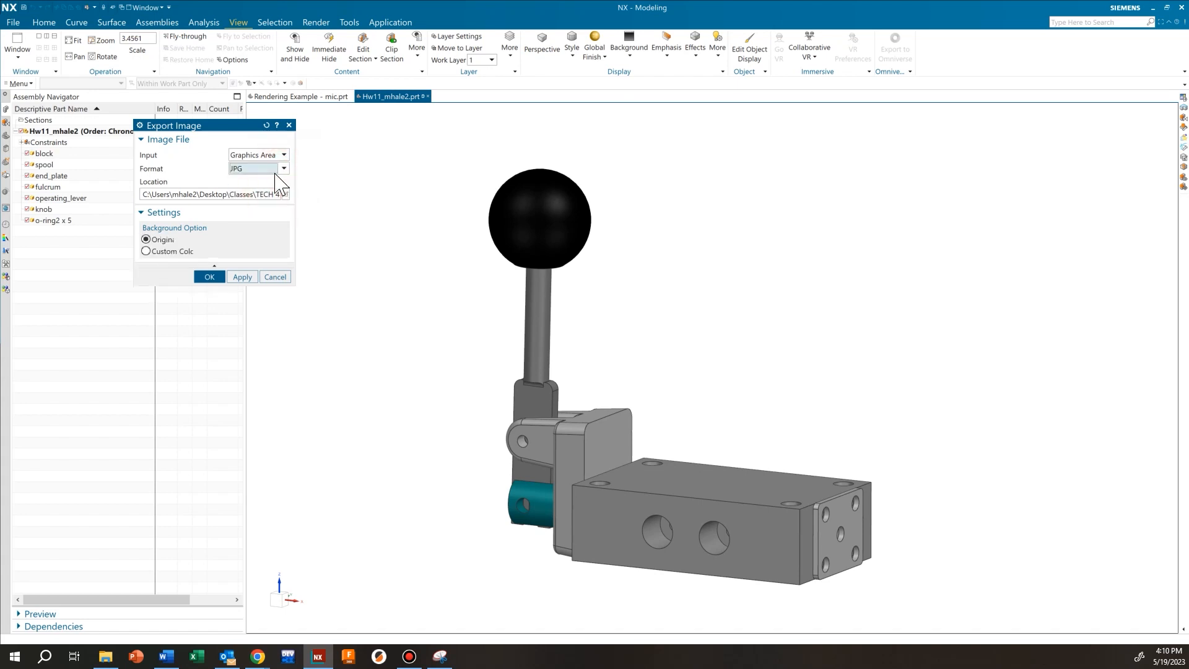
pyautogui.click(283, 168)
pyautogui.click(260, 181)
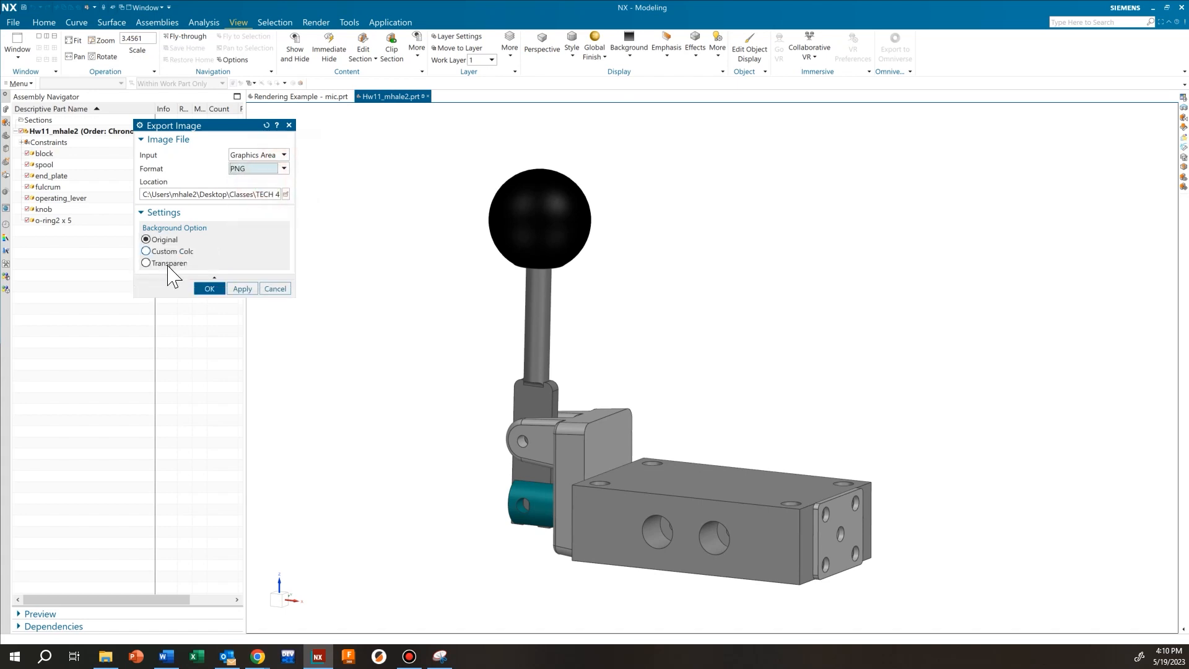
pyautogui.click(146, 263)
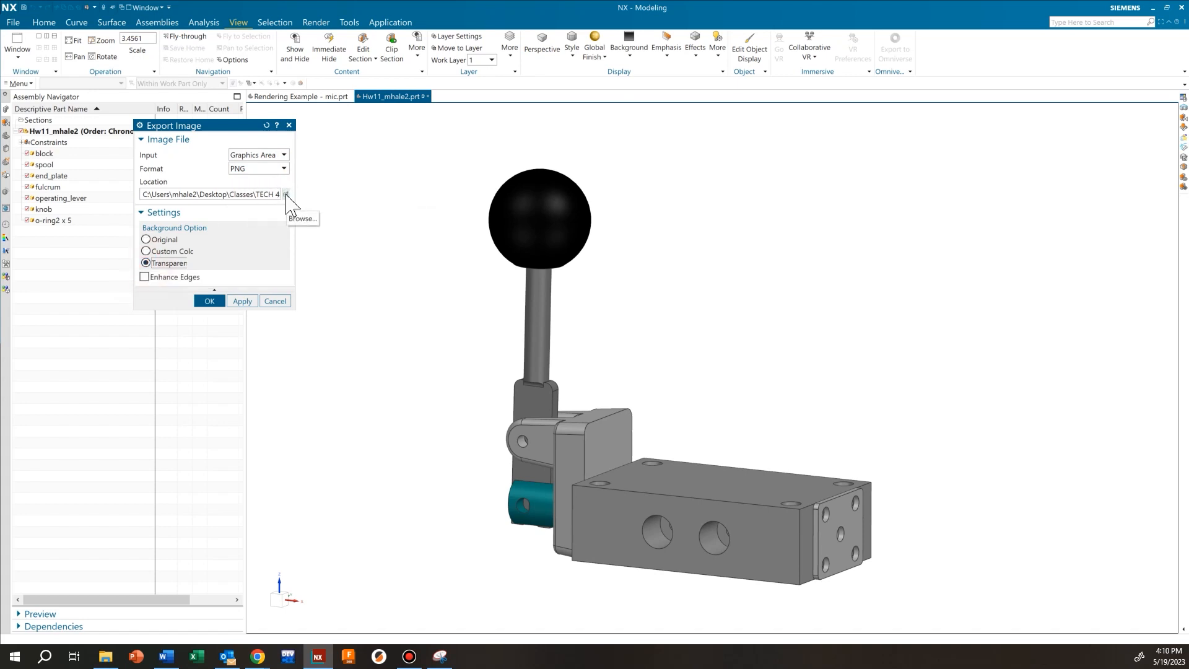
pyautogui.click(213, 301)
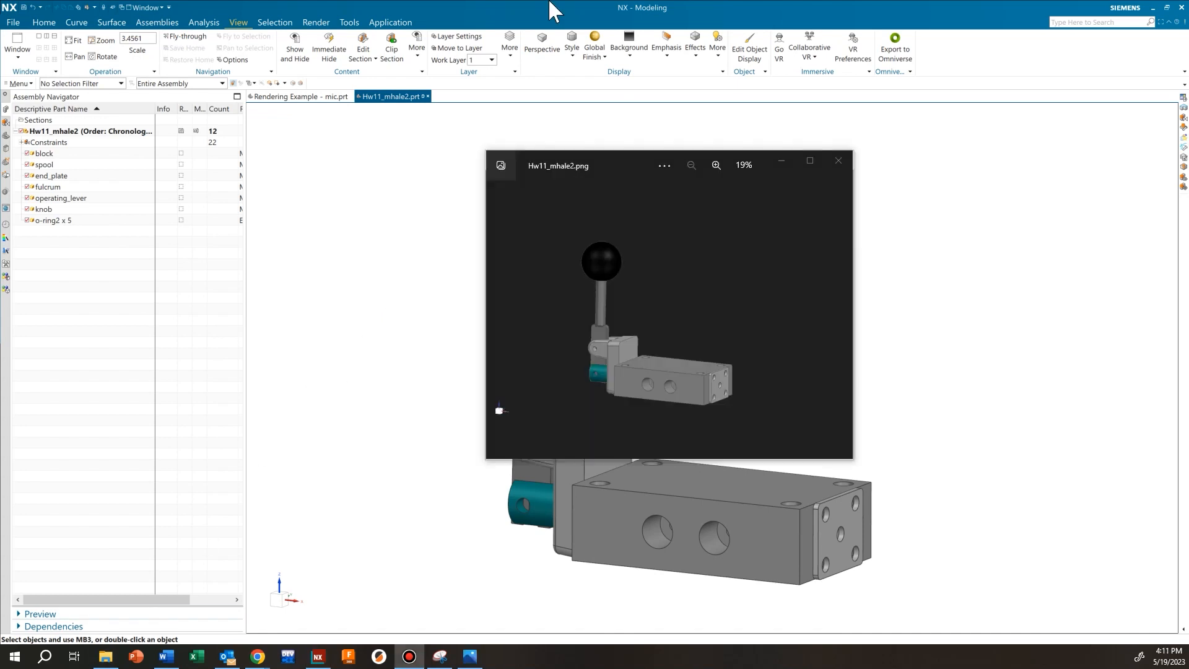
# Enlarge the Photos viewer to inspect Hw11_mhale2.png, then close it
pyautogui.moveTo(615, 161); pyautogui.dragTo(483, 112)
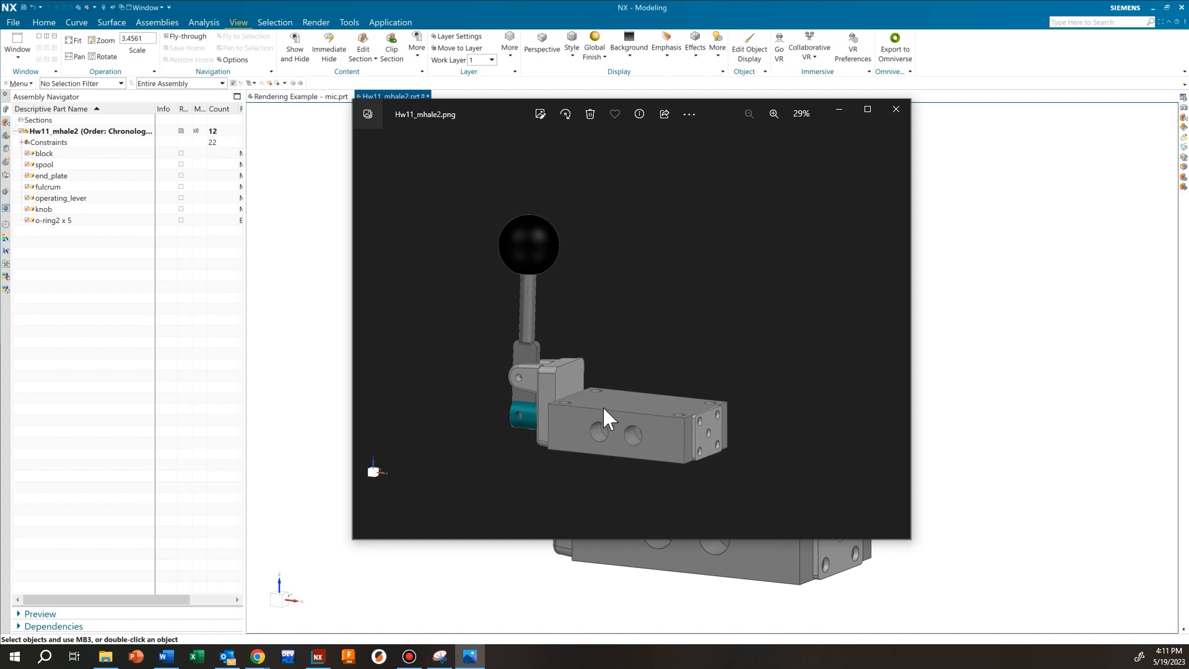
pyautogui.click(895, 110)
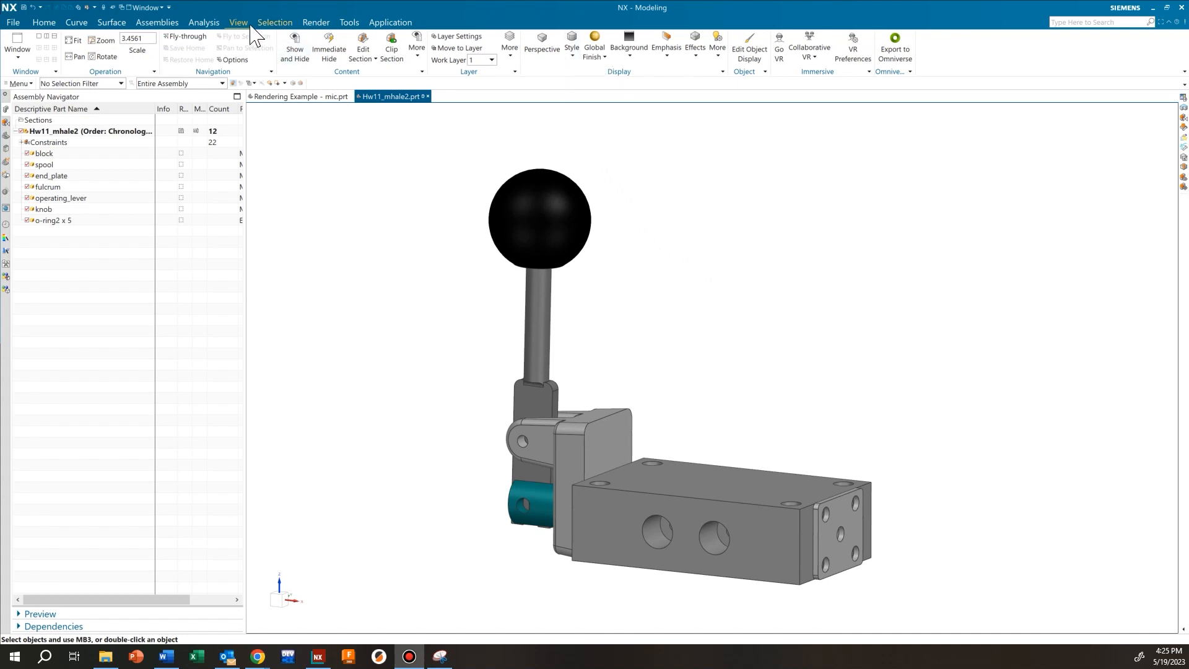
# Switch the display style to True Shading and turn on perspective projection
pyautogui.click(573, 54)
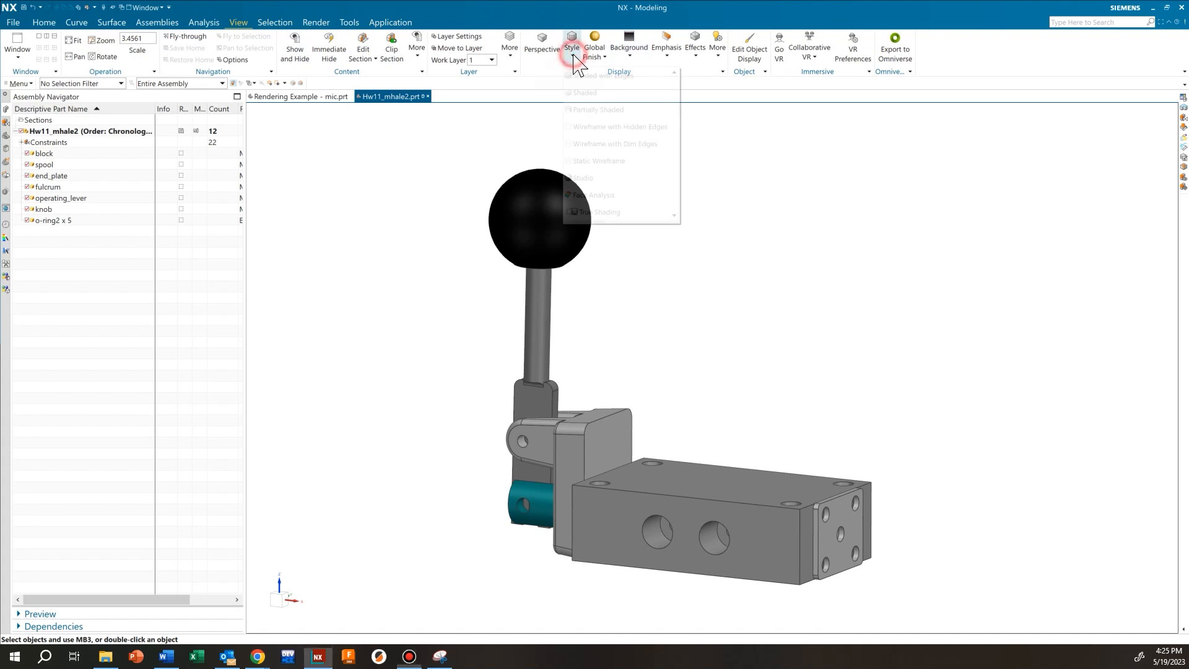
pyautogui.click(599, 212)
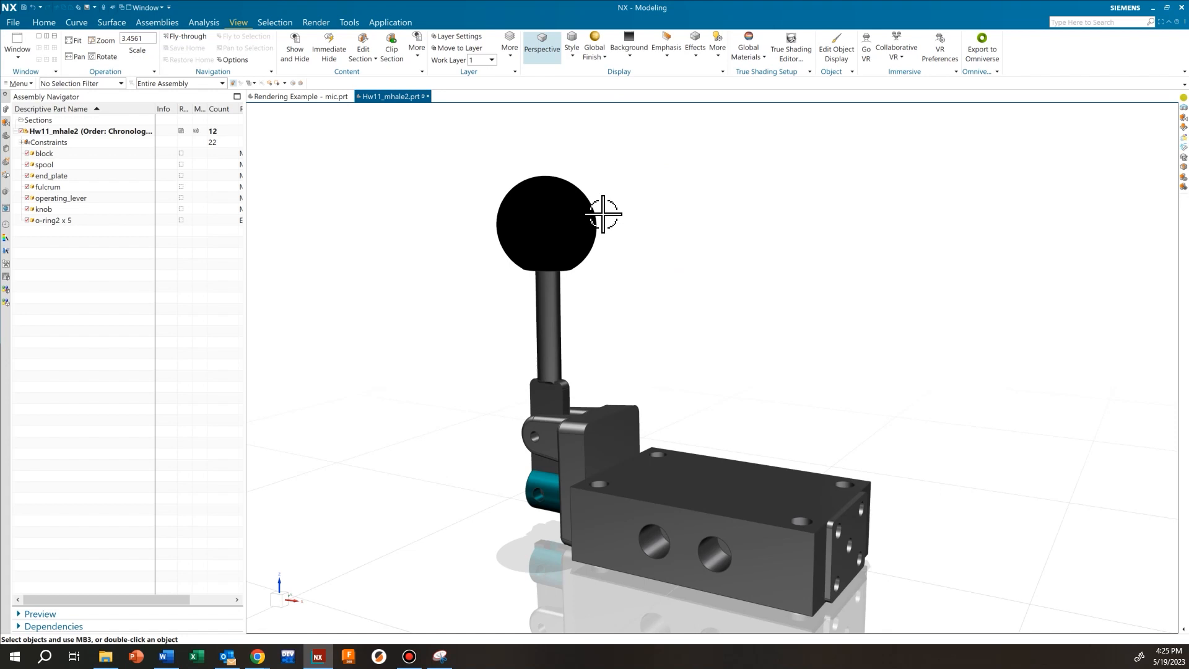
pyautogui.click(541, 57)
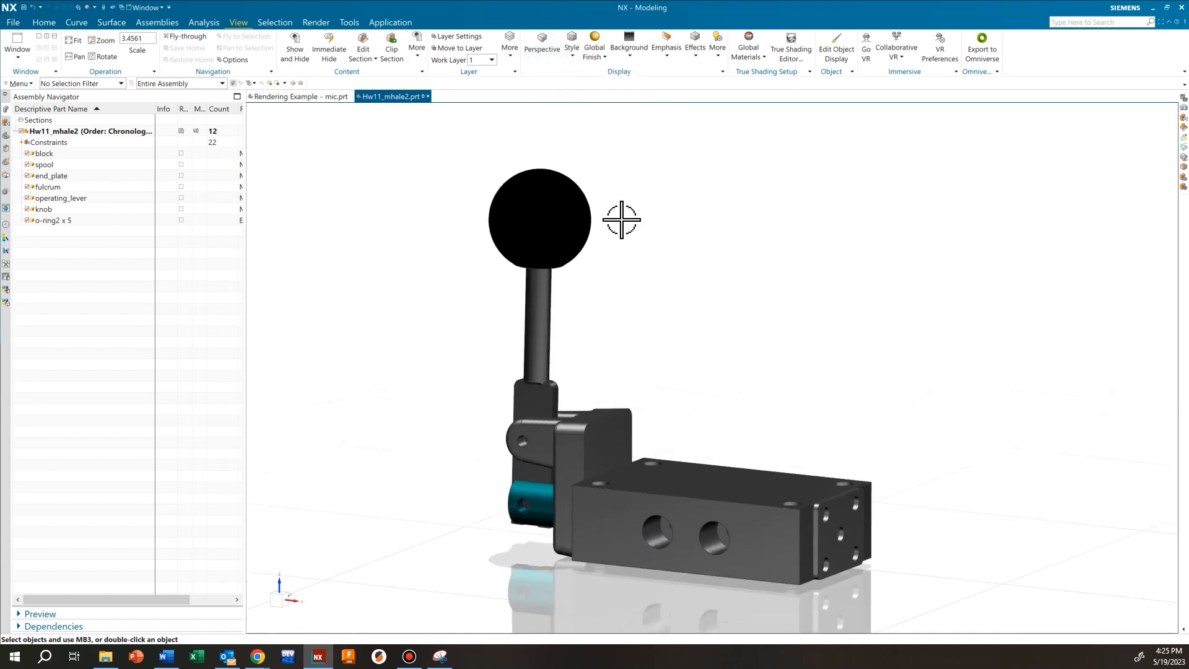
pyautogui.click(572, 54)
pyautogui.click(547, 59)
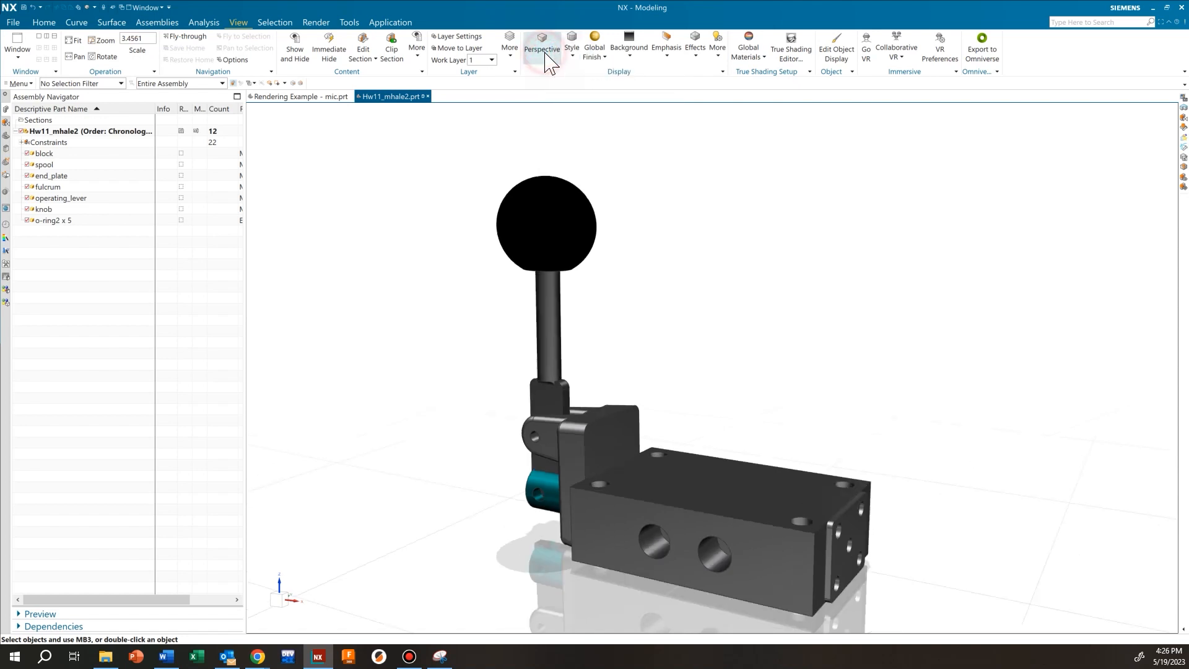
# Orbit, pan and zoom until the lever and fulcrum side faces you, with the floor reflection visible
pyautogui.moveTo(790, 309); pyautogui.dragTo(789, 253, button='middle')
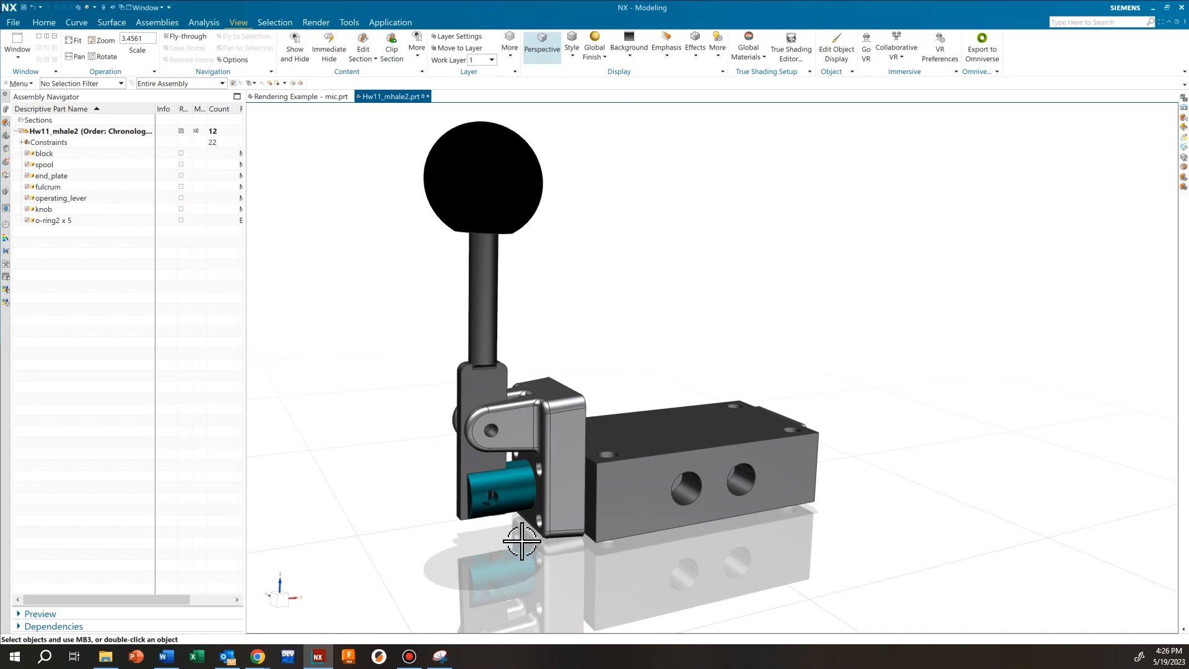
pyautogui.keyDown('shift'); pyautogui.moveTo(528, 549); pyautogui.dragTo(610, 445, button='middle'); pyautogui.keyUp('shift')
pyautogui.scroll(-3, 607, 467)
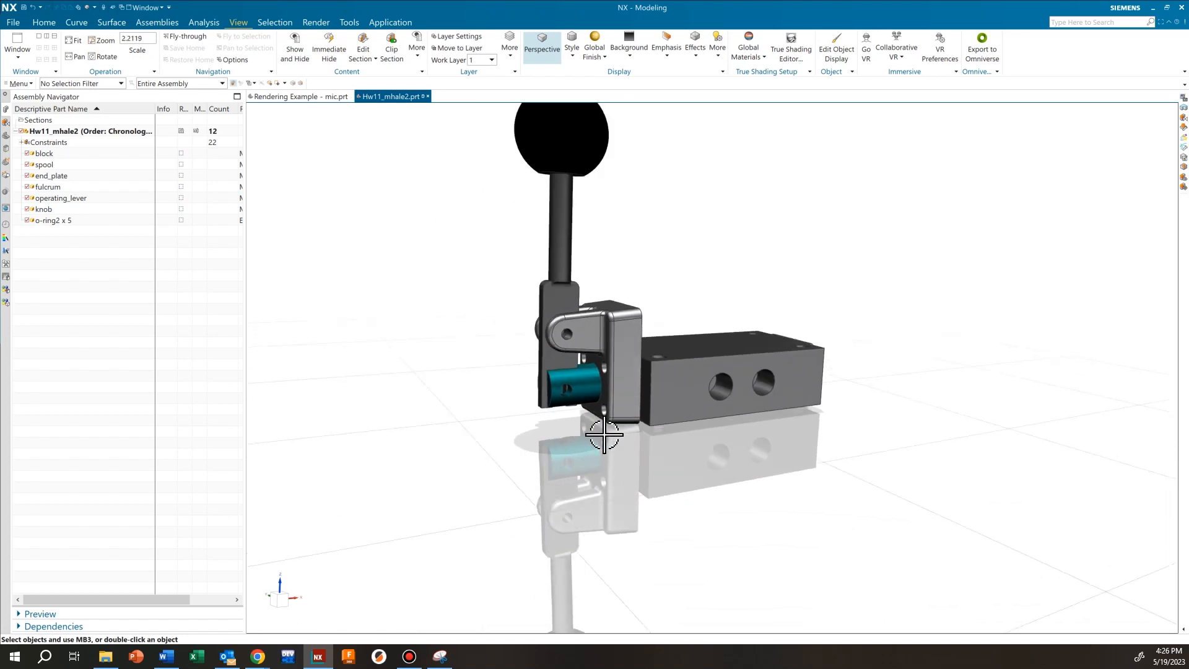
pyautogui.moveTo(681, 320); pyautogui.dragTo(513, 390, button='middle')
pyautogui.scroll(2, 693, 485)
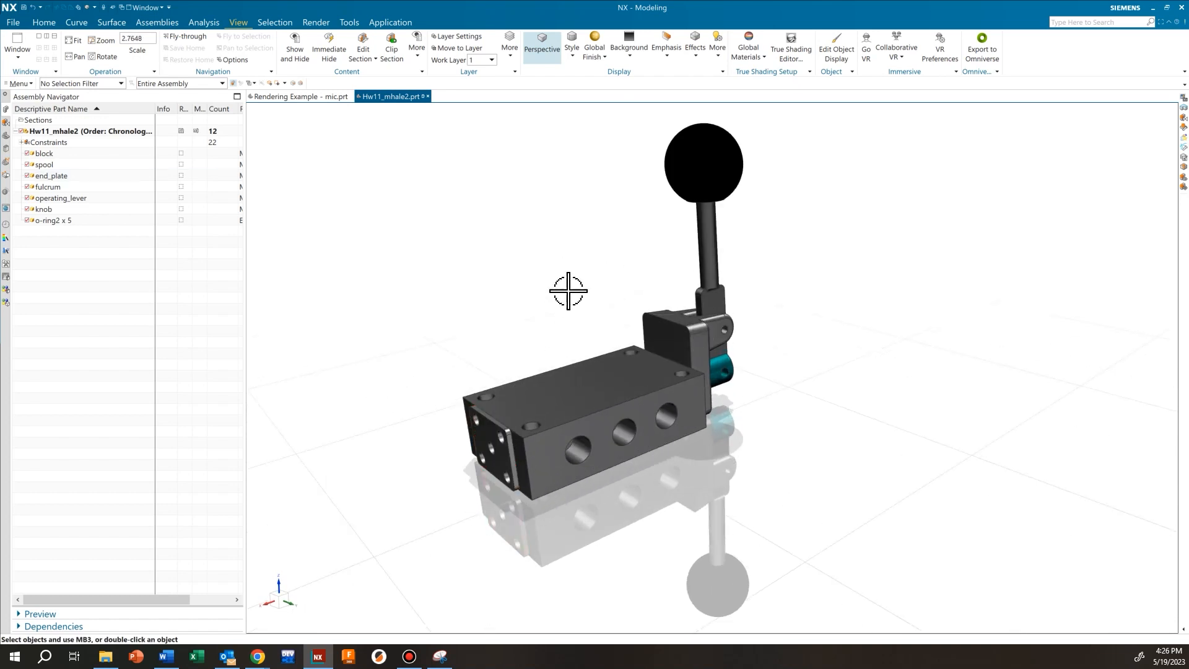
pyautogui.keyDown('shift'); pyautogui.moveTo(550, 252); pyautogui.dragTo(552, 280, button='middle'); pyautogui.keyUp('shift')
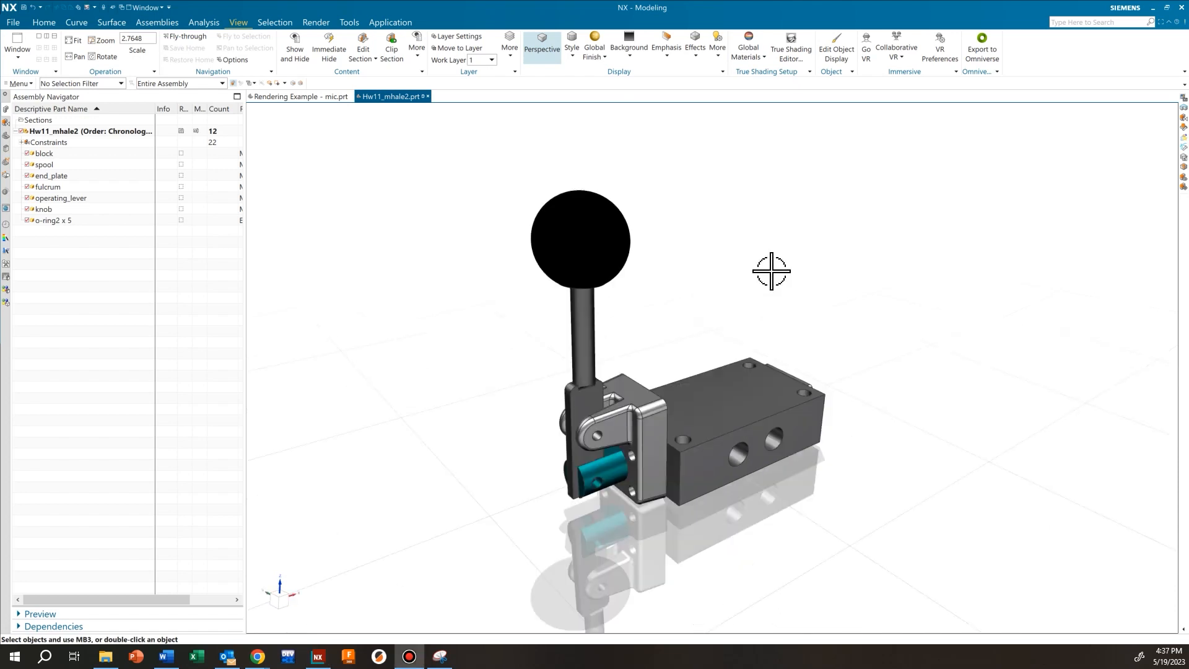
# In the True Shading Editor, try dark and Image 4 backgrounds, then settle on a White background
pyautogui.click(795, 51)
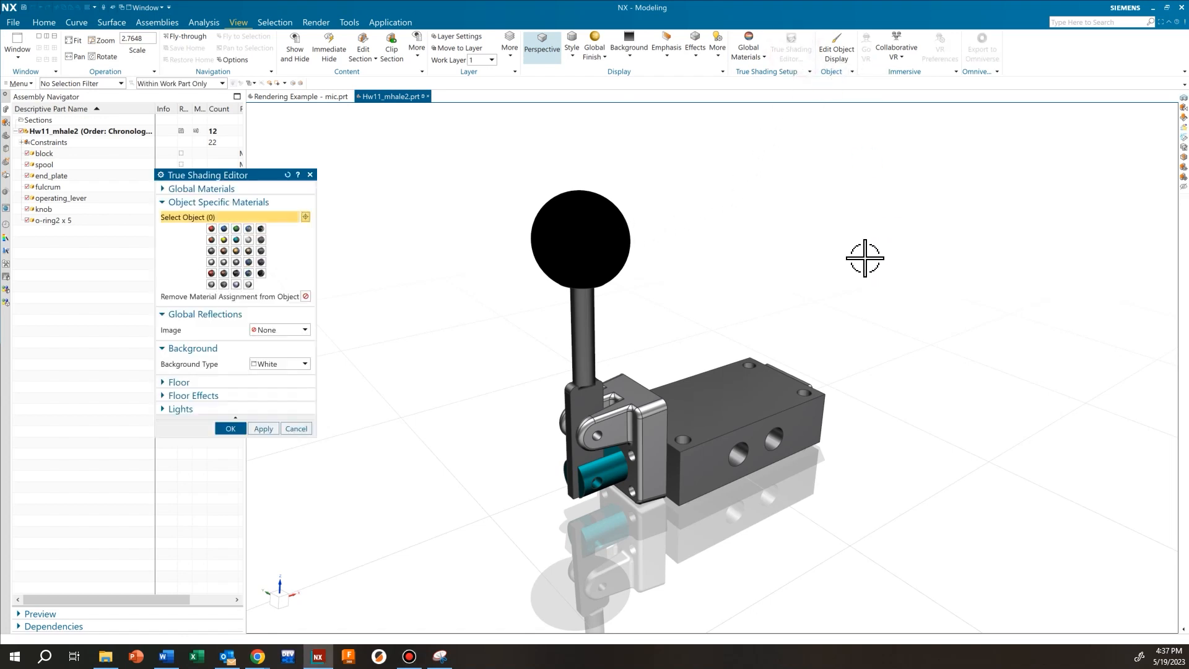
pyautogui.keyDown('shift'); pyautogui.moveTo(475, 332); pyautogui.dragTo(519, 296, button='middle'); pyautogui.keyUp('shift')
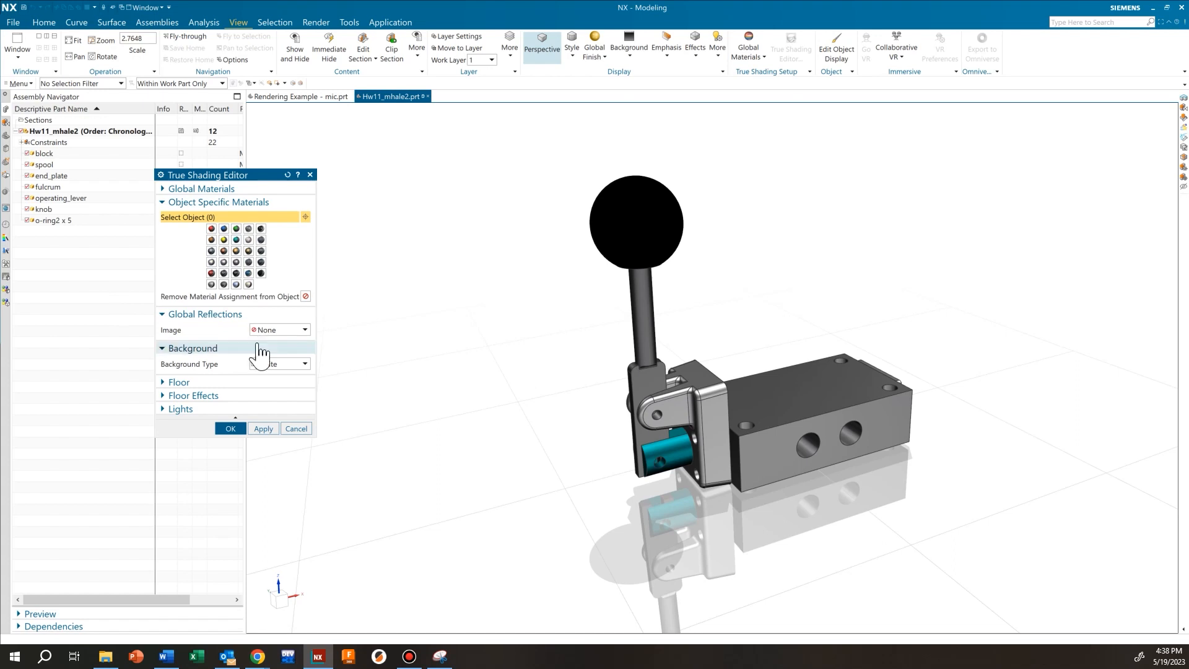
pyautogui.click(305, 364)
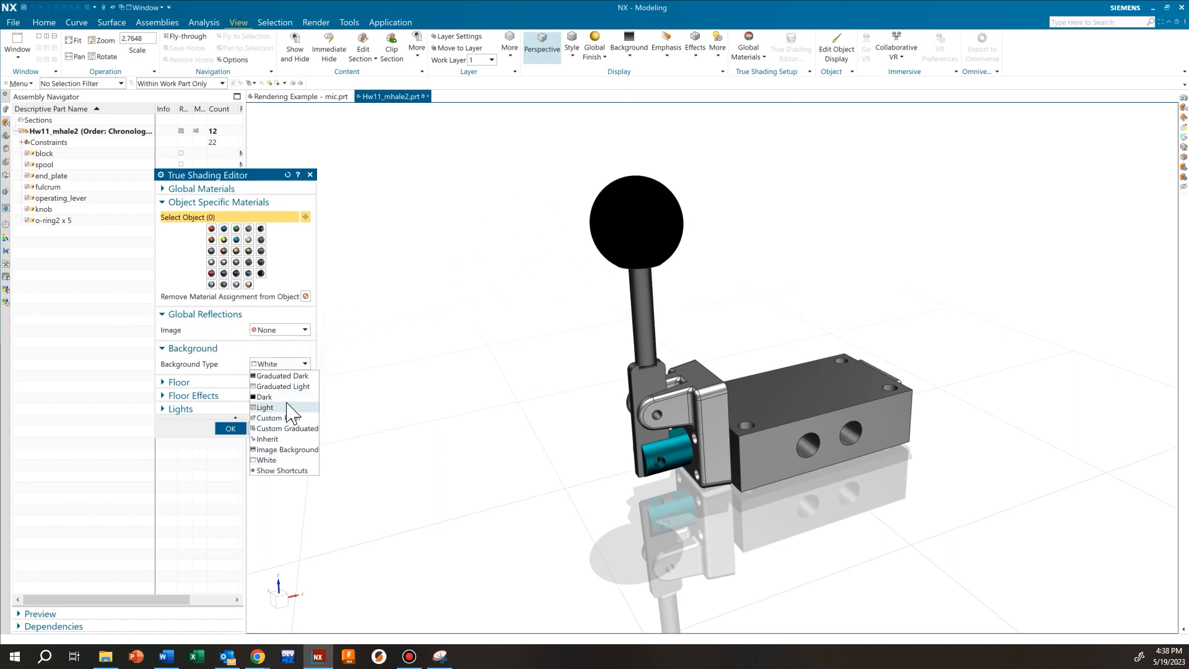
pyautogui.click(284, 397)
pyautogui.click(304, 364)
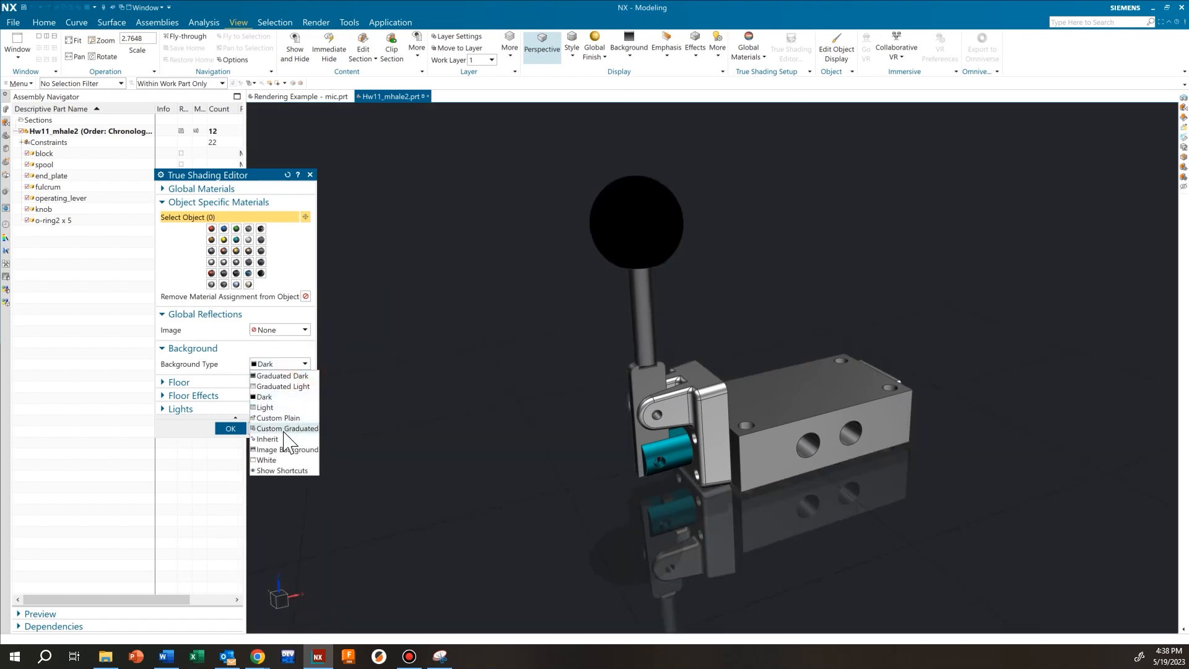
pyautogui.click(277, 450)
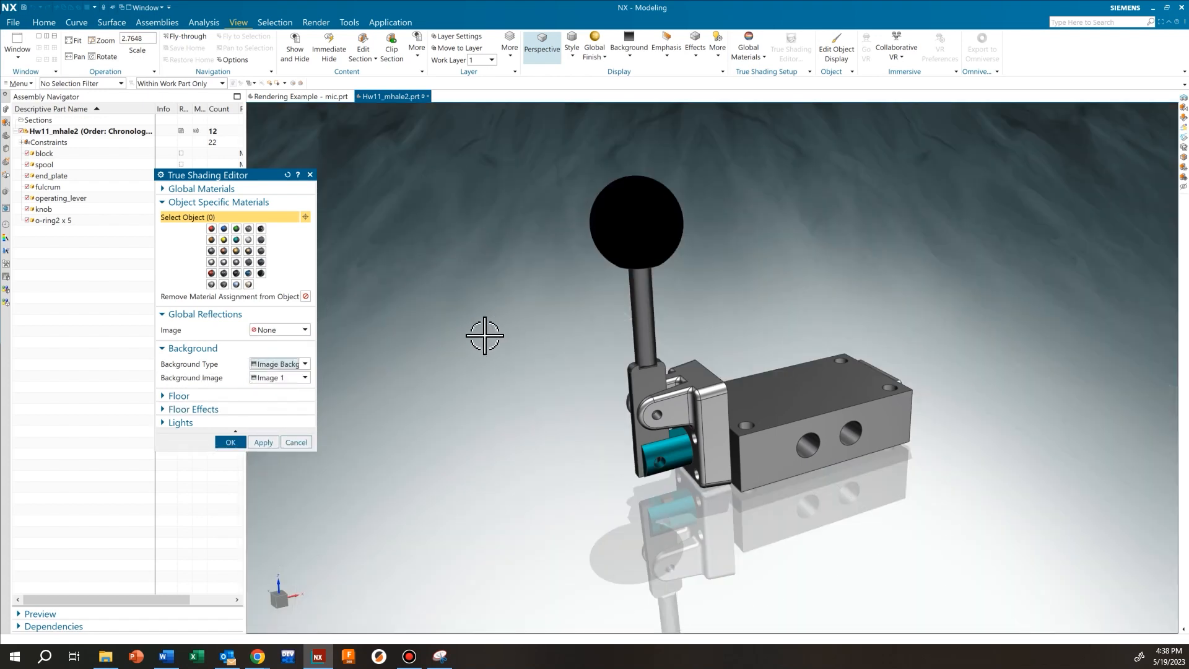
pyautogui.click(305, 377)
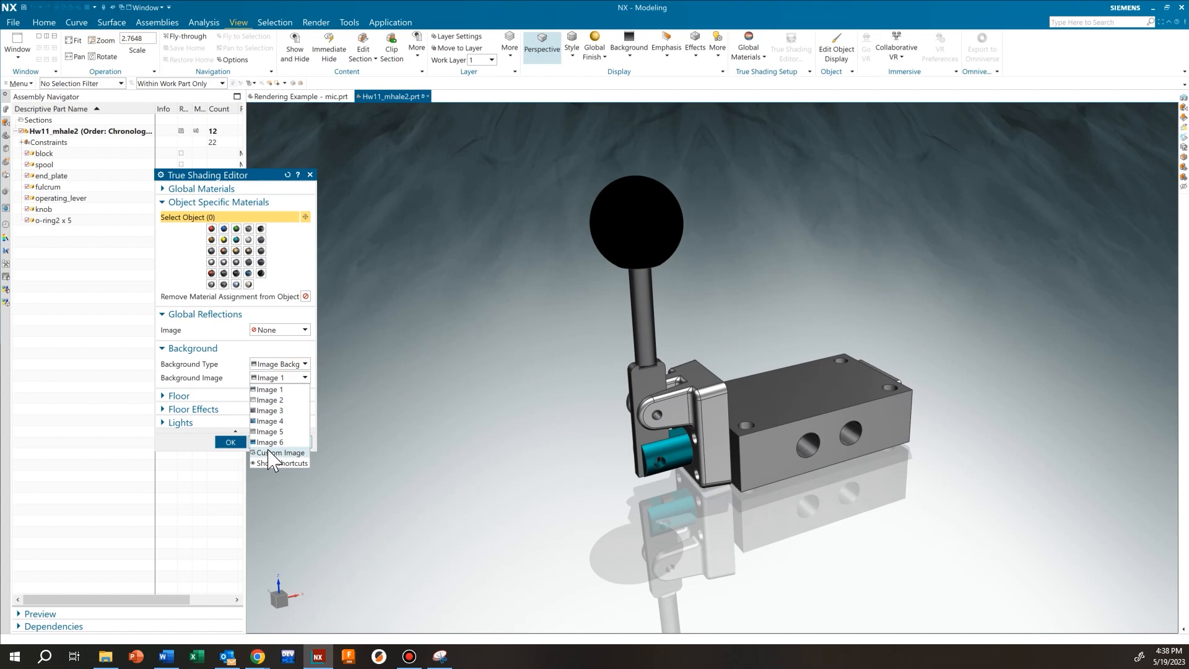
pyautogui.click(271, 421)
pyautogui.click(305, 363)
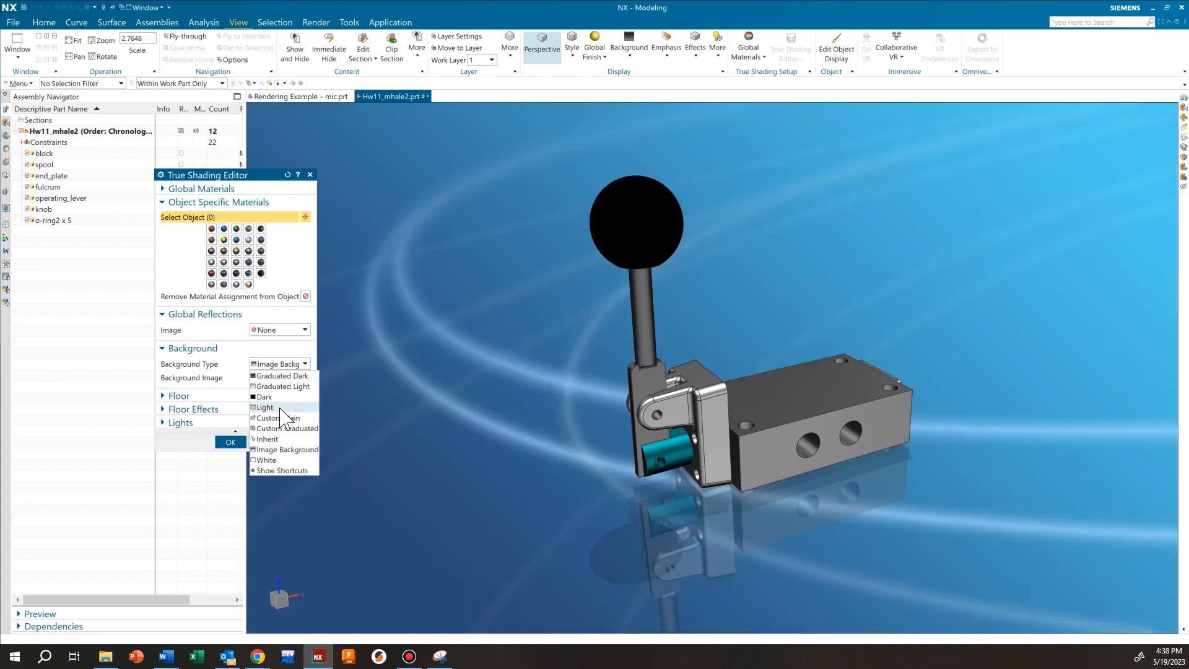
pyautogui.click(266, 459)
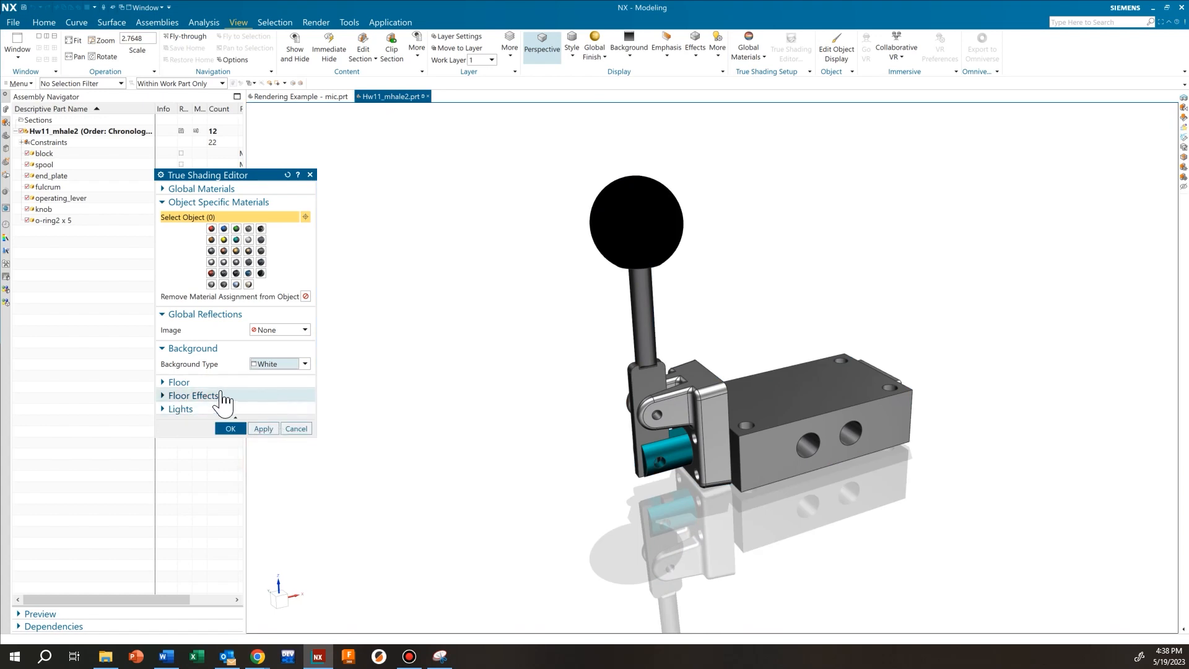
pyautogui.click(213, 383)
# Keep the floor orientation at Bottom, lower its offset to -0.0200, and hide the ground plane grid
pyautogui.moveTo(574, 411); pyautogui.dragTo(475, 390, button='middle')
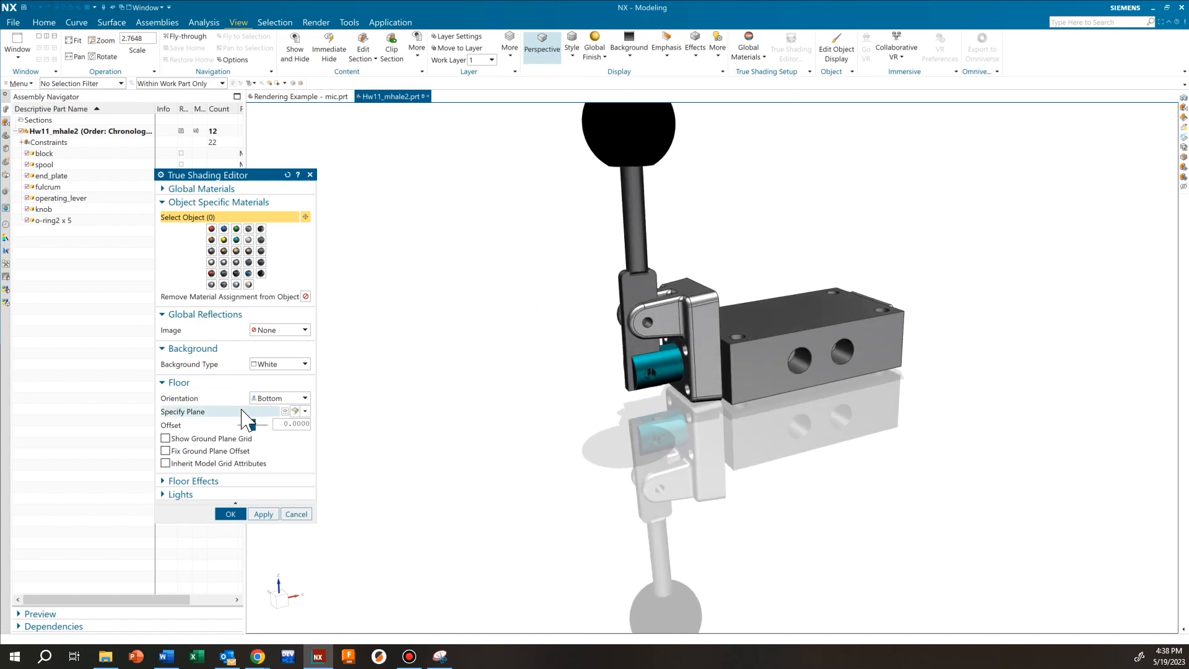
pyautogui.click(294, 398)
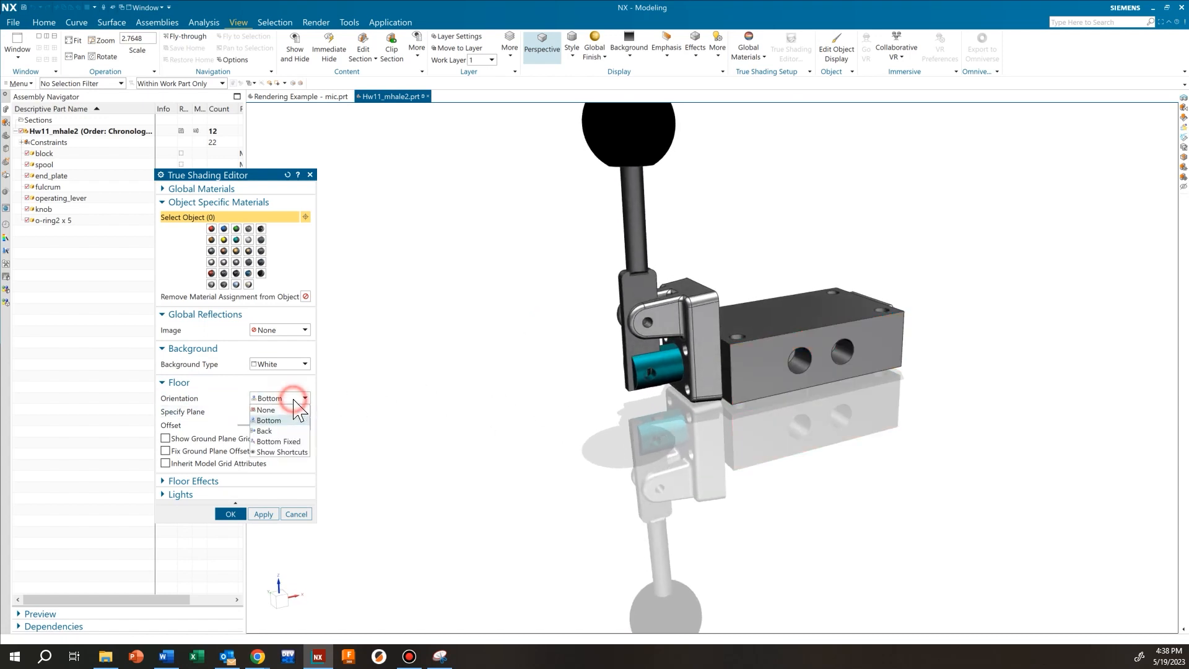
pyautogui.click(284, 431)
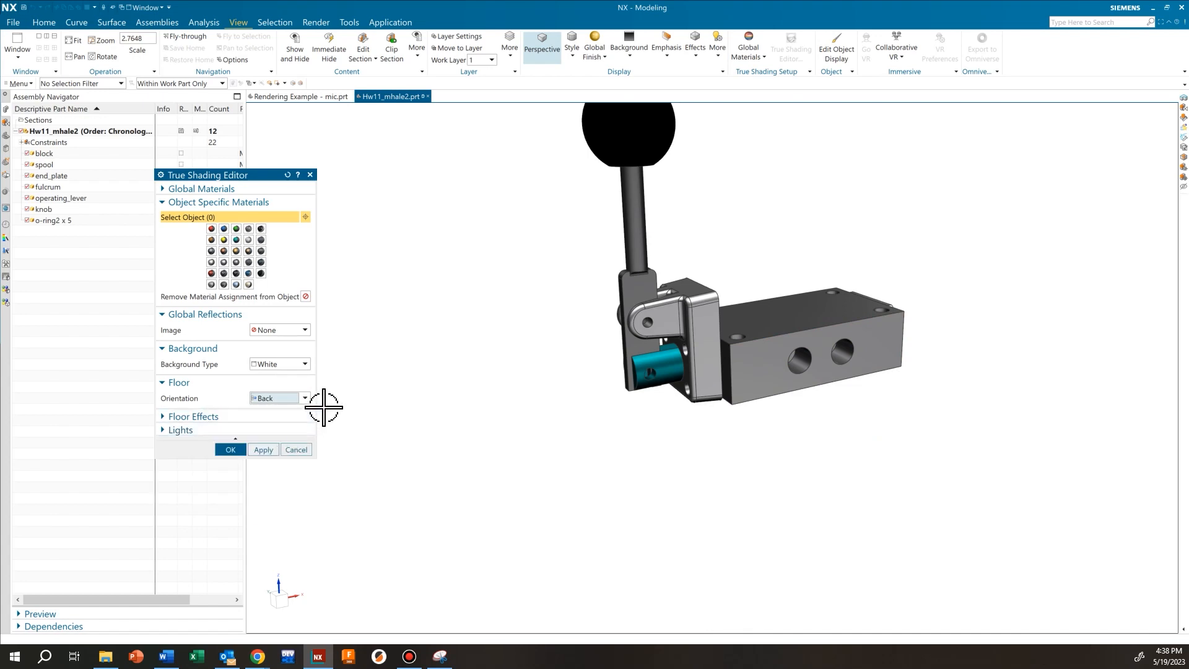
pyautogui.click(305, 398)
pyautogui.click(270, 419)
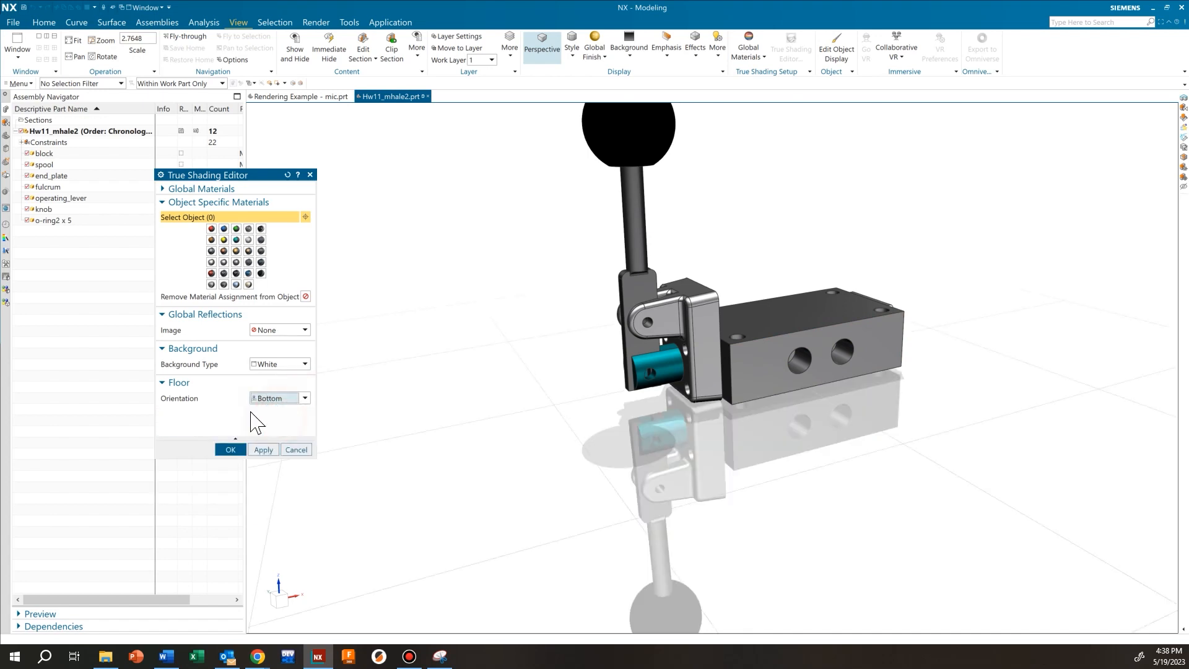
pyautogui.click(302, 398)
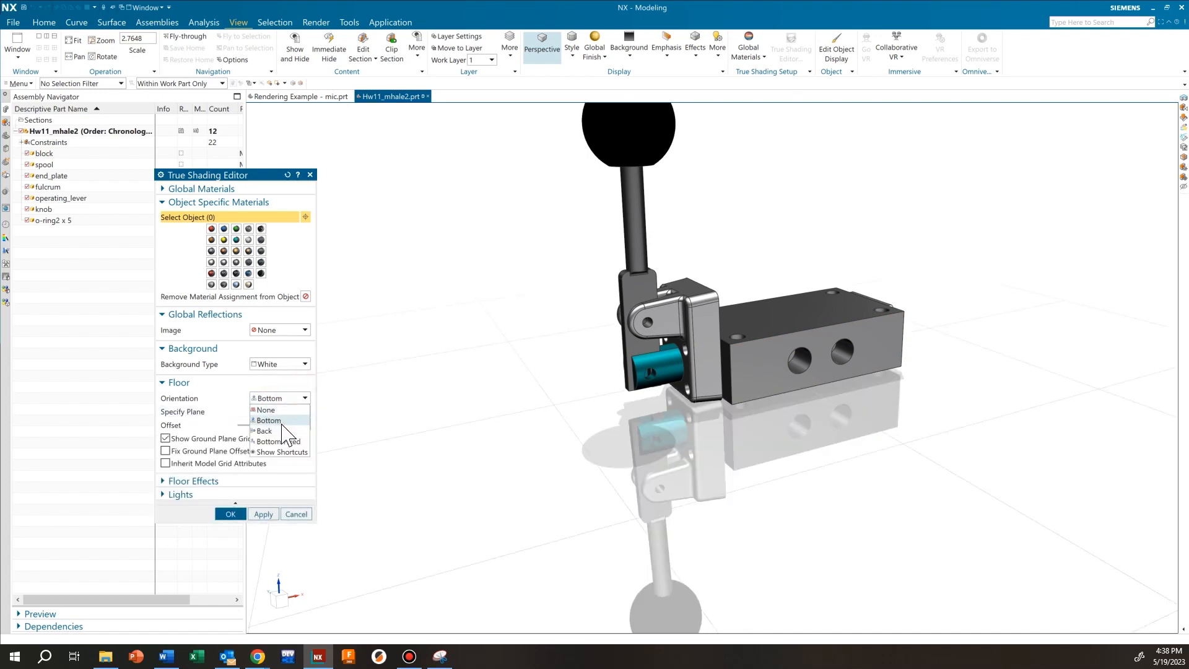
pyautogui.click(296, 398)
pyautogui.moveTo(251, 427); pyautogui.dragTo(251, 429)
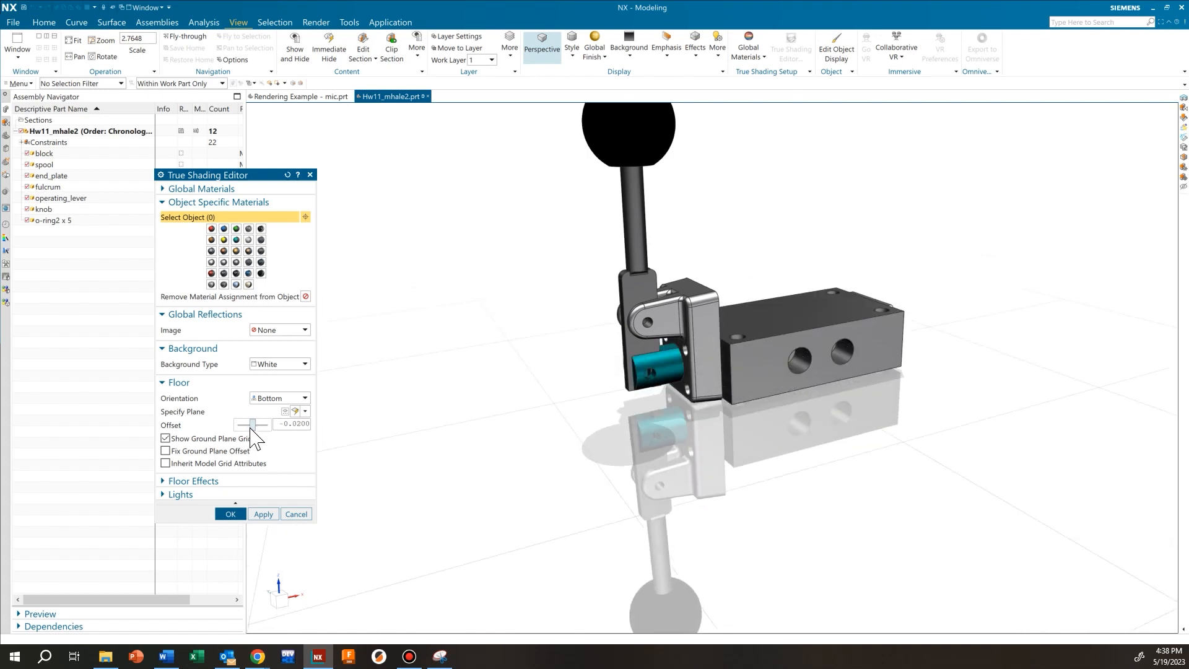
pyautogui.click(211, 440)
# Keep planar shadows on and turn off the floor reflection
pyautogui.click(202, 481)
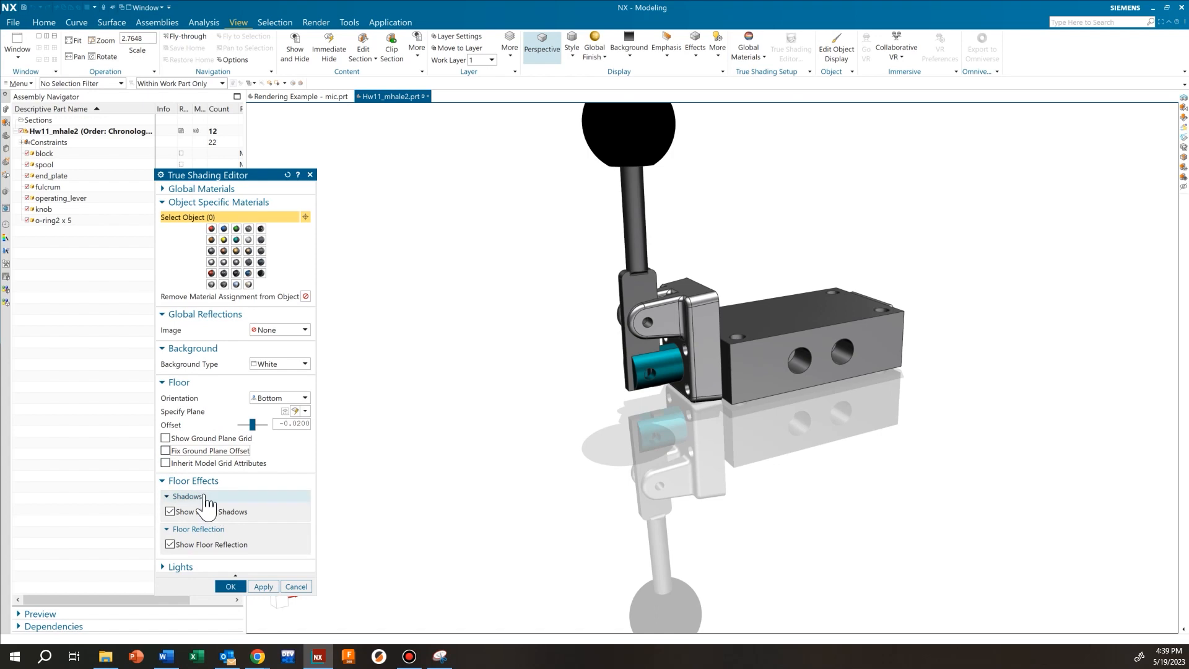
pyautogui.click(195, 513)
pyautogui.click(197, 548)
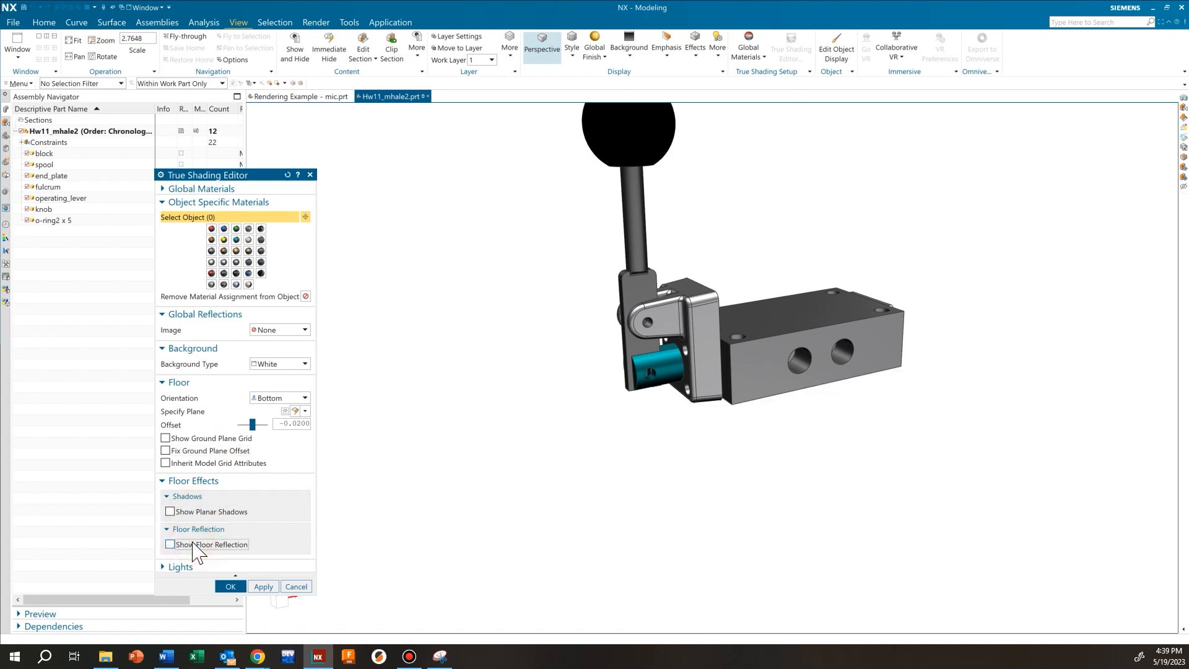
pyautogui.click(170, 511)
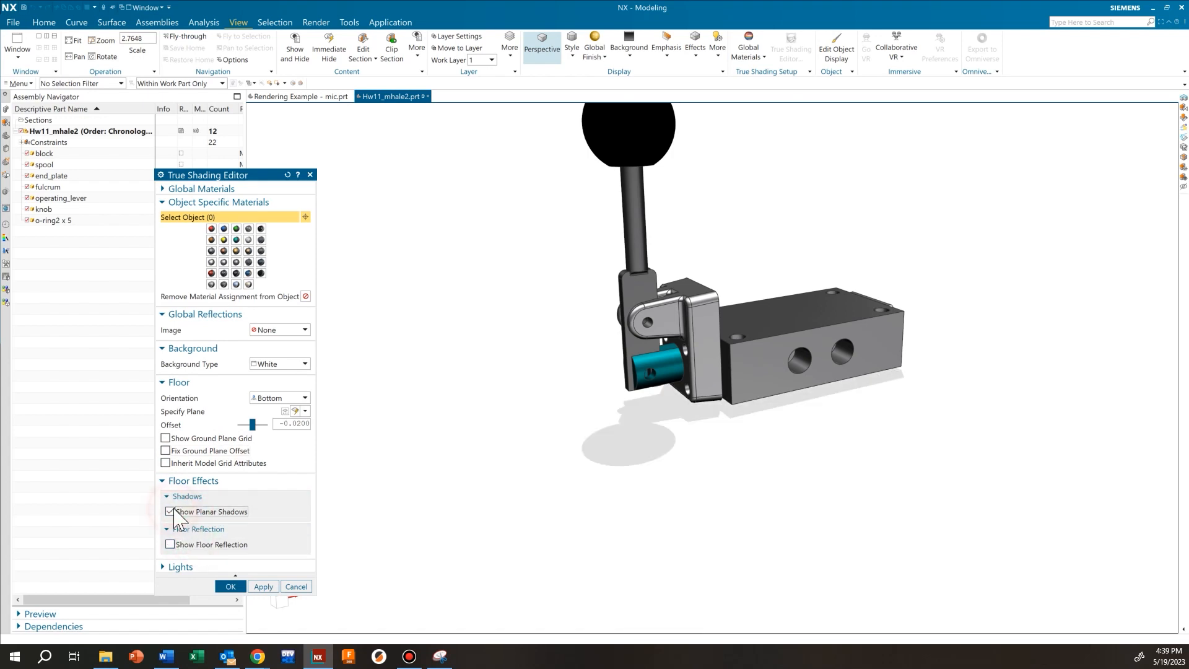
pyautogui.click(186, 546)
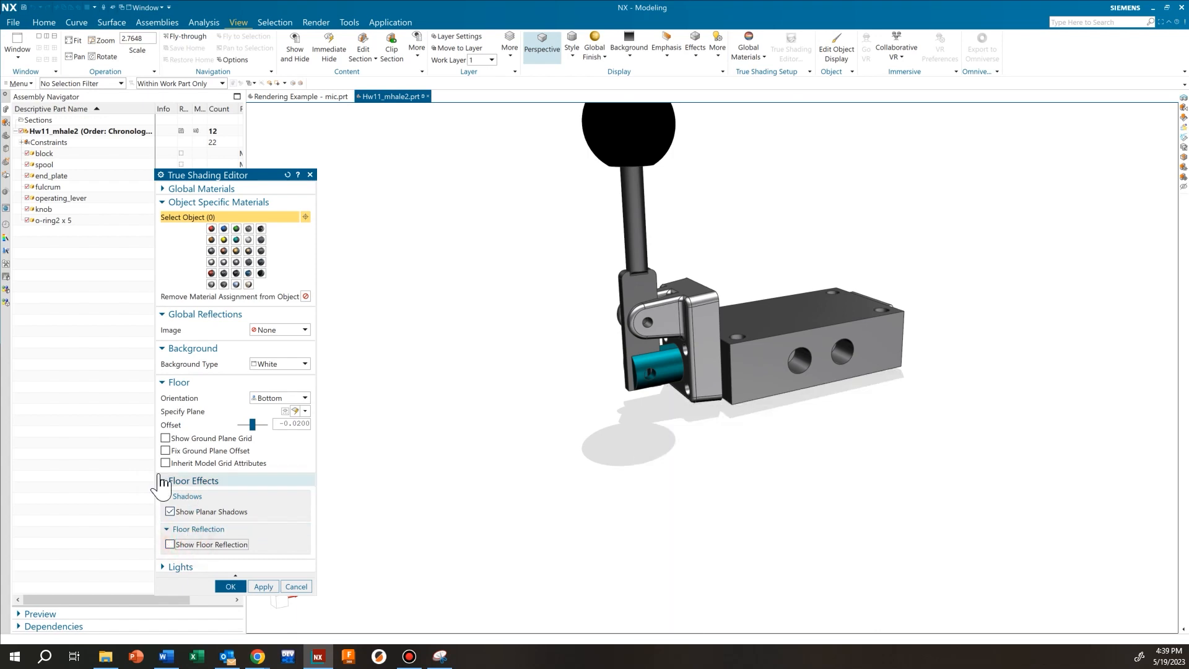
pyautogui.click(176, 568)
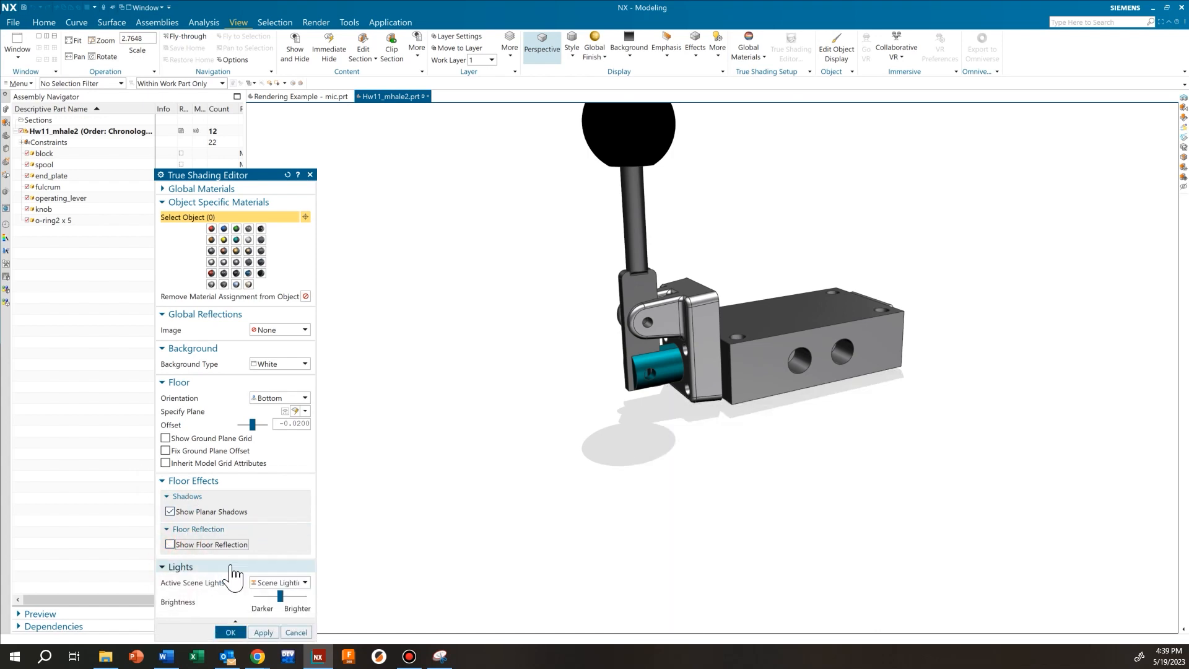
pyautogui.click(210, 486)
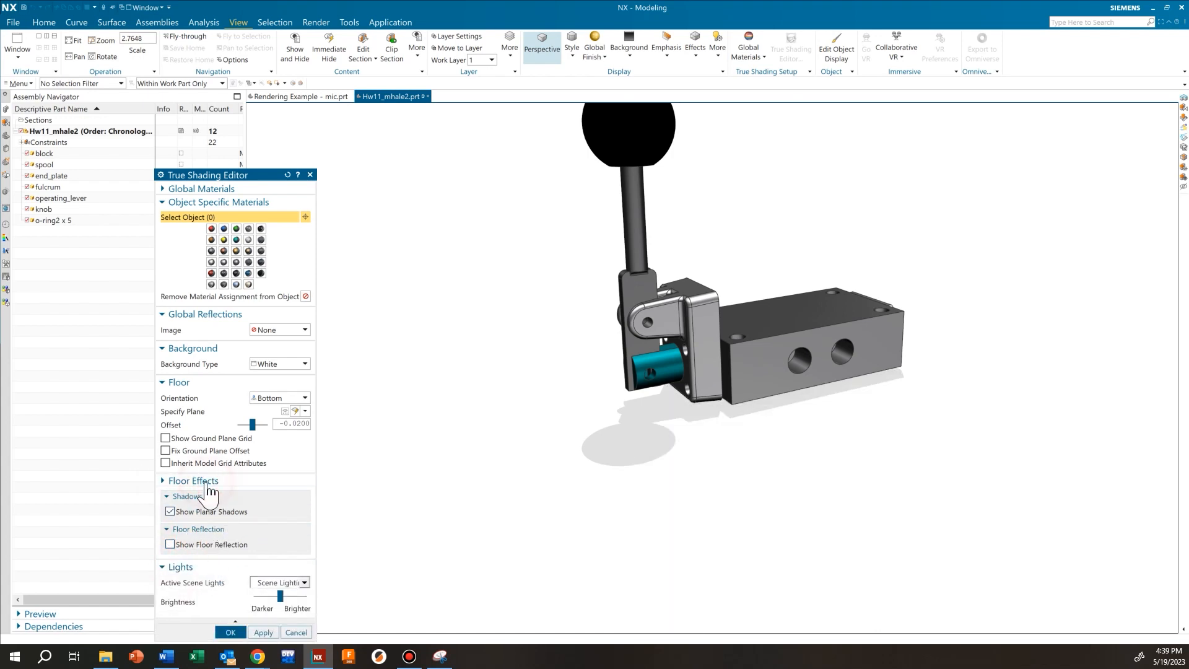
pyautogui.click(198, 384)
# Switch the scene to Scene Lighting 5 and lower its brightness
pyautogui.click(299, 424)
pyautogui.click(291, 462)
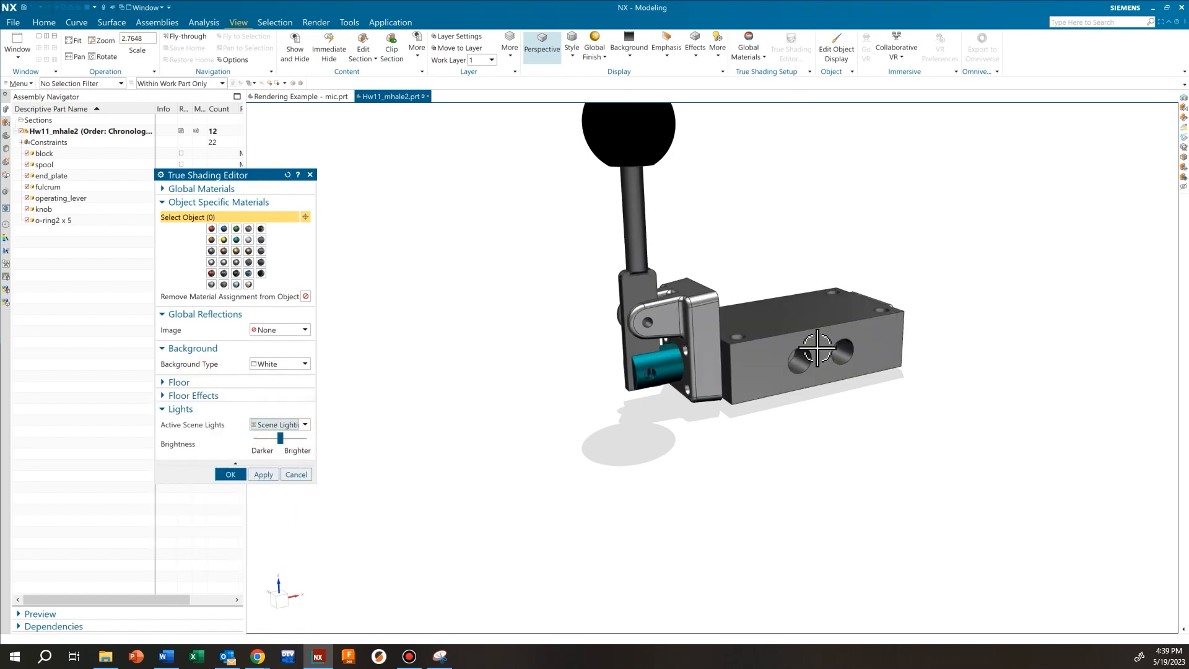
pyautogui.click(304, 425)
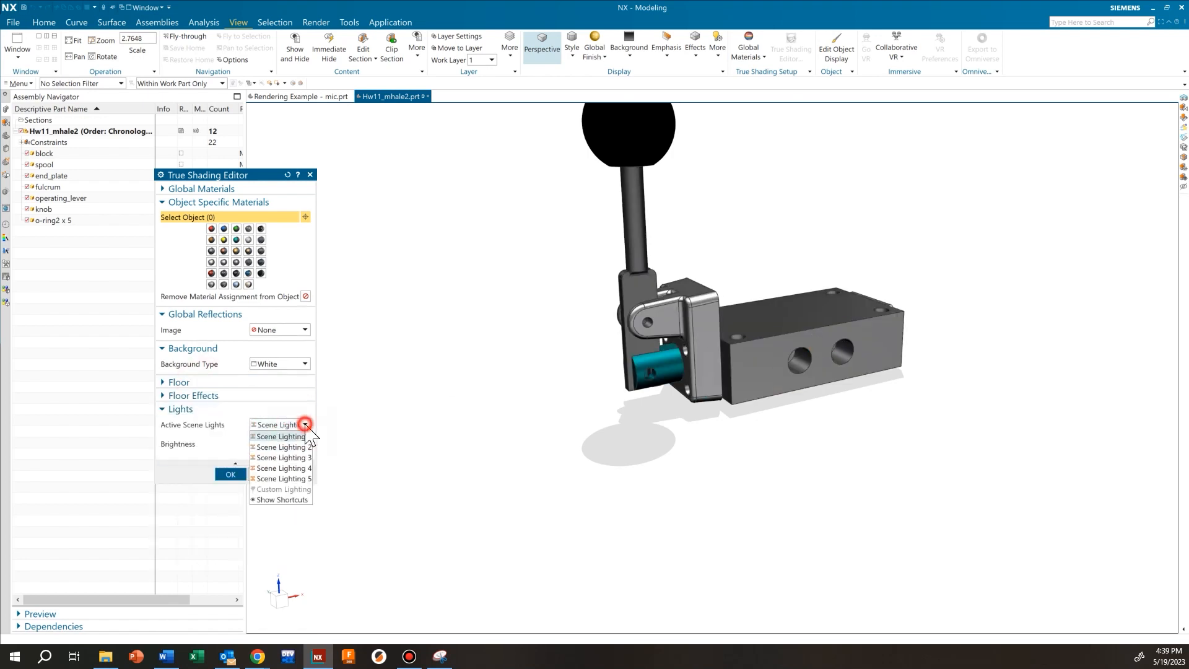
pyautogui.click(282, 468)
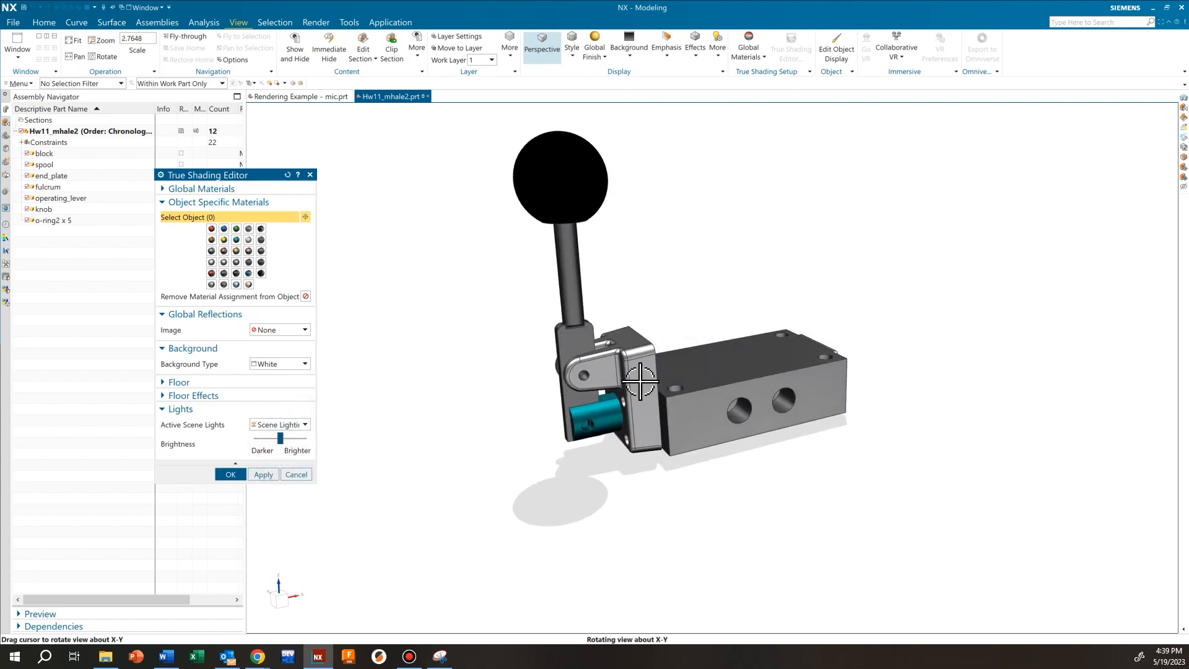
pyautogui.scroll(2, 687, 384)
pyautogui.click(302, 426)
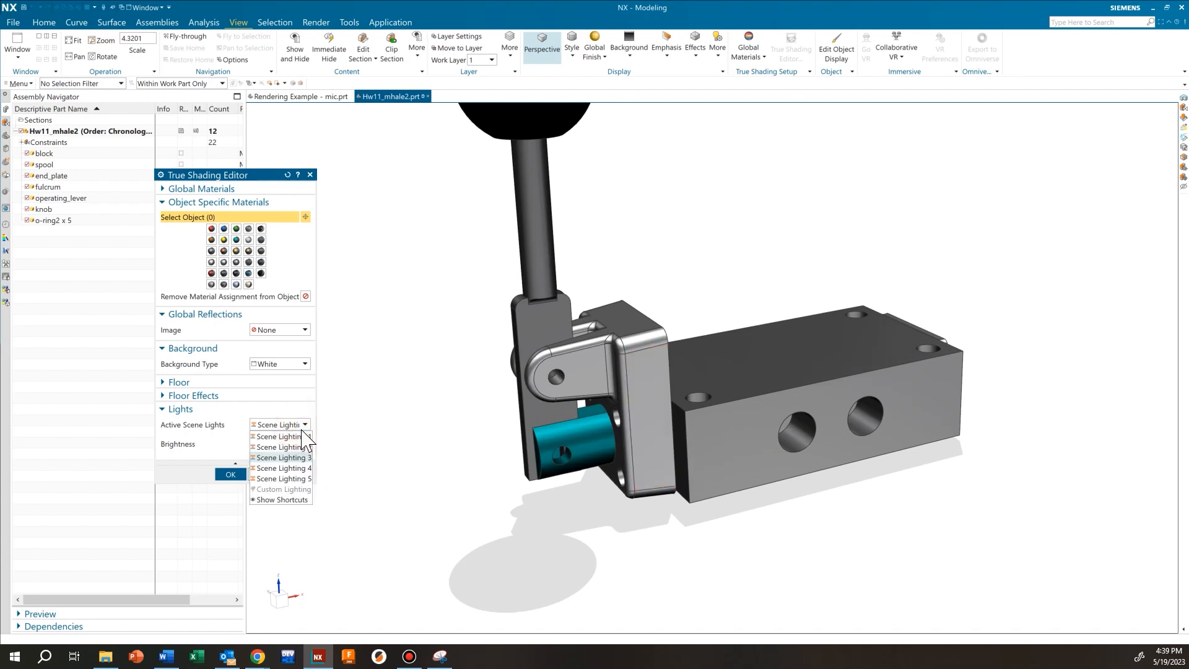
pyautogui.click(296, 425)
pyautogui.click(303, 425)
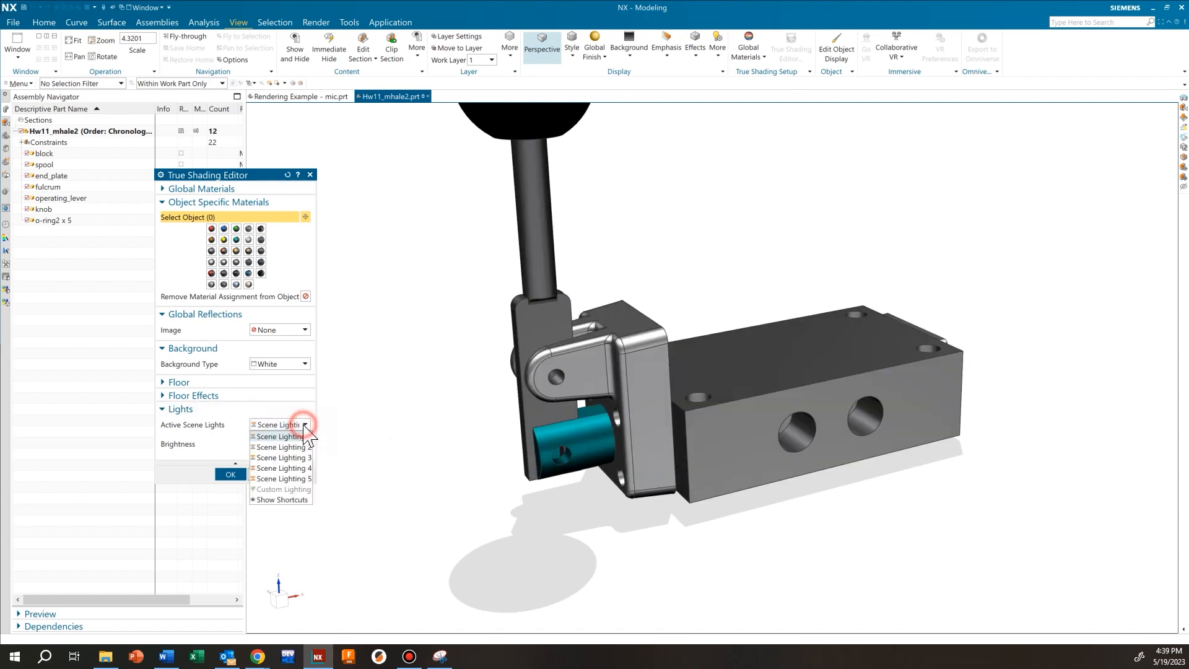
pyautogui.click(297, 480)
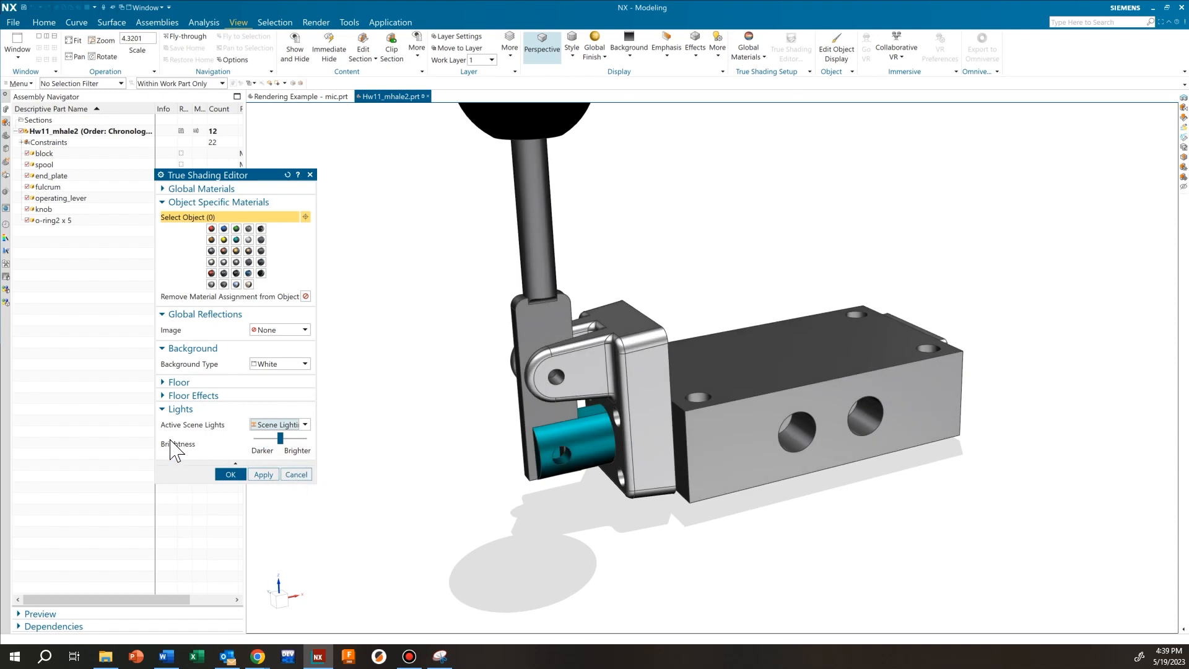
pyautogui.moveTo(280, 440)
pyautogui.mouseDown()
pyautogui.moveTo(290, 440)
pyautogui.moveTo(275, 440)
pyautogui.mouseUp()
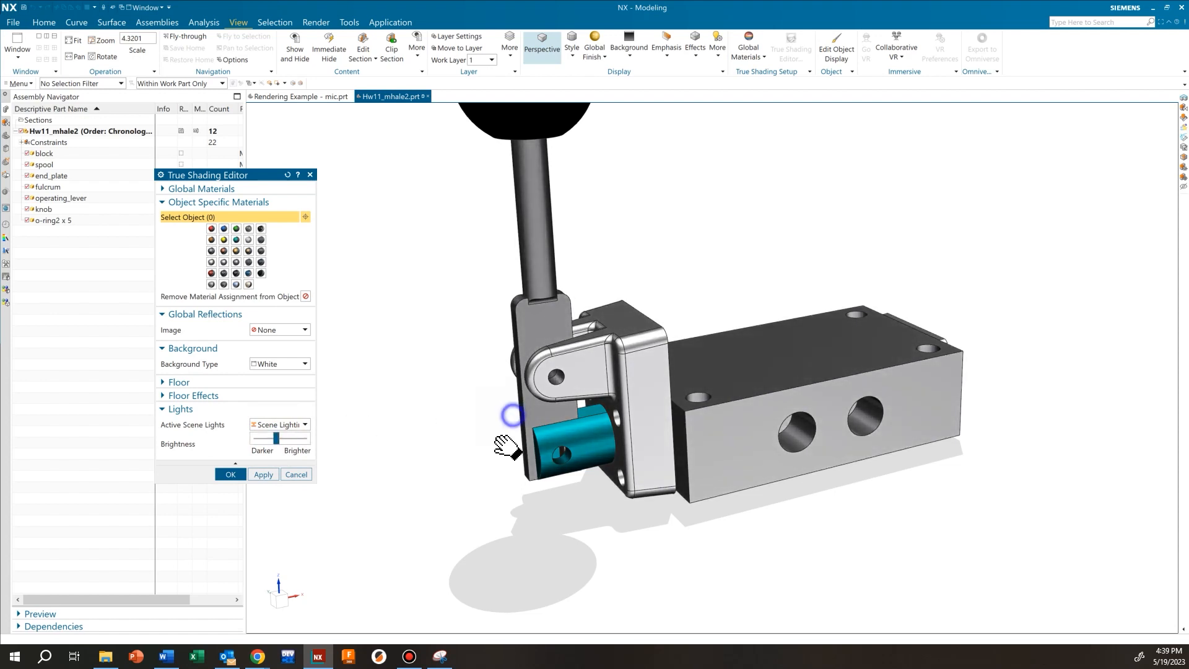
pyautogui.scroll(-3, 483, 427)
pyautogui.scroll(2, 527, 355)
pyautogui.moveTo(544, 332)
pyautogui.mouseDown(button='middle')
pyautogui.moveTo(566, 362)
pyautogui.moveTo(579, 347)
pyautogui.moveTo(568, 326)
pyautogui.moveTo(615, 380)
pyautogui.mouseUp(button='middle')
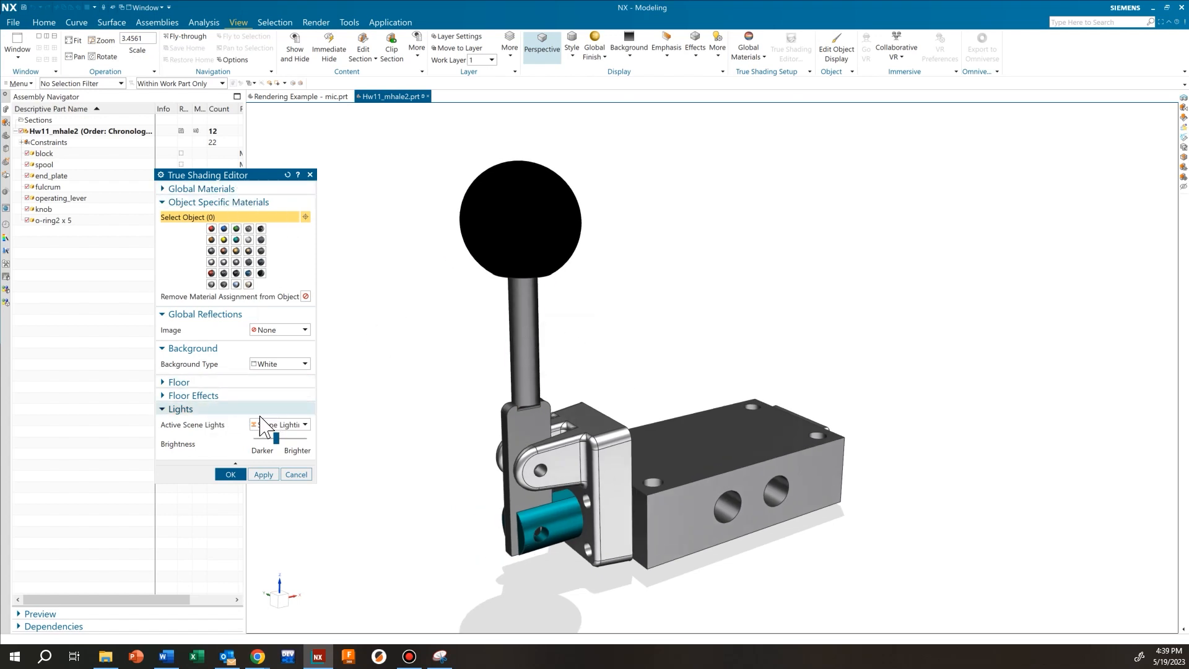
pyautogui.click(218, 408)
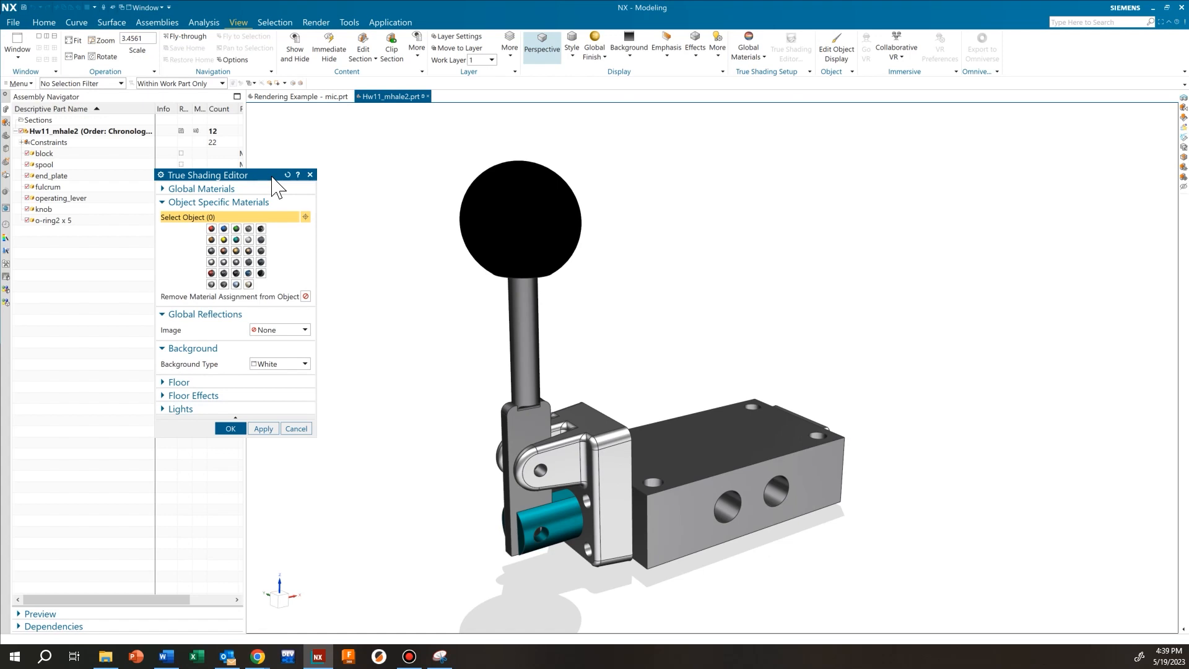
# Move the True Shading Editor lower on screen and zoom in close on the black knob
pyautogui.moveTo(265, 175); pyautogui.dragTo(281, 300)
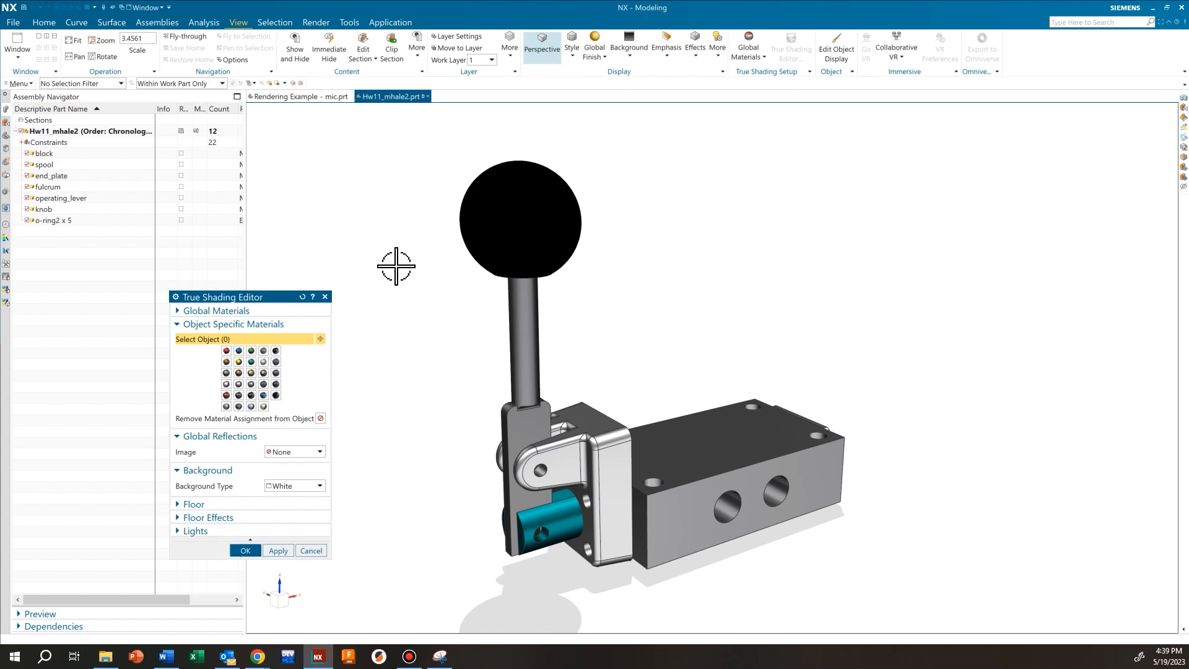
pyautogui.moveTo(270, 297); pyautogui.dragTo(268, 291)
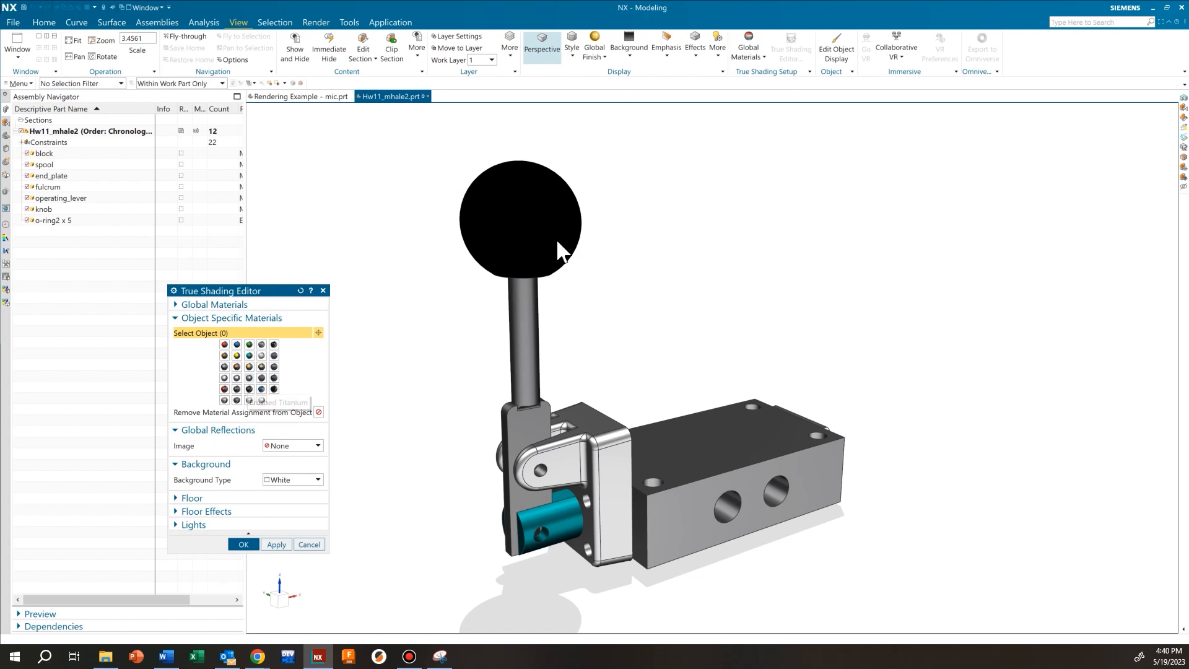
pyautogui.scroll(5, 561, 251)
pyautogui.moveTo(786, 335); pyautogui.dragTo(823, 342, button='middle')
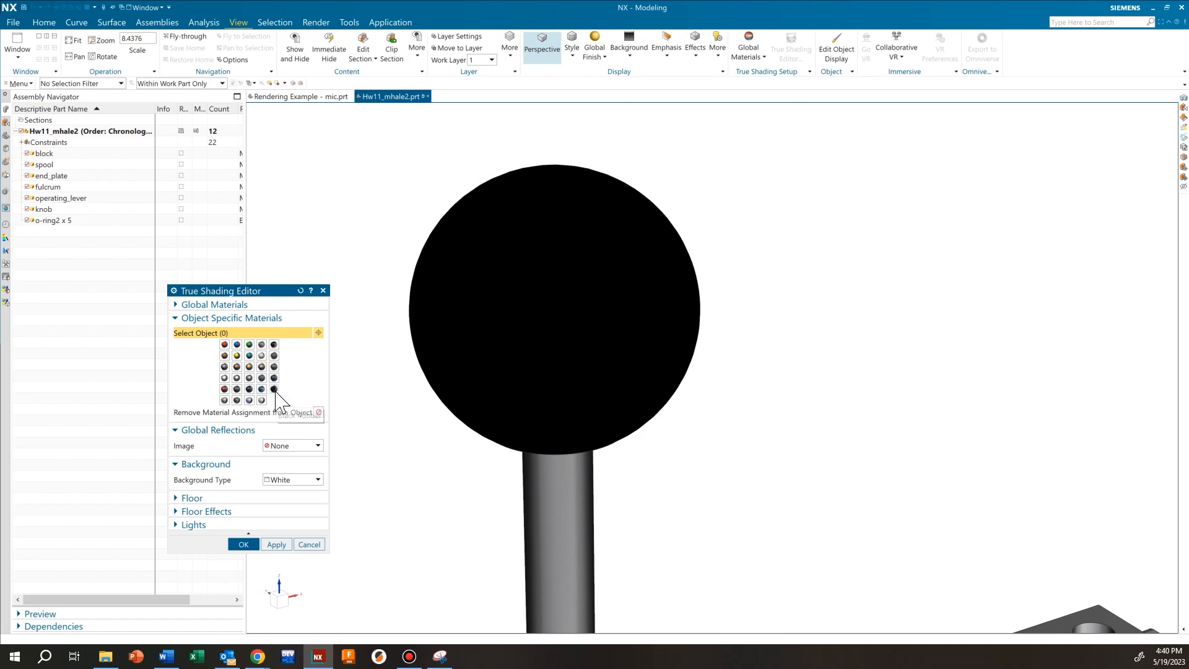
# Select the Solid Body in KNOB through QuickPick
pyautogui.click(490, 326)
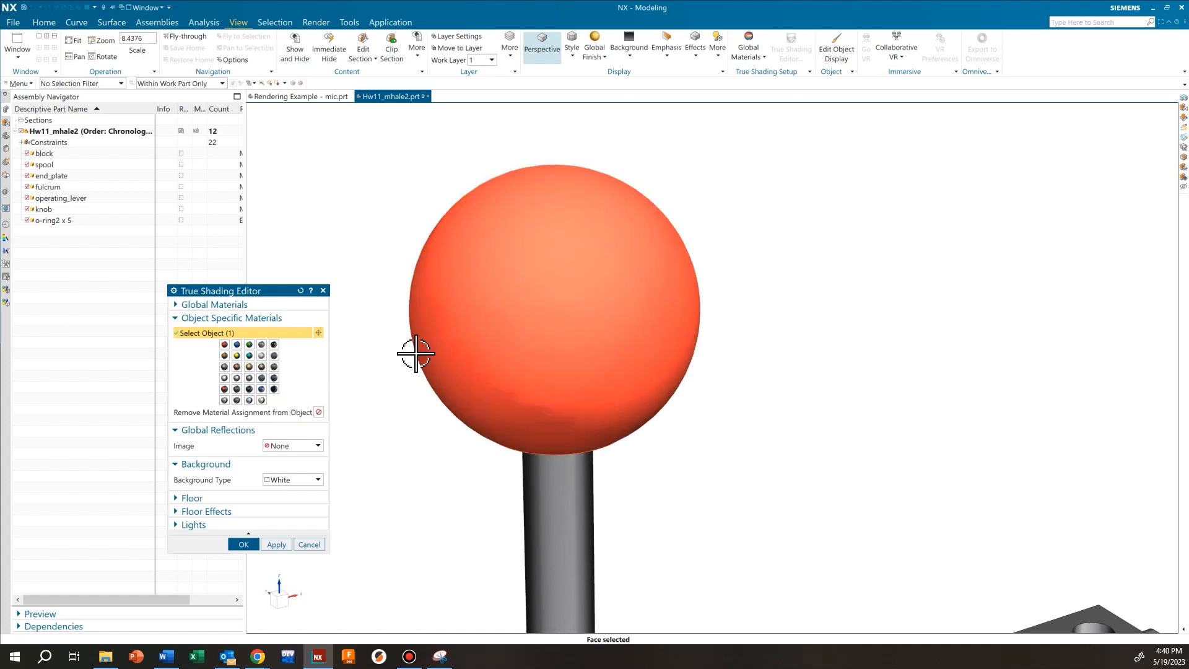
pyautogui.moveTo(449, 435); pyautogui.dragTo(494, 372, button='middle')
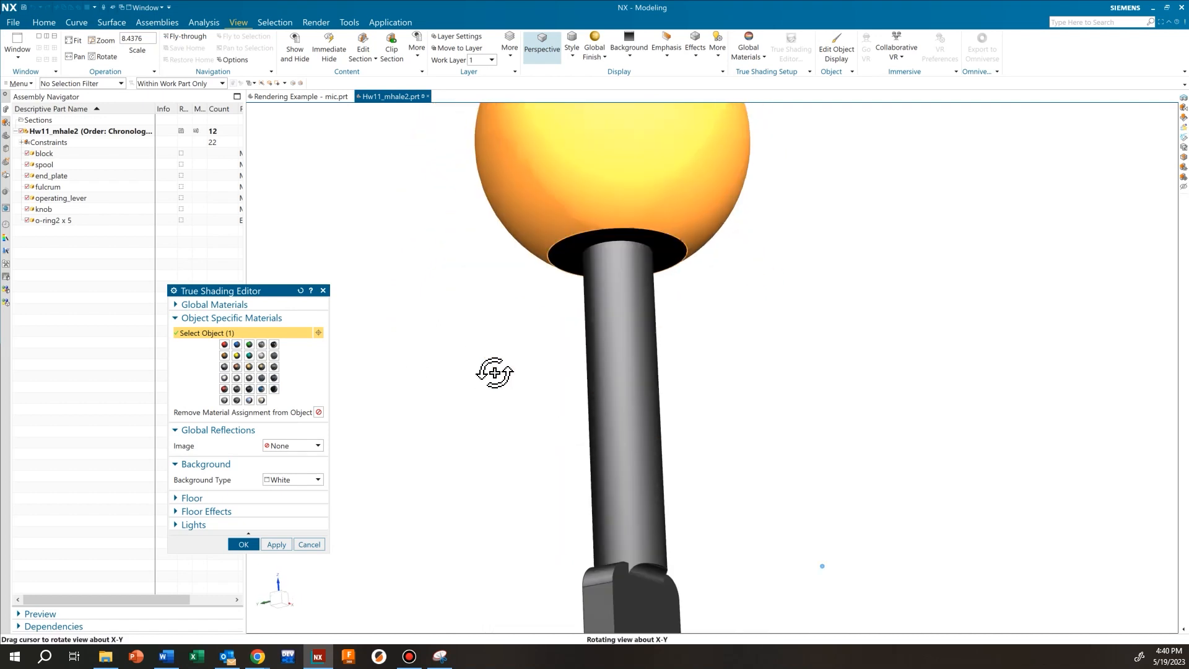
pyautogui.click(581, 253)
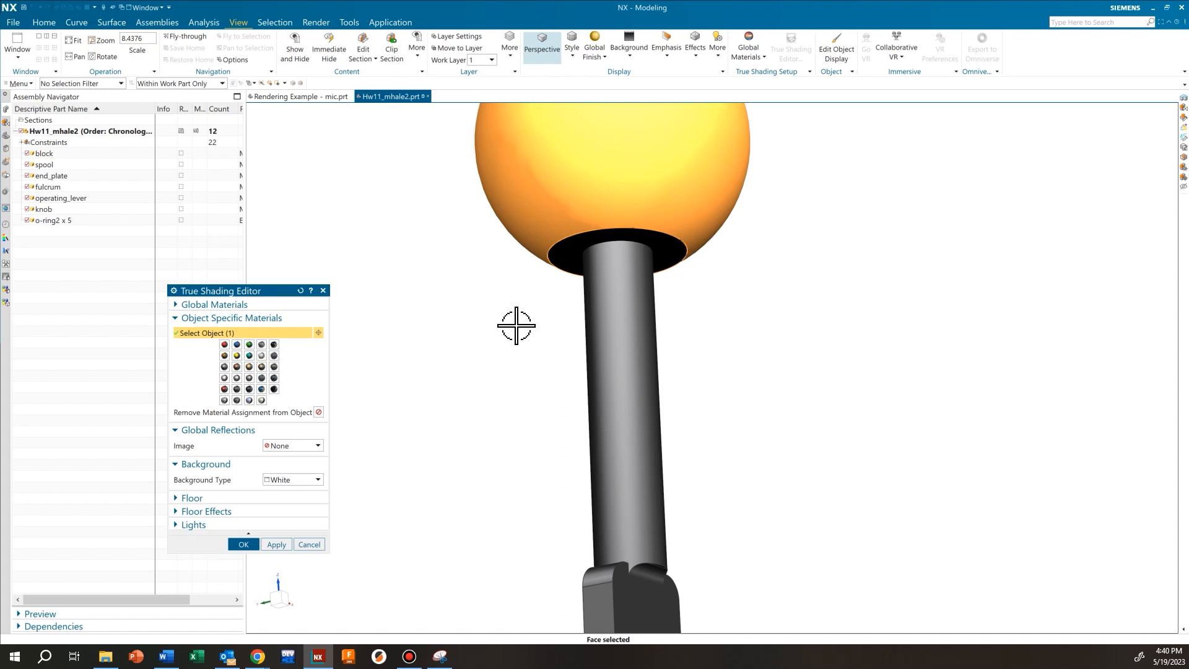
pyautogui.moveTo(828, 261); pyautogui.dragTo(819, 301, button='middle')
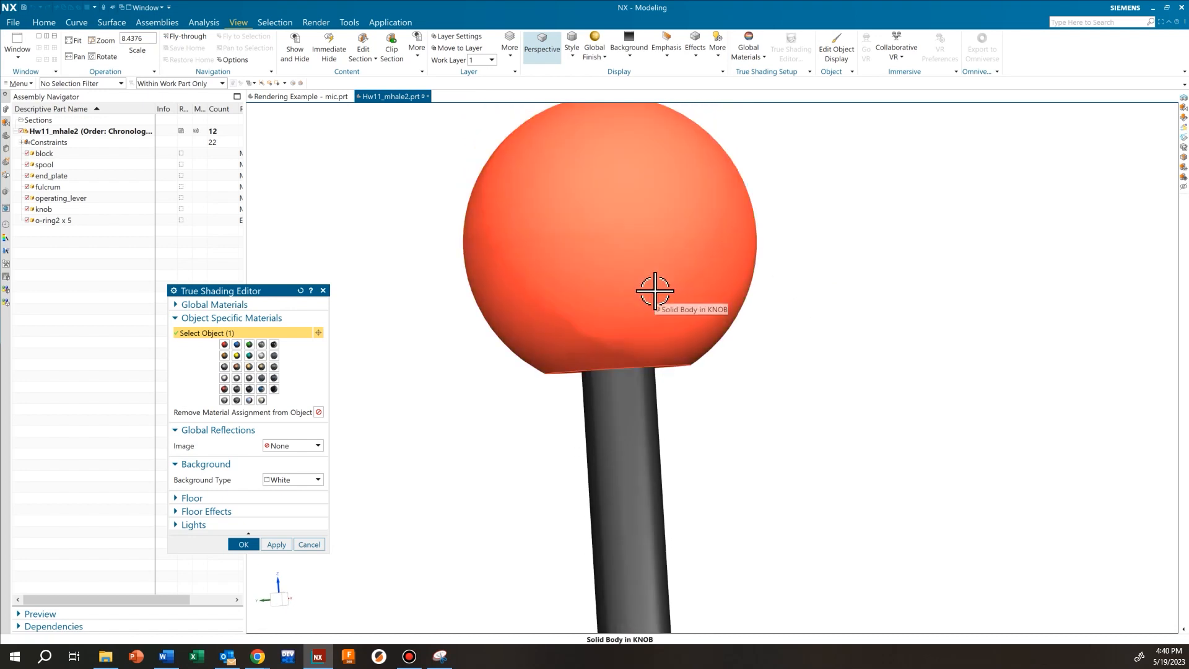
pyautogui.middleClick(793, 342)
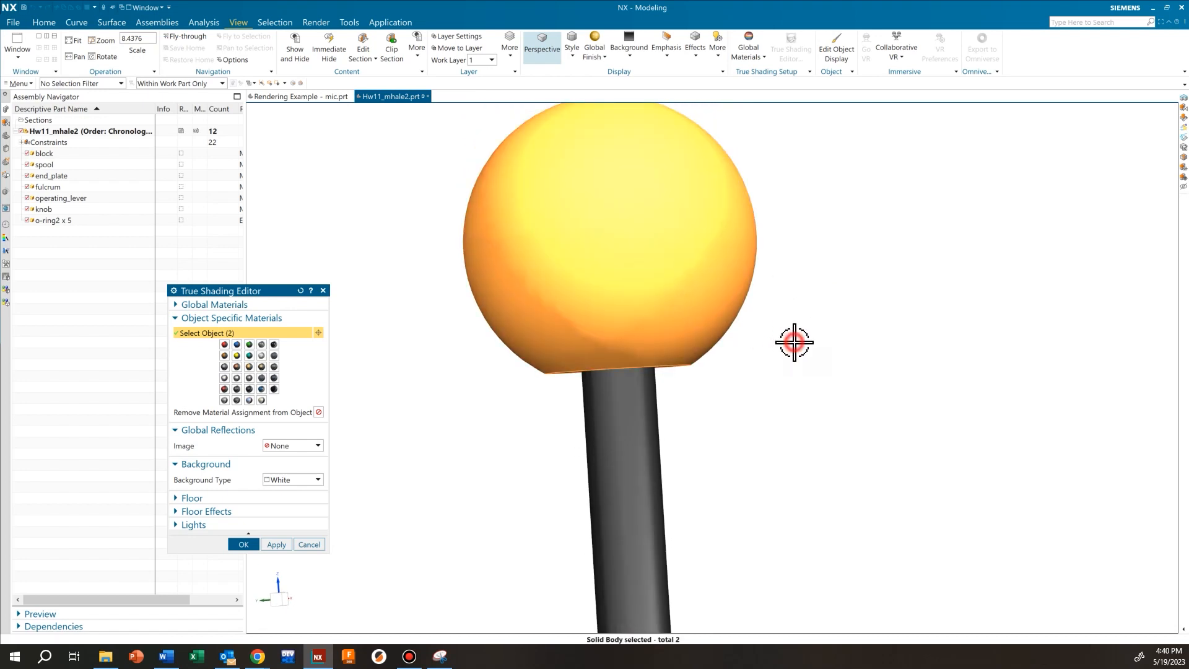
pyautogui.click(707, 334)
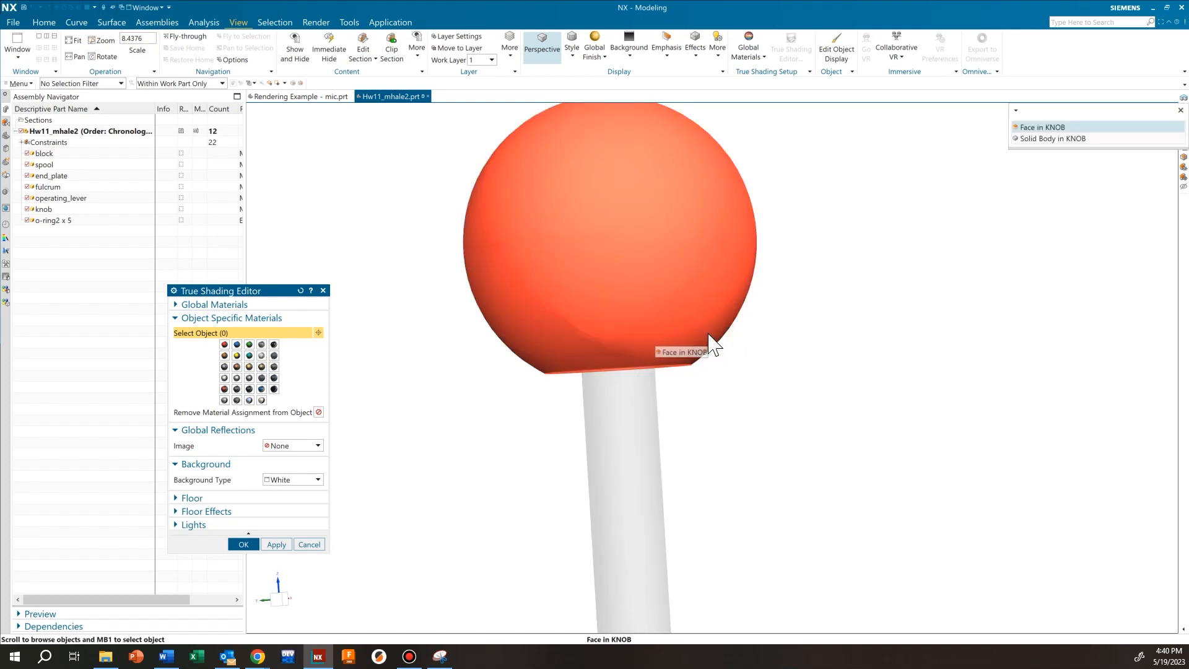
pyautogui.click(1046, 139)
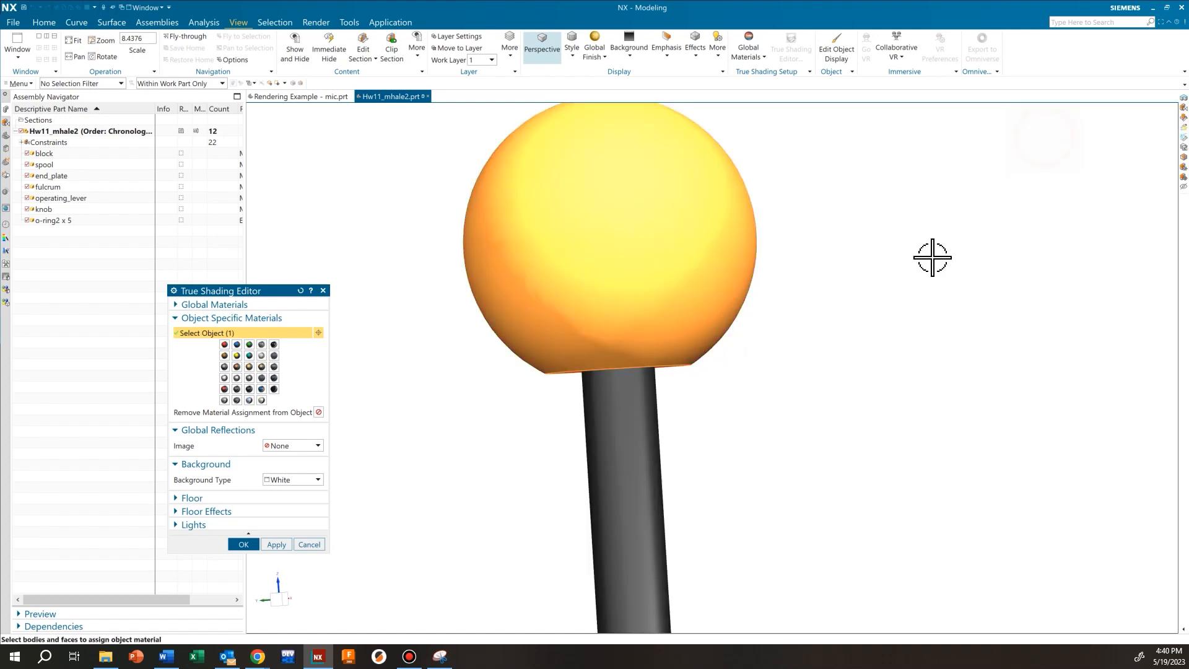
pyautogui.moveTo(868, 298); pyautogui.dragTo(891, 224, button='middle')
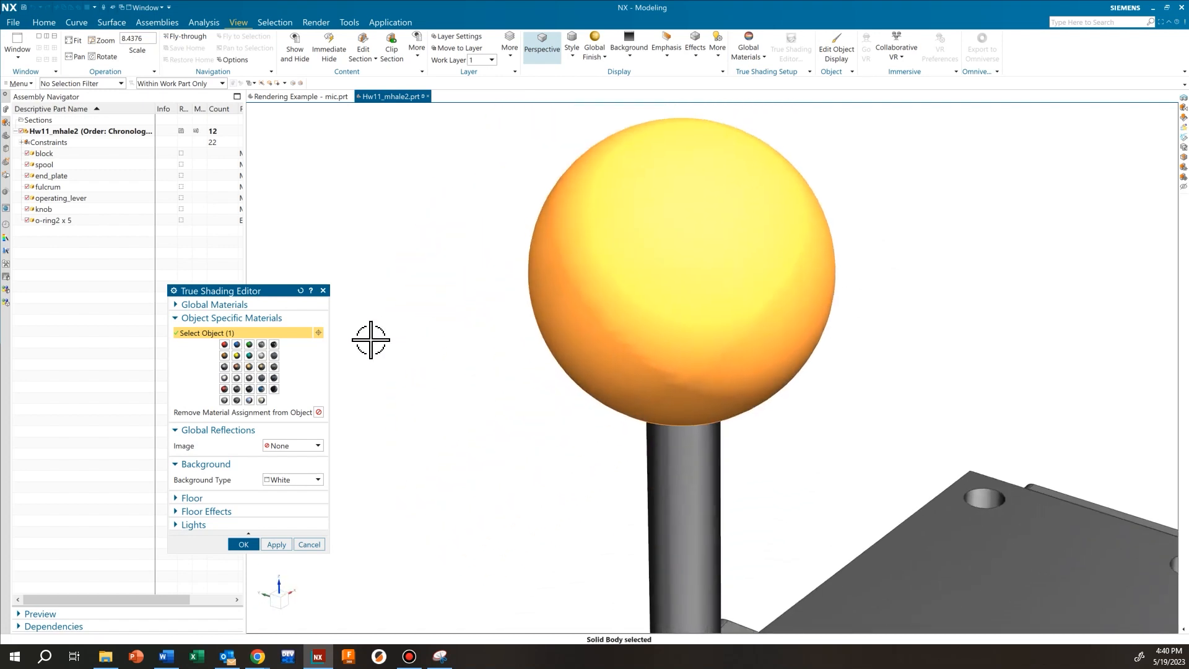
# Apply the Black Rubber material to the knob and view the whole lever and block
pyautogui.click(275, 390)
pyautogui.scroll(4, 783, 261)
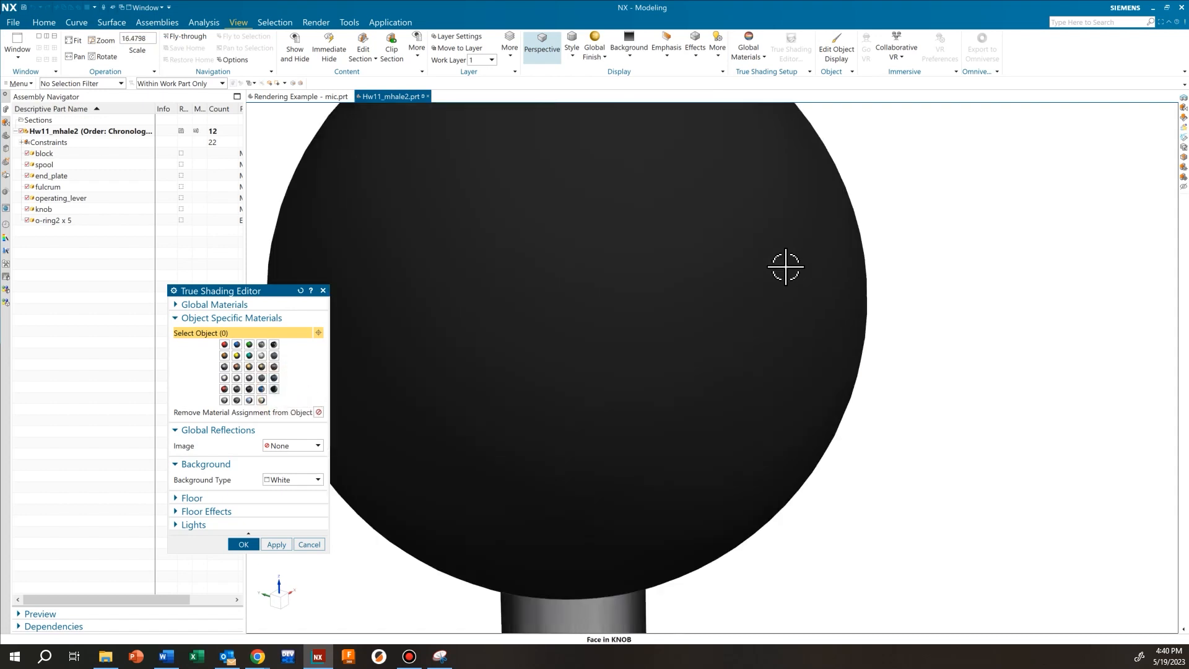
pyautogui.scroll(2, 756, 254)
pyautogui.scroll(-3, 894, 286)
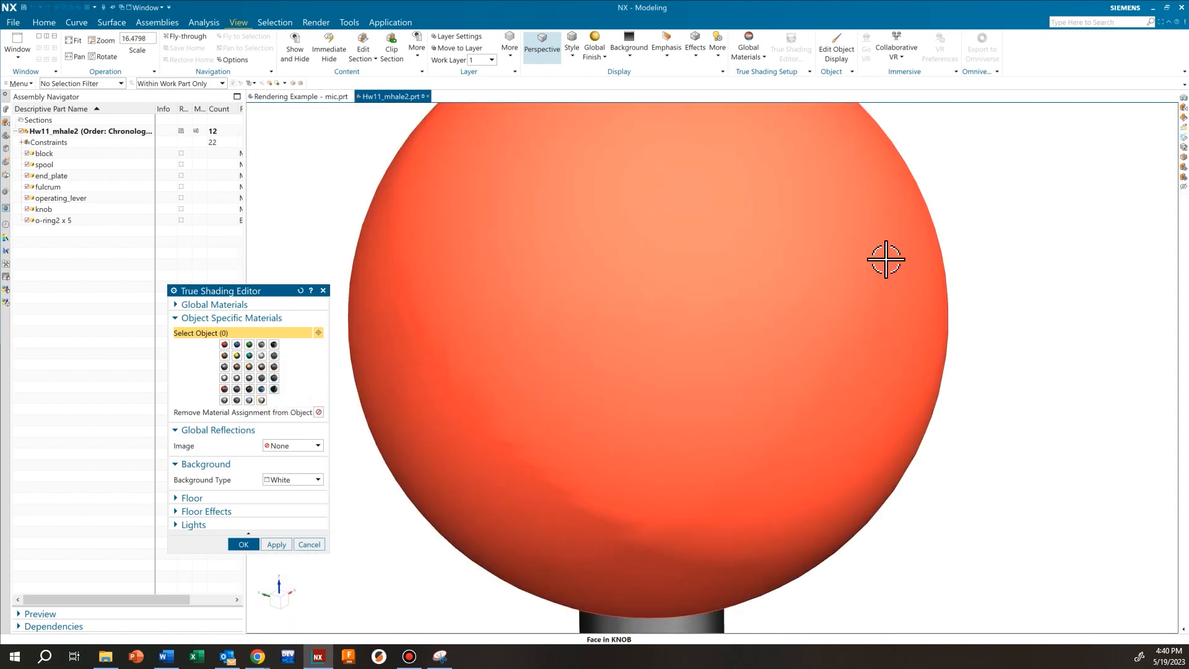
pyautogui.scroll(-2, 804, 309)
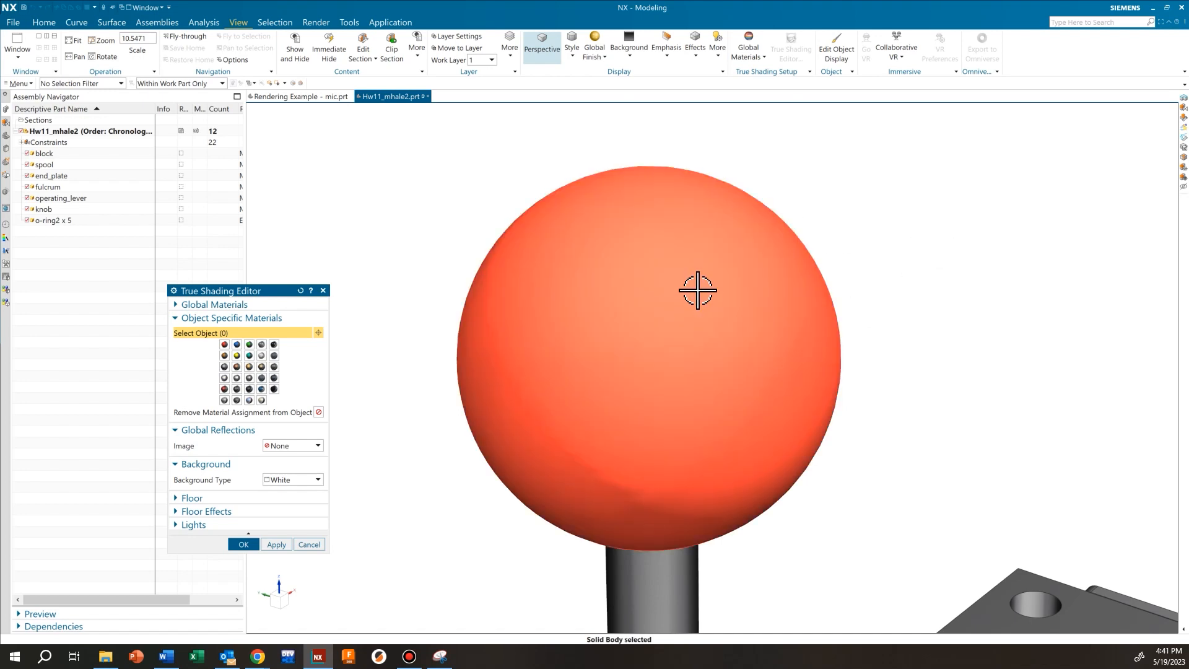
pyautogui.scroll(5, 704, 295)
pyautogui.moveTo(872, 526); pyautogui.dragTo(831, 369, button='middle')
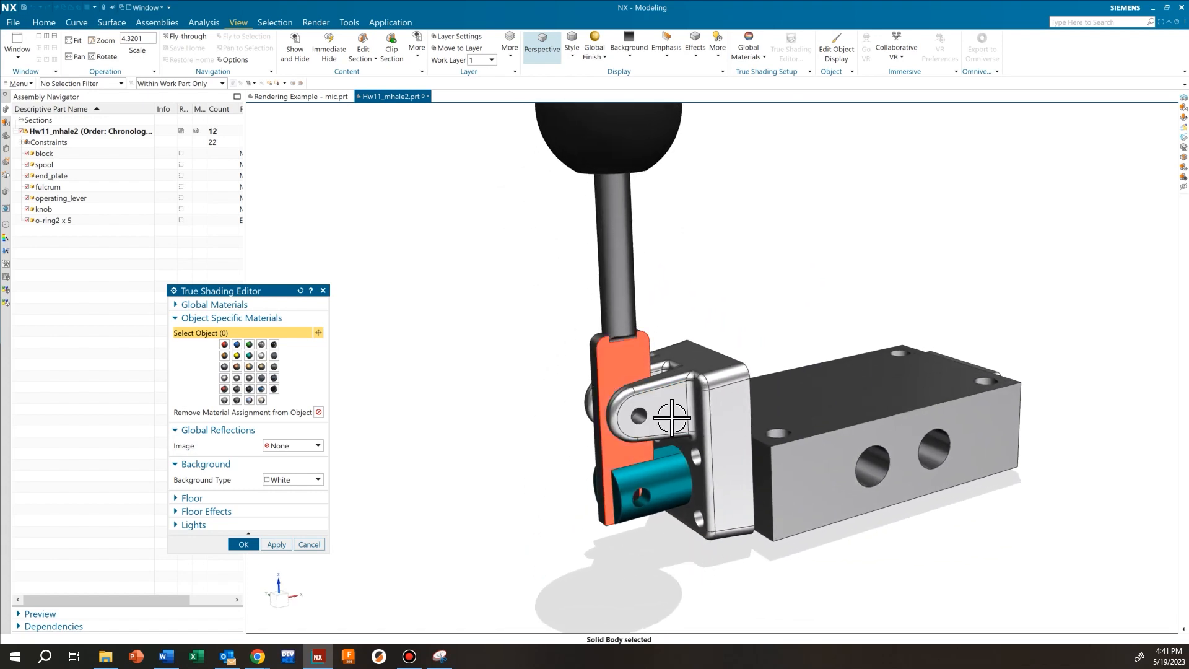
# Apply Brushed Aluminum to the operating_lever solid body
pyautogui.click(612, 349)
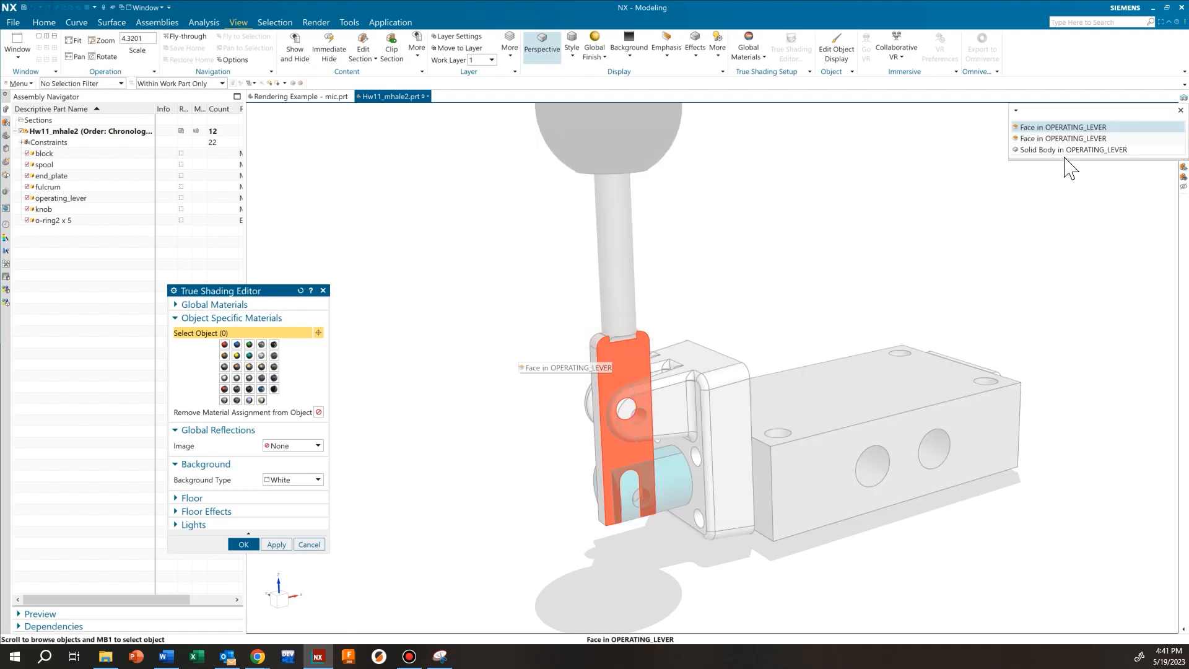
pyautogui.click(1064, 156)
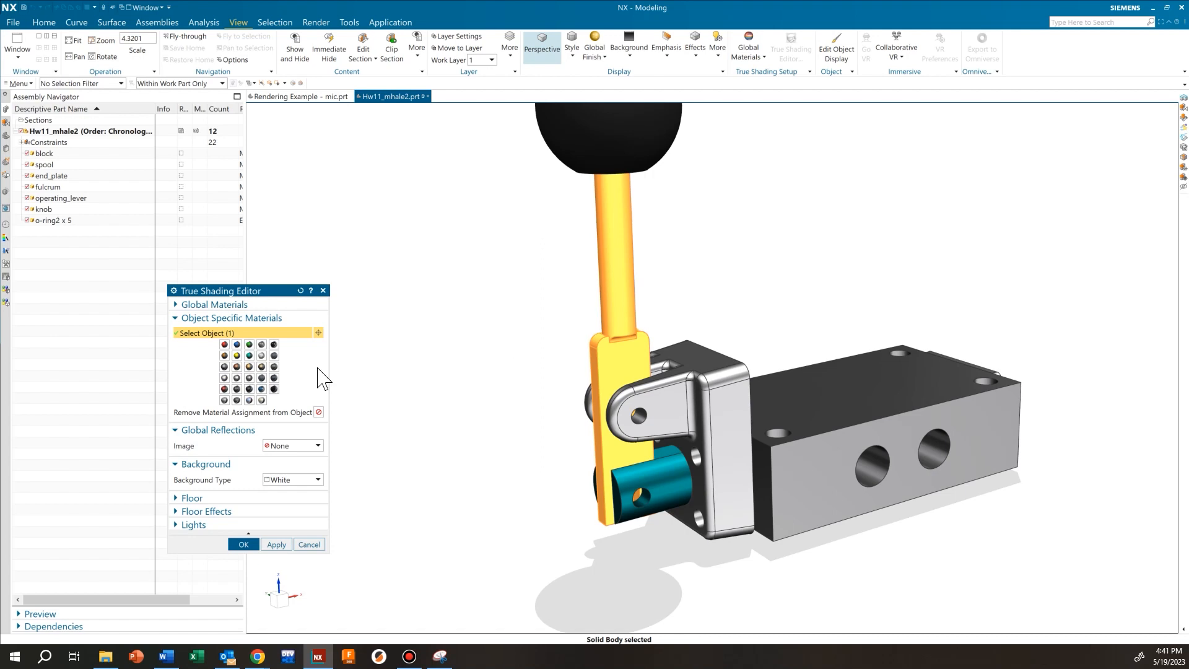
pyautogui.click(237, 379)
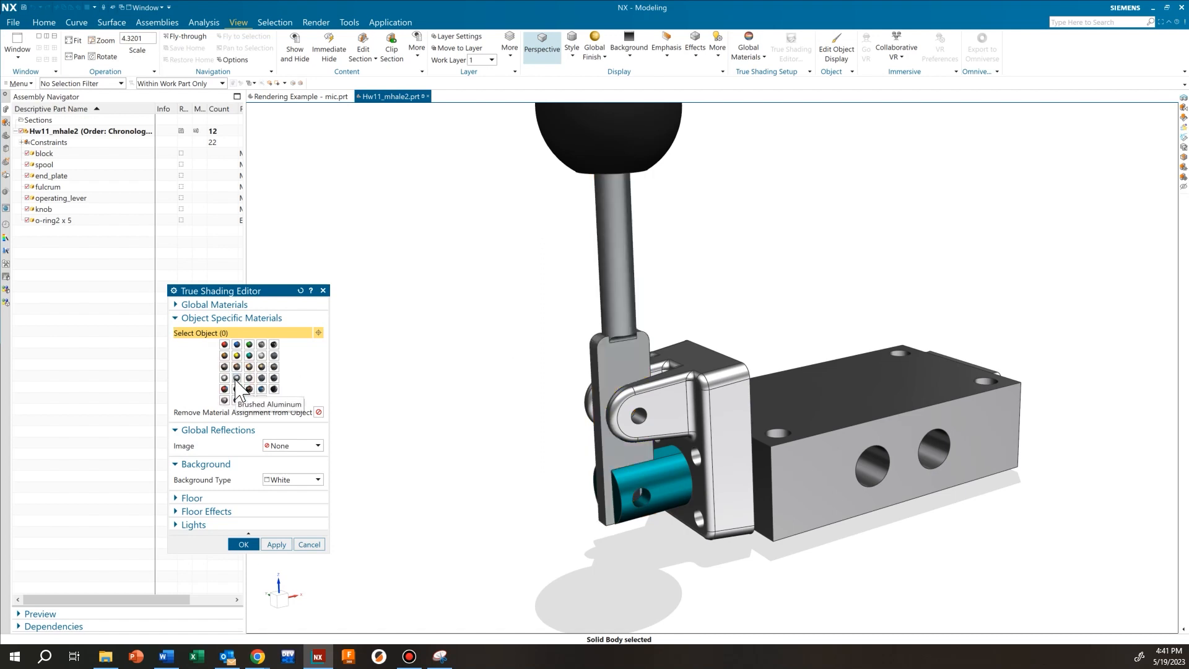
# Give the fulcrum solid body a Brass material
pyautogui.moveTo(717, 492); pyautogui.dragTo(664, 428, button='middle')
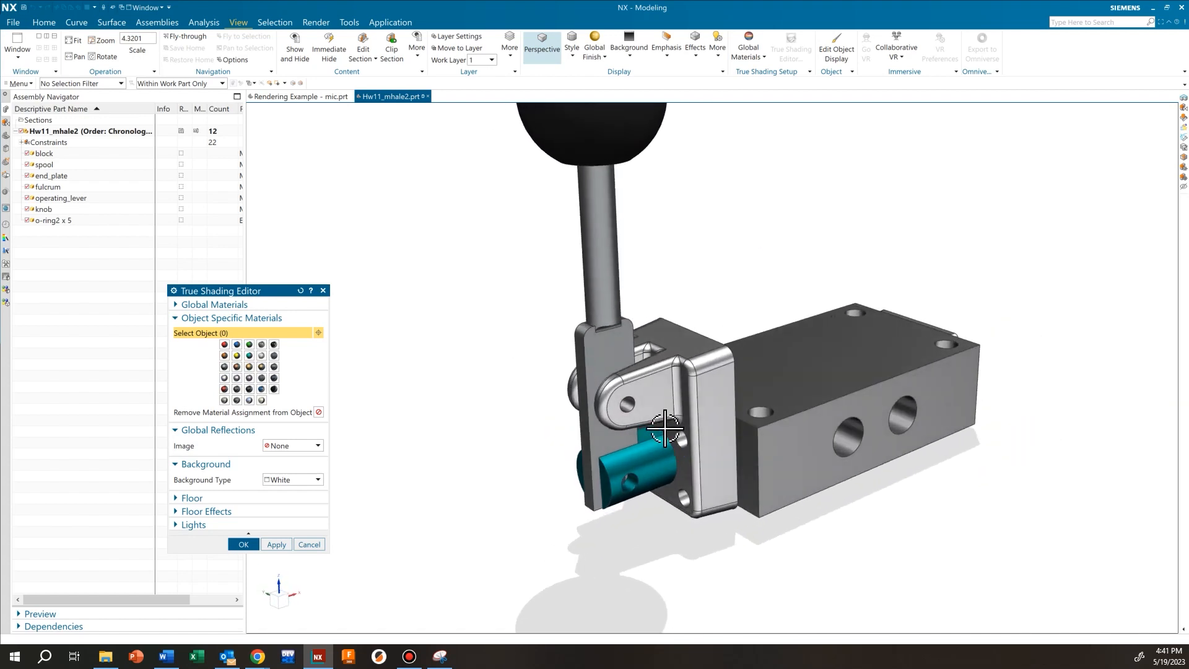
pyautogui.scroll(1, 664, 427)
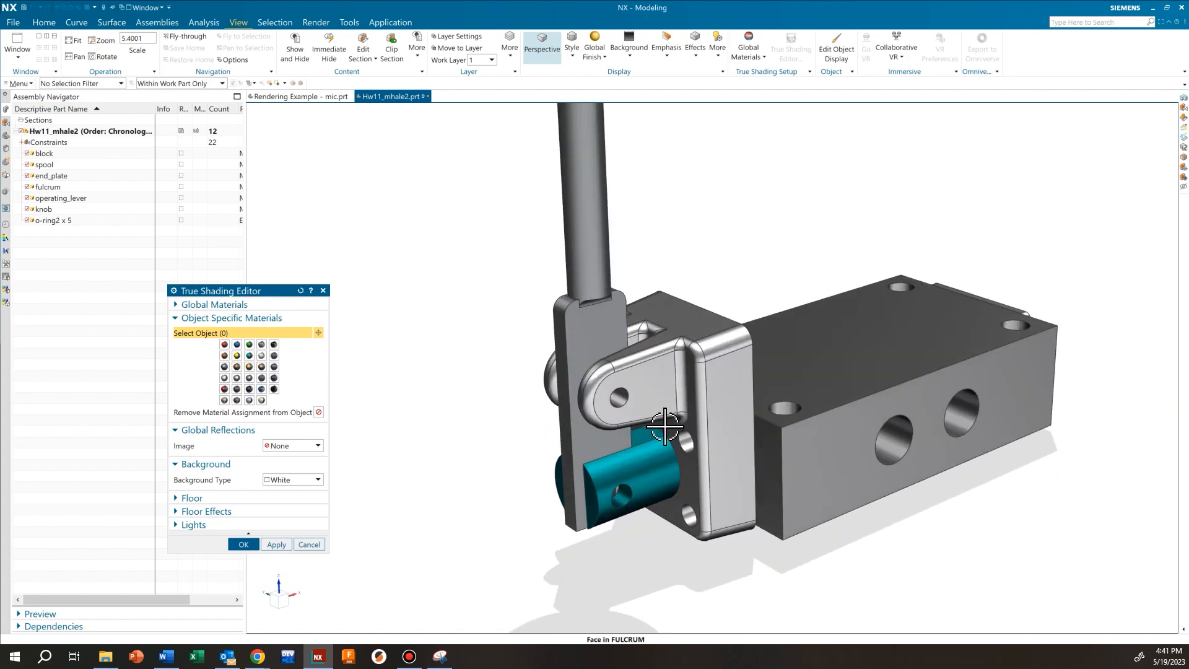
pyautogui.click(721, 396)
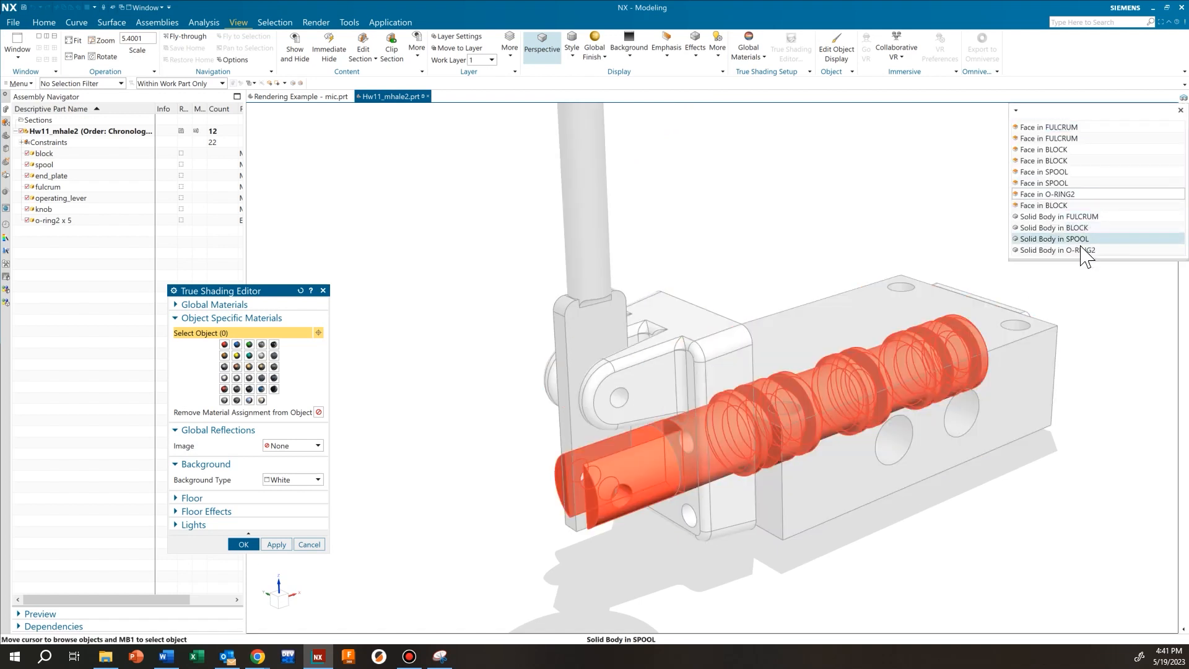
pyautogui.click(1082, 218)
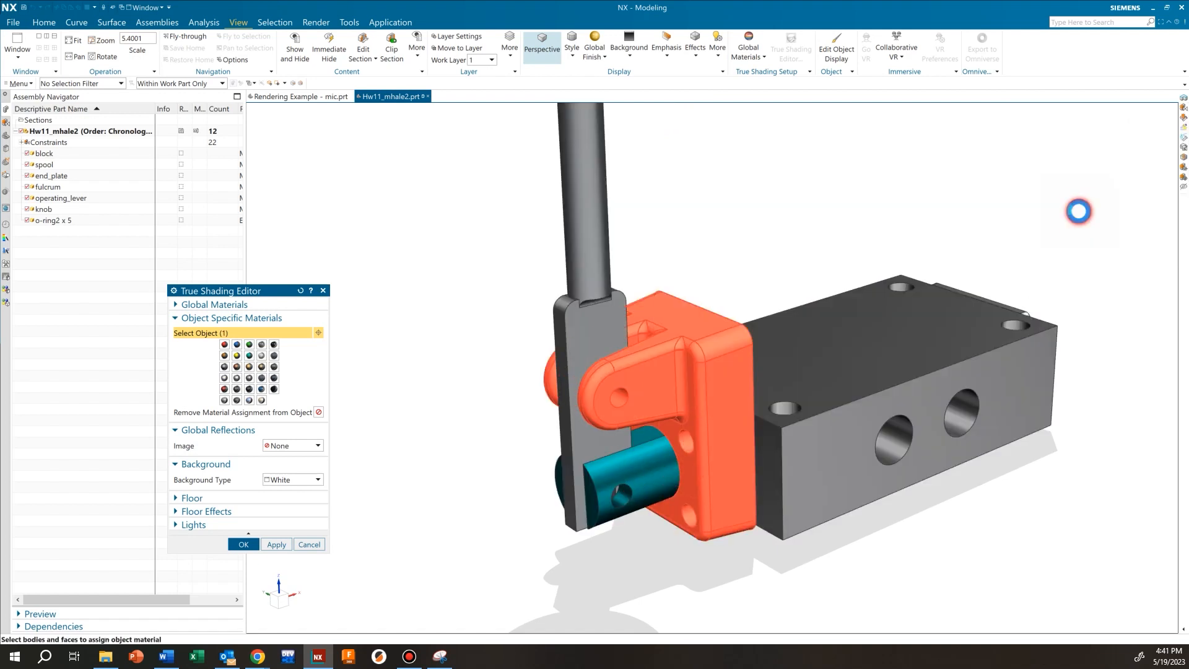
pyautogui.click(261, 368)
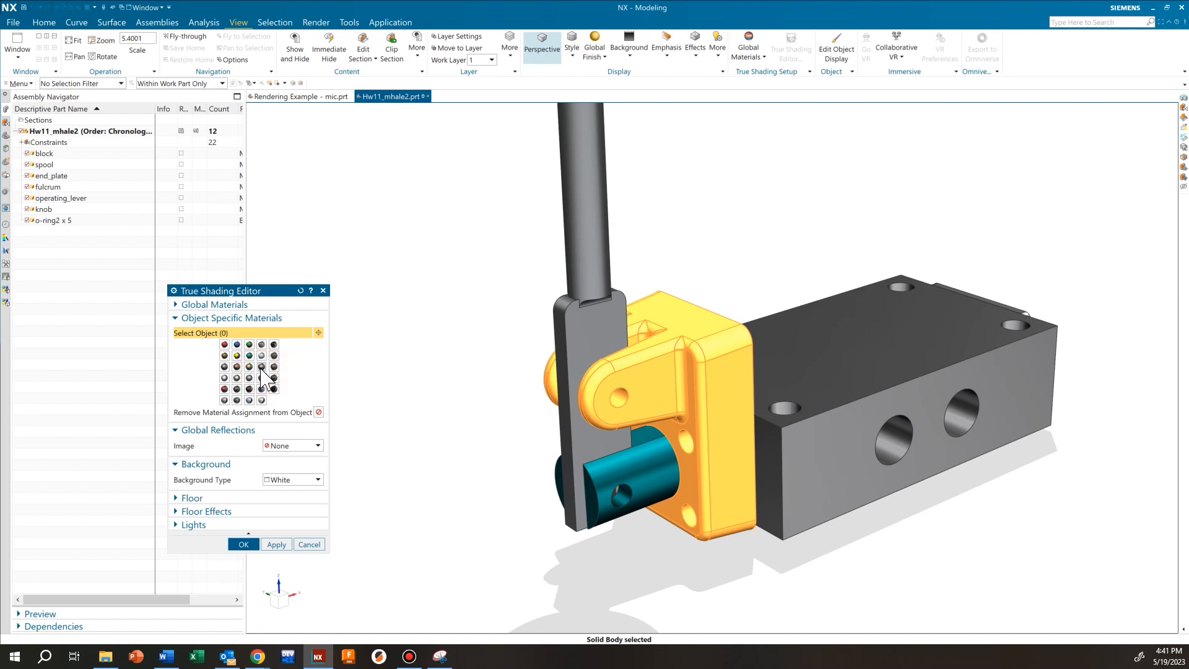
pyautogui.moveTo(774, 461); pyautogui.dragTo(783, 406, button='middle')
pyautogui.scroll(1, 743, 409)
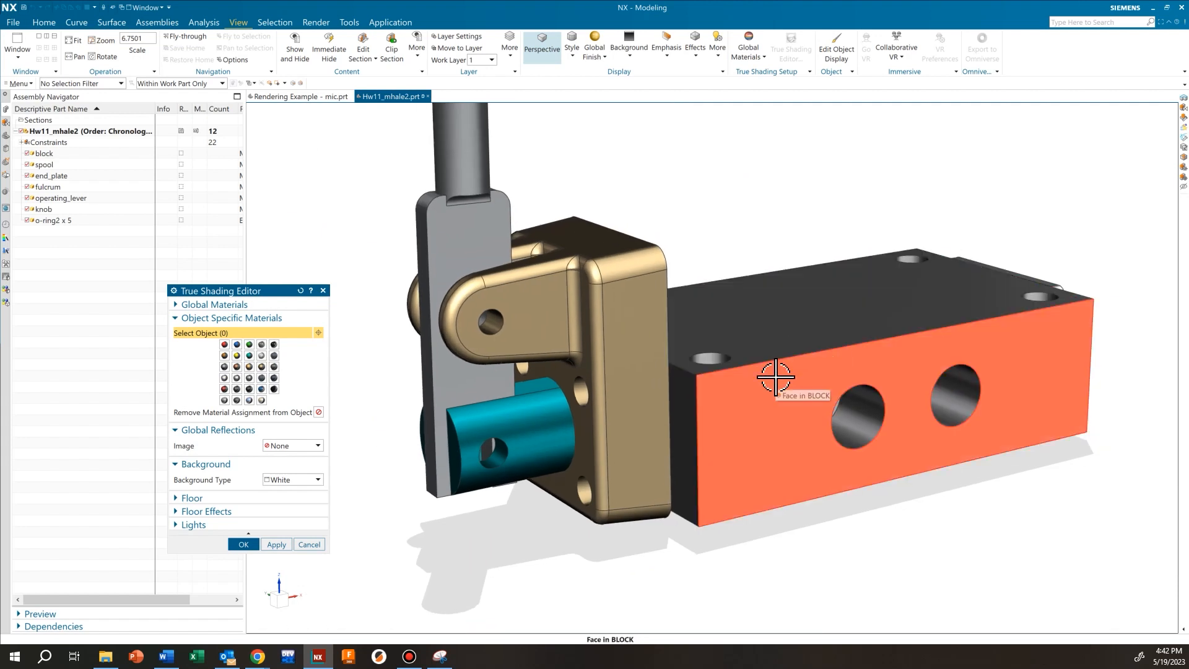
# Select the Solid Body in BLOCK and apply the clear plastic material
pyautogui.click(775, 376)
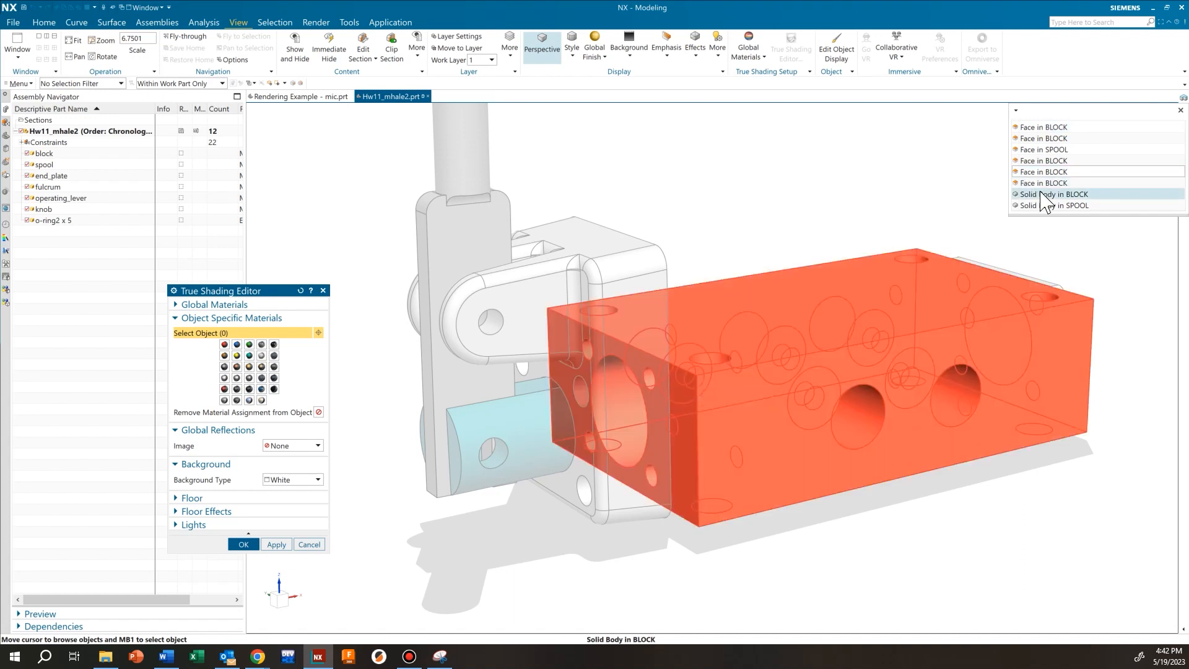
pyautogui.click(1045, 205)
pyautogui.scroll(-2, 266, 384)
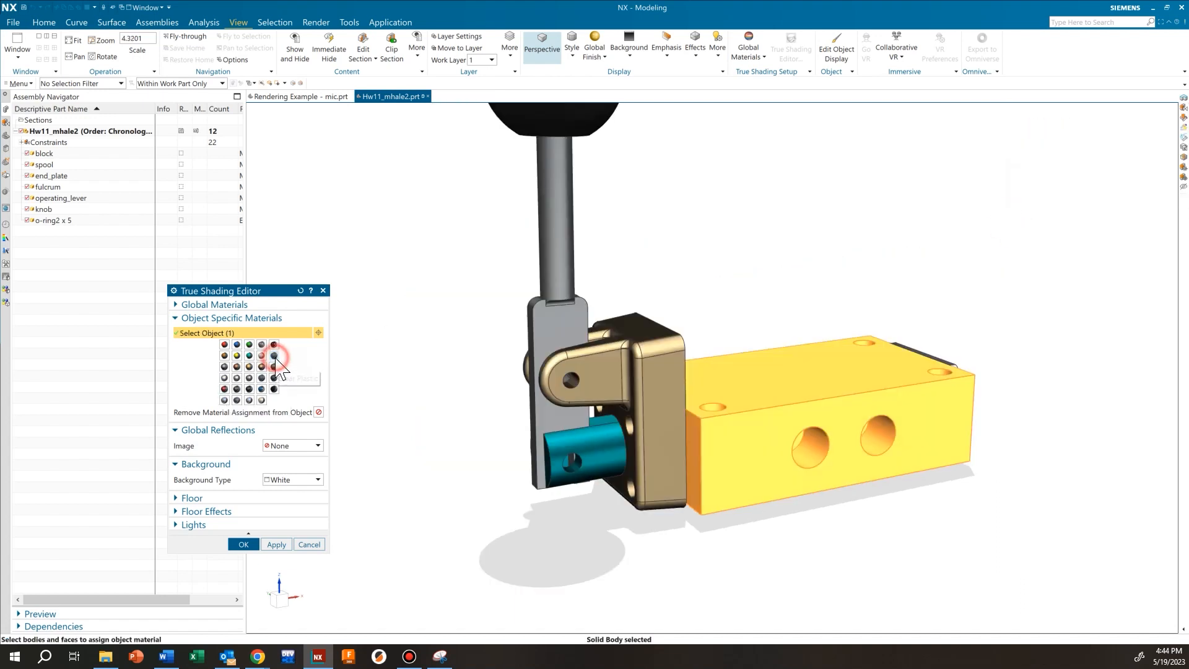
pyautogui.click(274, 356)
pyautogui.moveTo(969, 504)
pyautogui.mouseDown(button='middle')
pyautogui.moveTo(935, 500)
pyautogui.moveTo(950, 495)
pyautogui.mouseUp(button='middle')
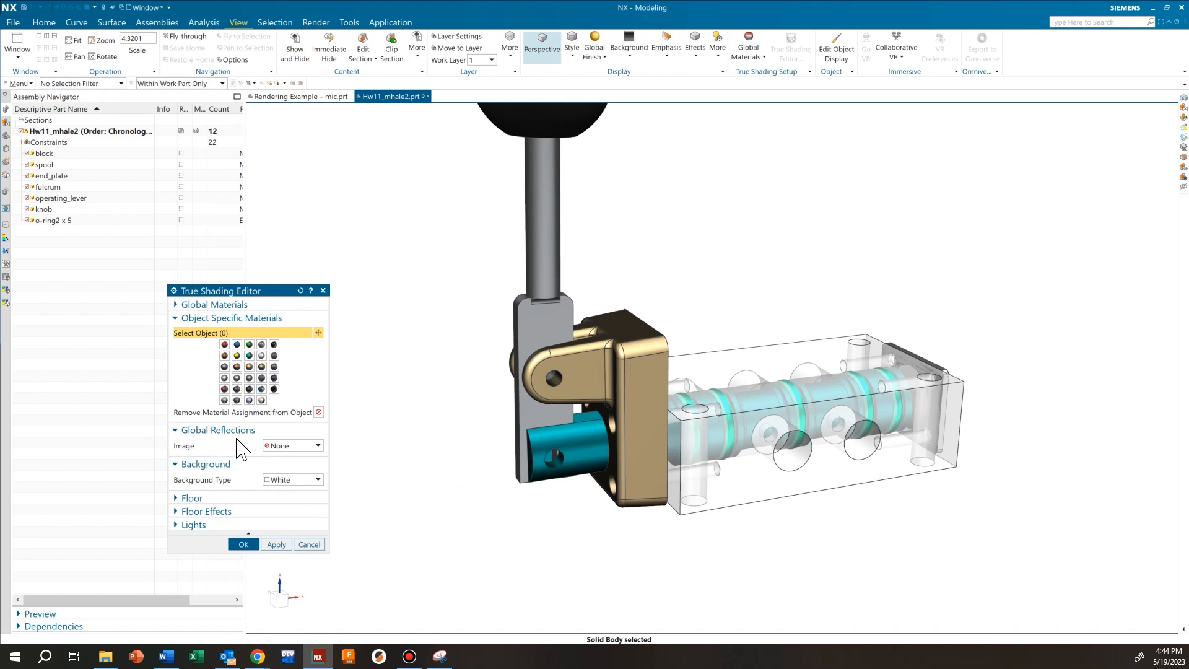
pyautogui.click(292, 447)
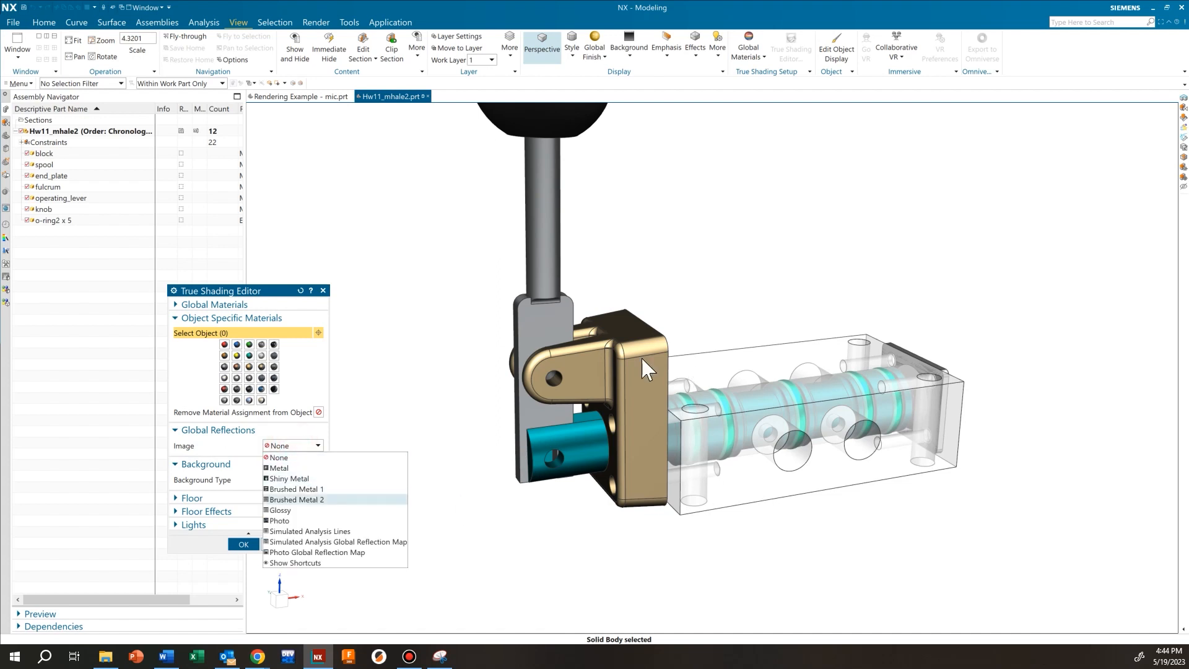
pyautogui.click(355, 482)
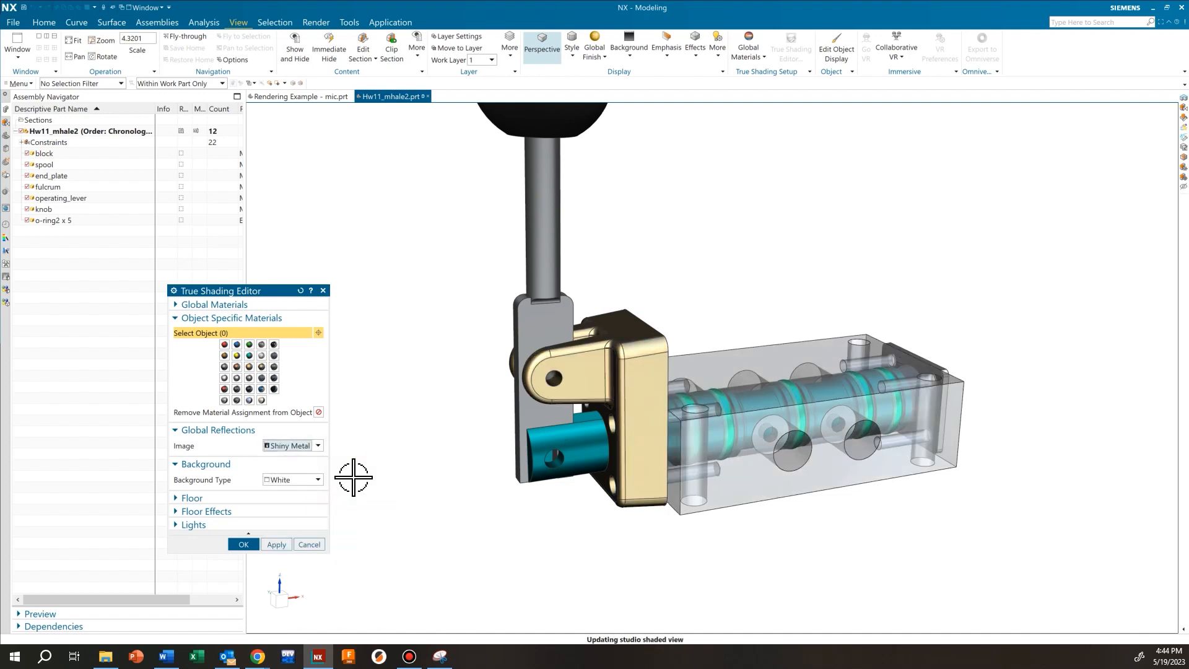
pyautogui.click(316, 447)
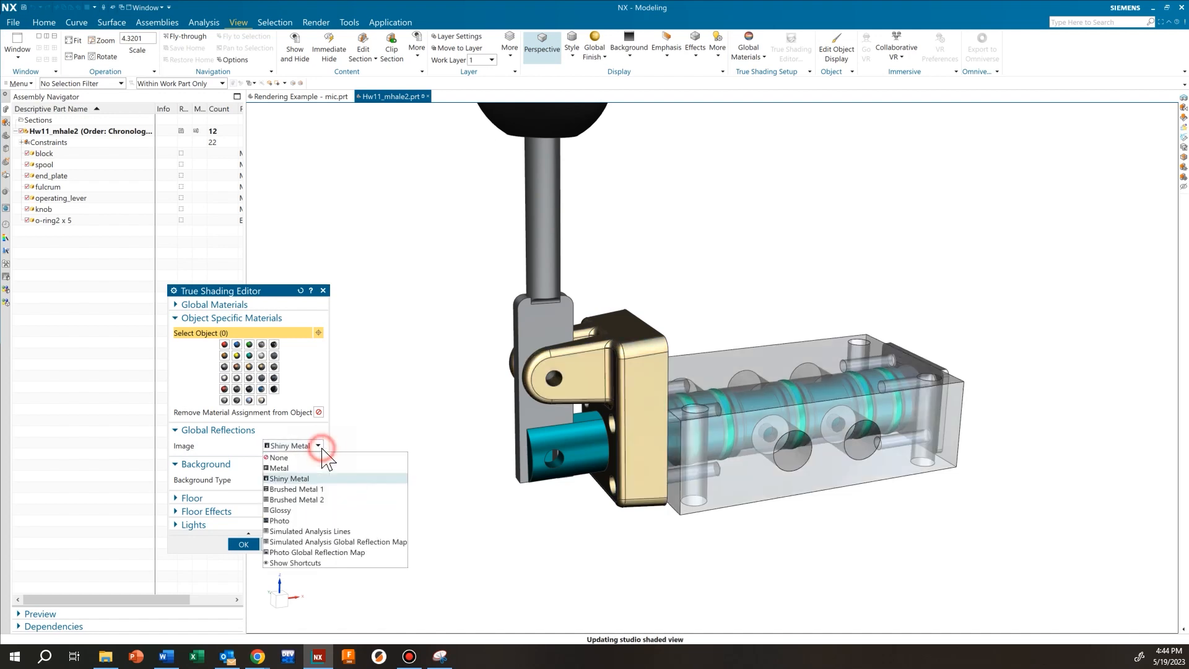
pyautogui.click(296, 513)
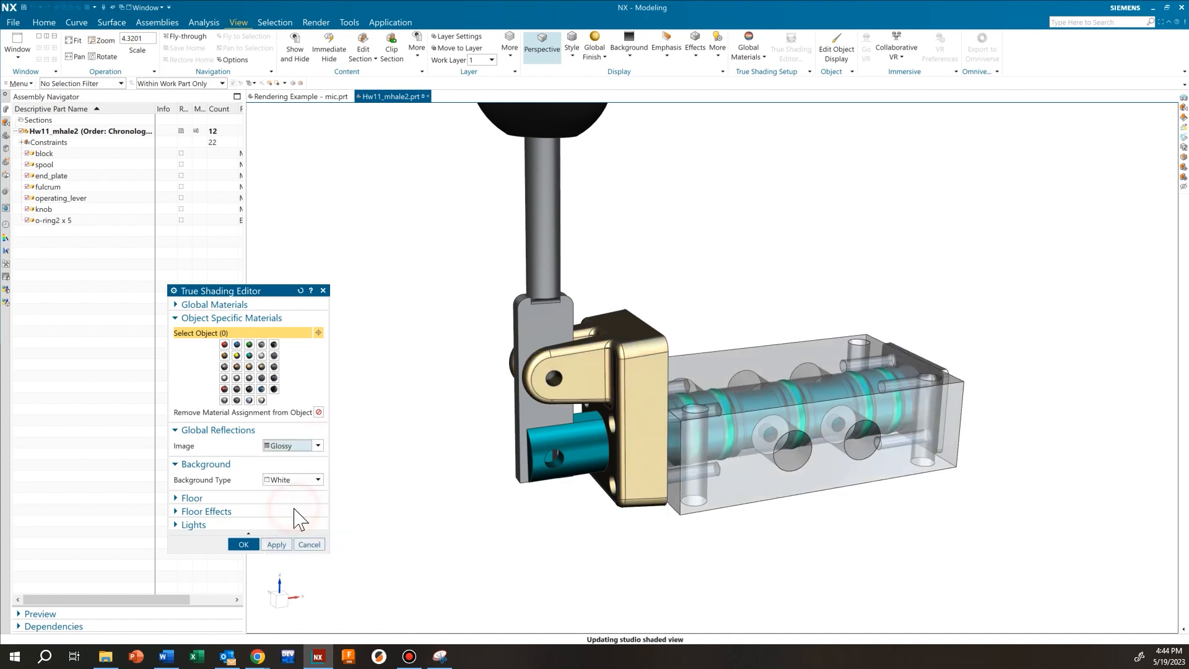
pyautogui.click(311, 445)
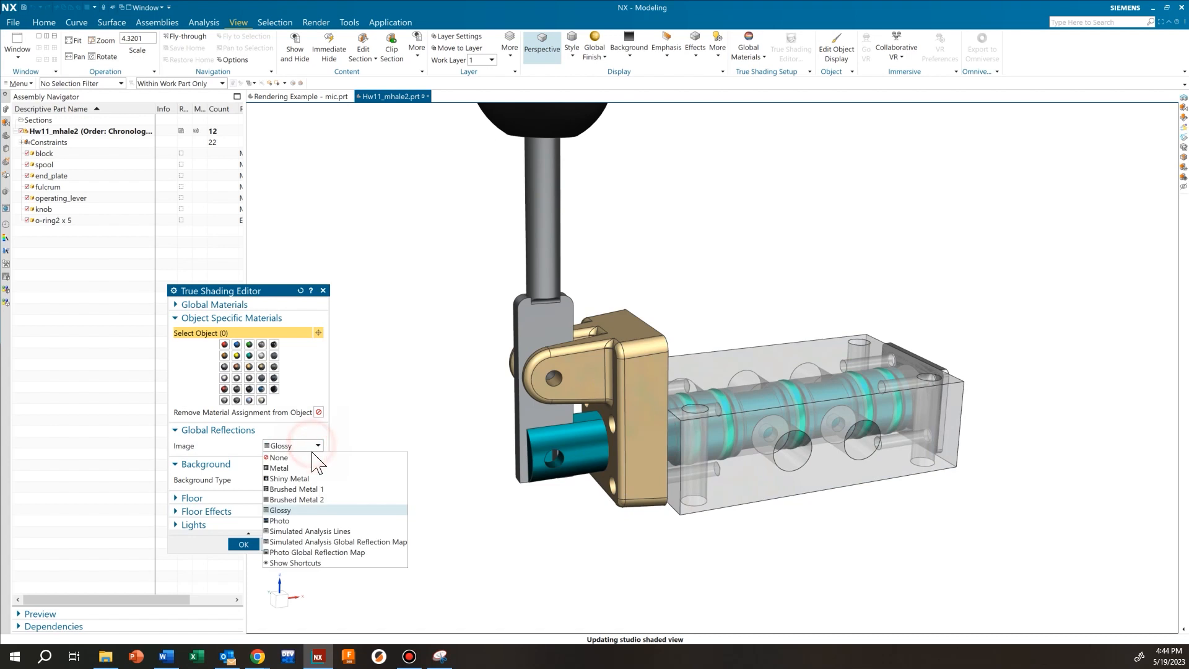
pyautogui.click(309, 489)
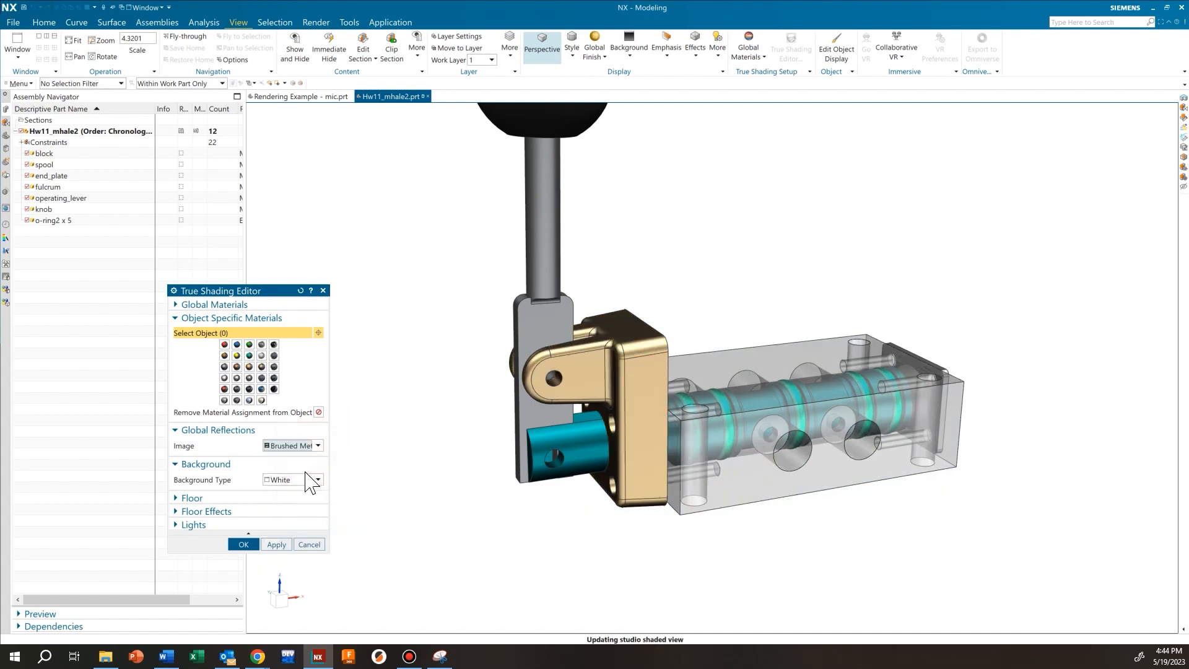
pyautogui.click(313, 446)
pyautogui.click(308, 458)
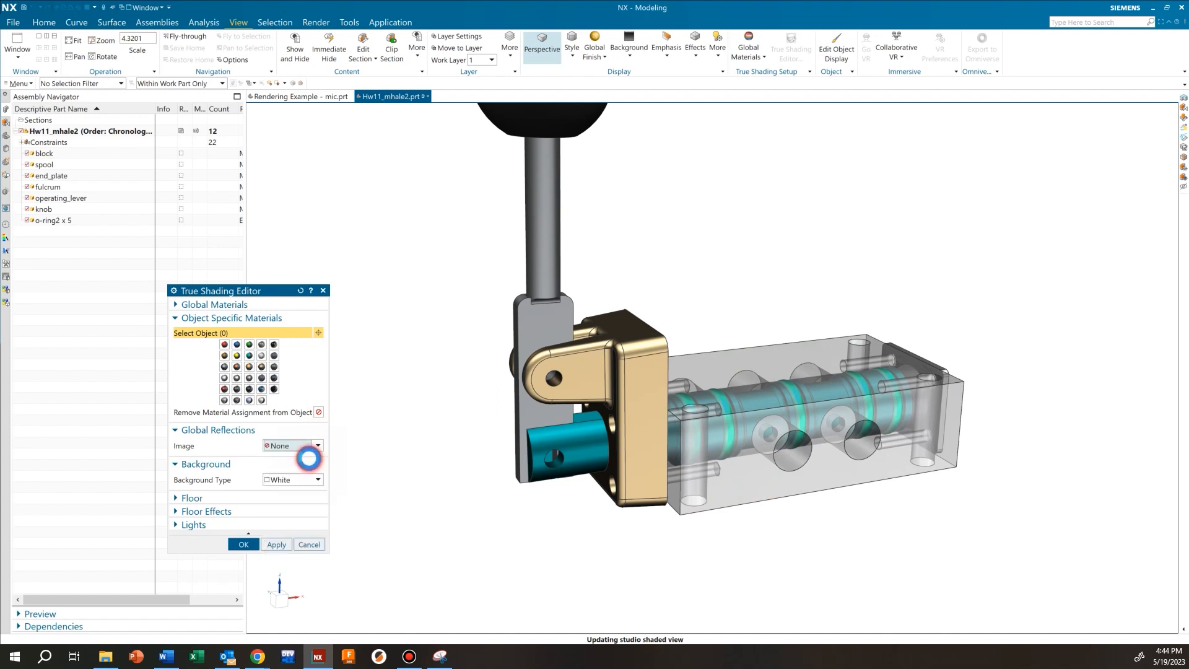
pyautogui.click(261, 514)
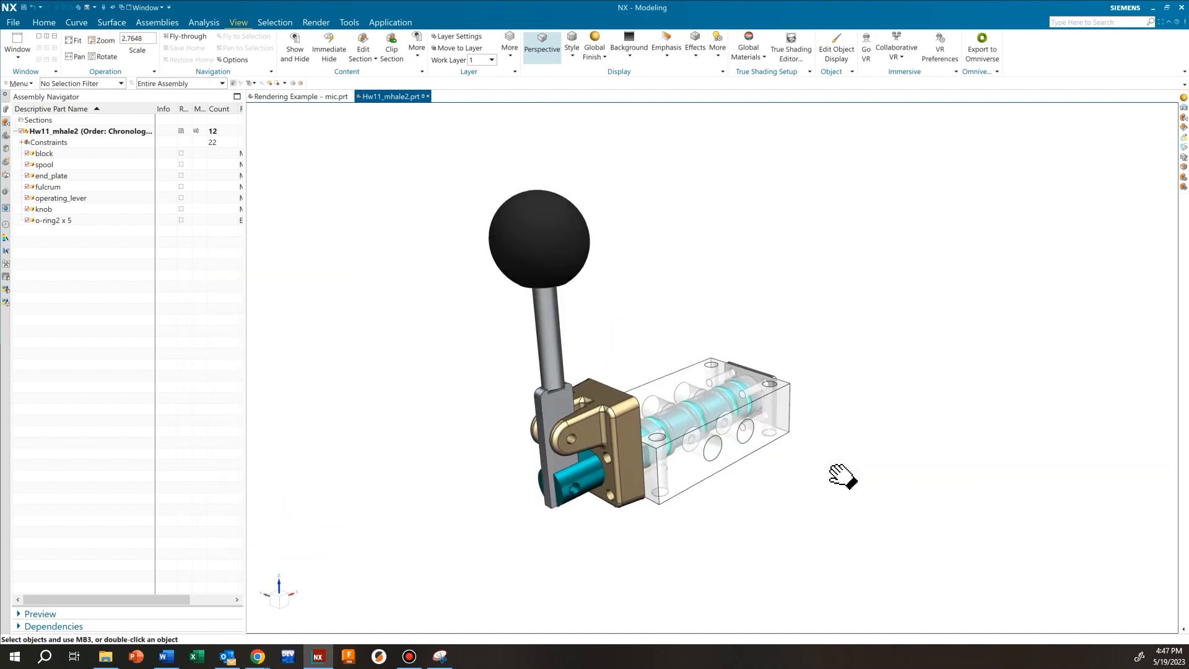
# Orbit the shaded assembly to inspect the lever side and block's far end, then show the Render tools
pyautogui.moveTo(844, 477)
pyautogui.mouseDown(button='middle')
pyautogui.moveTo(774, 431)
pyautogui.moveTo(696, 471)
pyautogui.mouseUp(button='middle')
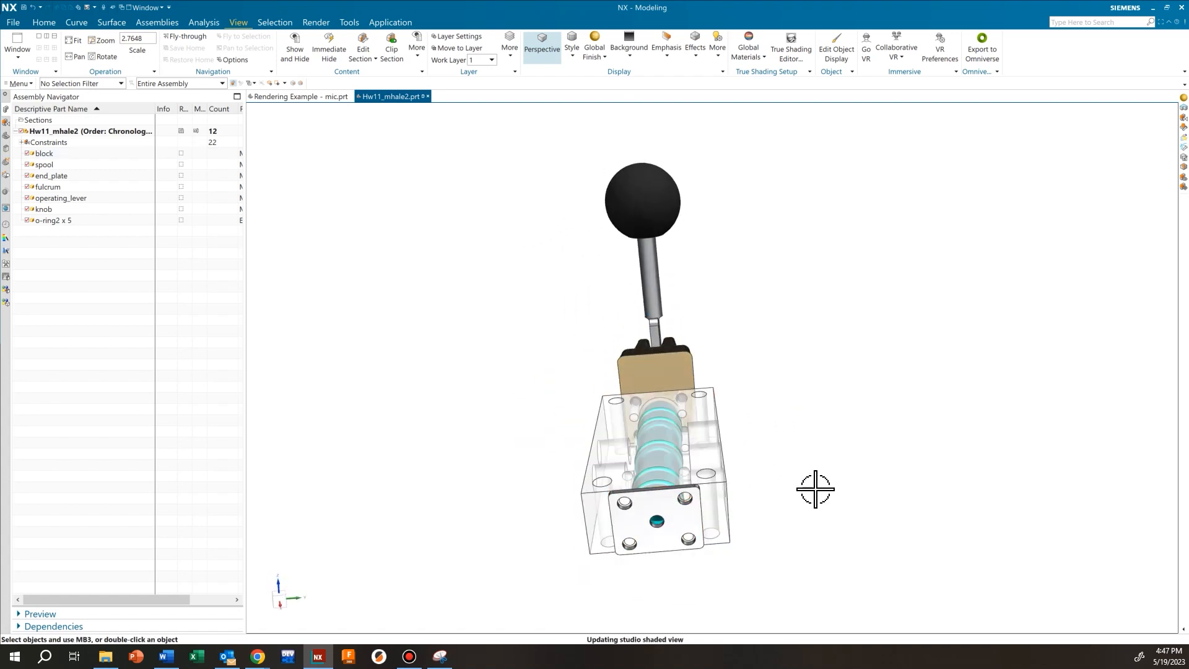
pyautogui.moveTo(815, 489); pyautogui.dragTo(832, 496, button='middle')
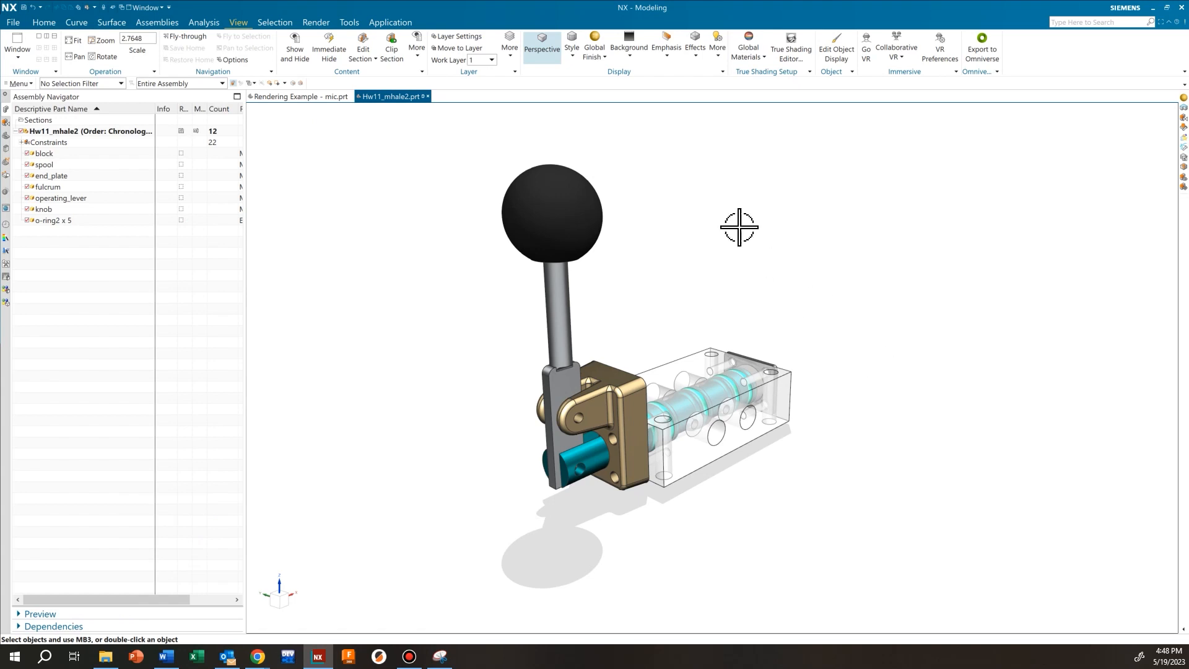
pyautogui.moveTo(806, 403); pyautogui.dragTo(828, 413, button='middle')
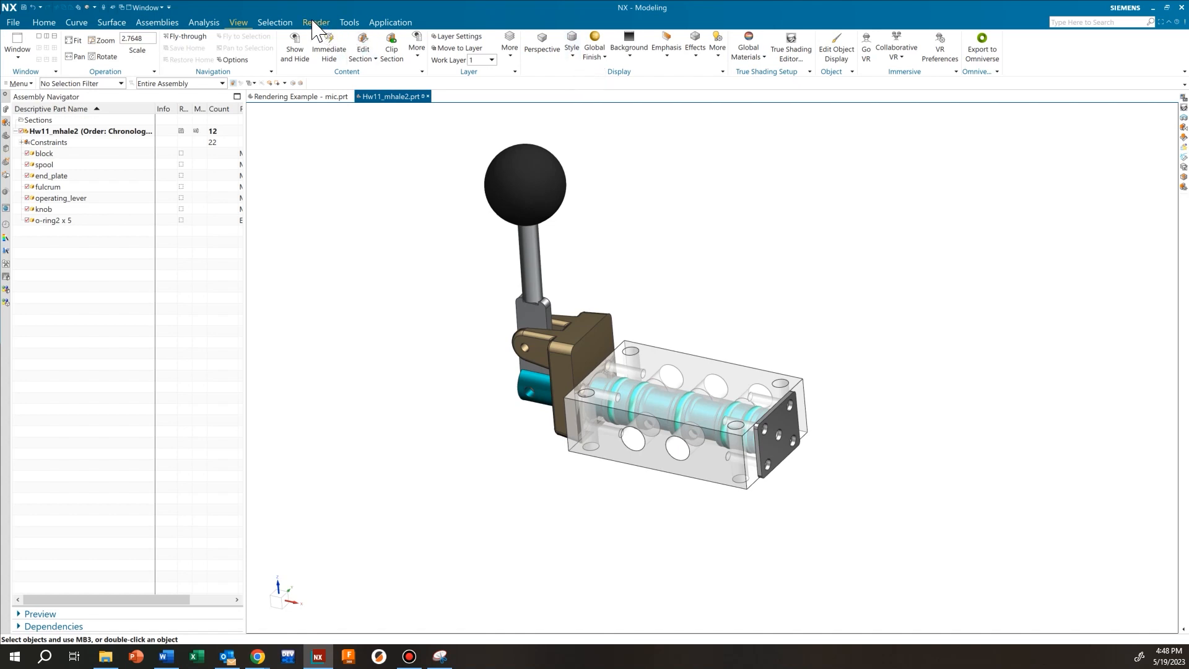
pyautogui.click(327, 25)
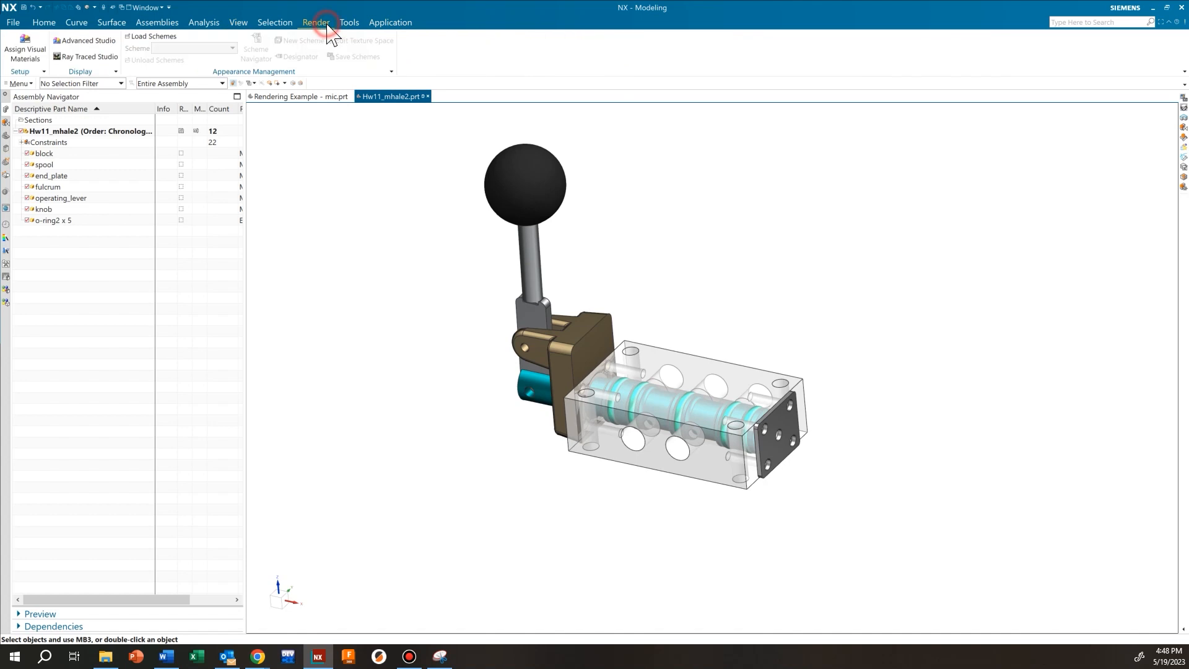